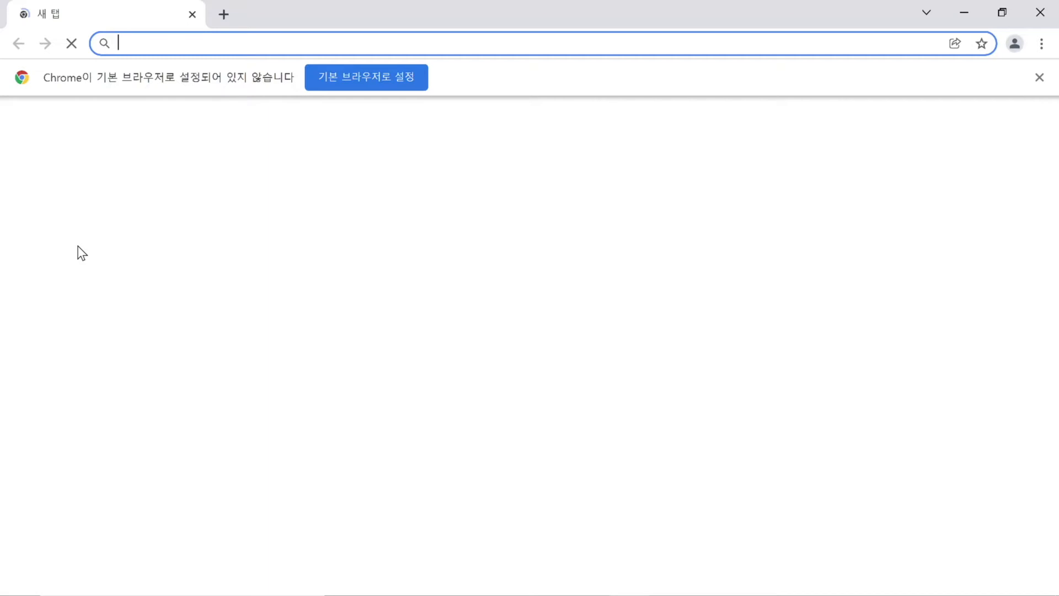
Load the DSM login page at 192.168.50.103:5000 from the address bar suggestion.
{"action": "type", "text": "192.168.50.103"}
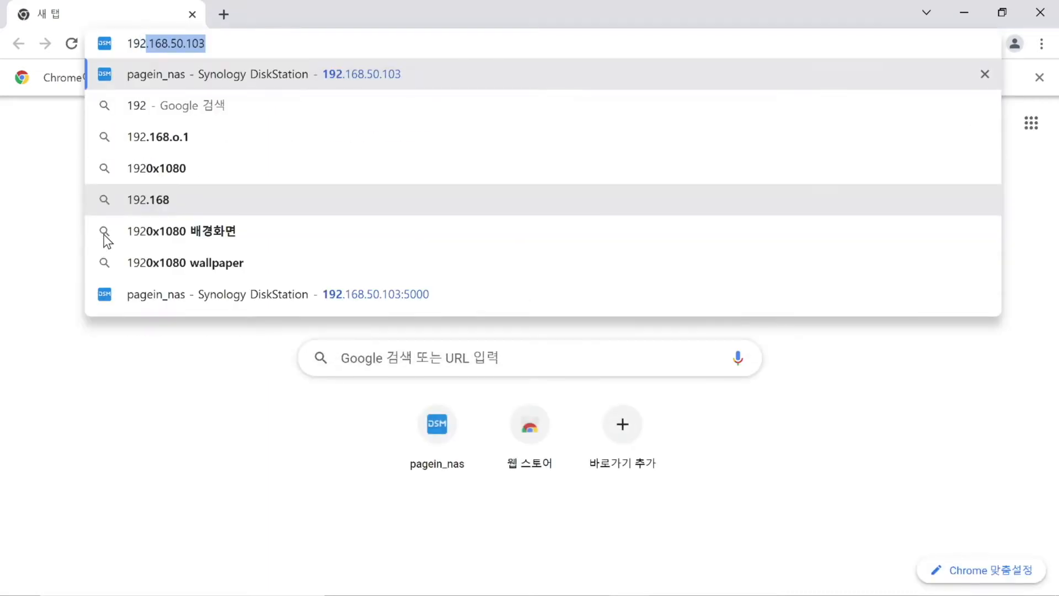
{"action": "key", "text": "Return"}
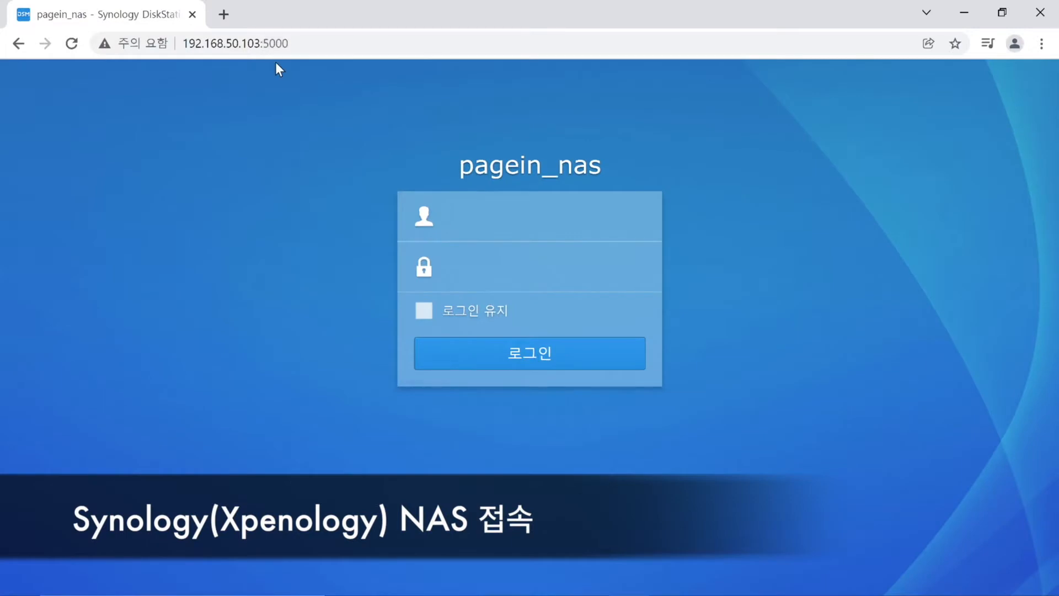
Sign in to pagein_nas with the account username and password, and show all installed applications.
{"action": "type", "text": "kr"}
{"action": "key", "text": "Tab"}
{"action": "type", "text": "***********"}
{"action": "key", "text": "Return"}
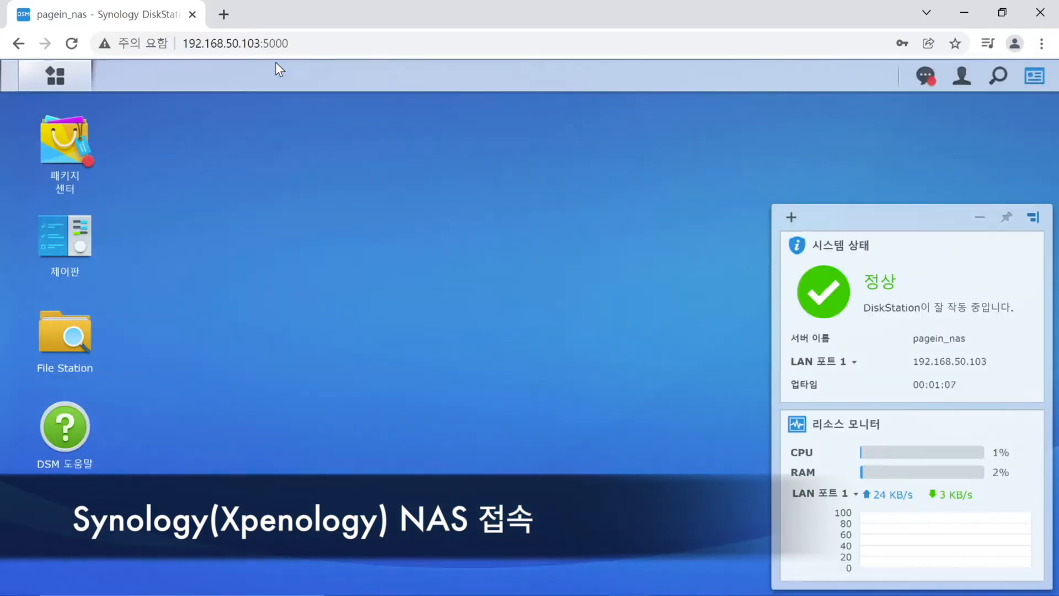
{"action": "left_click", "coordinate": [60, 76]}
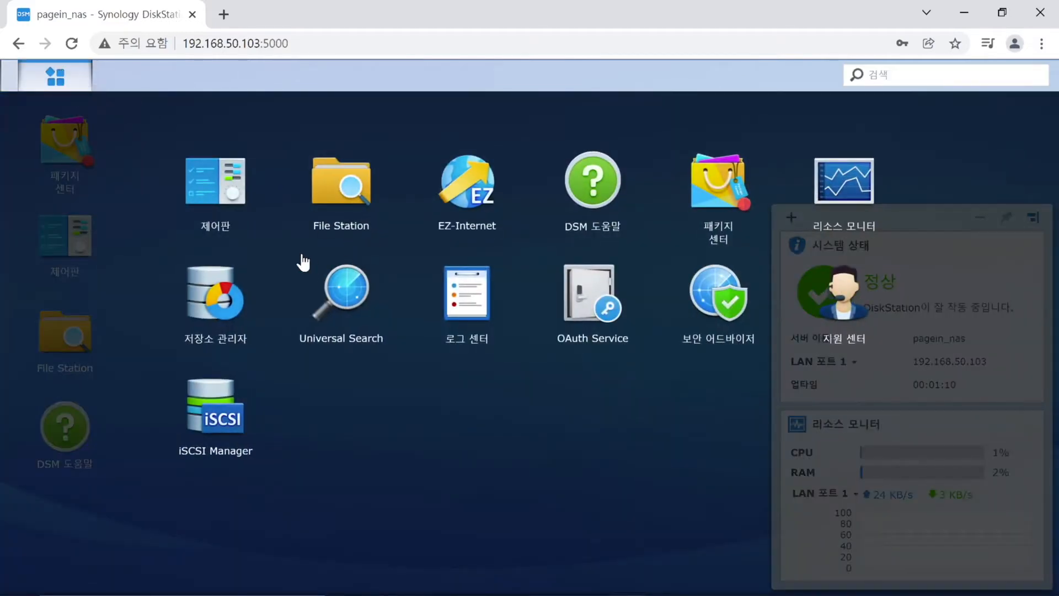
Show drives 2–6 on Storage Manager's HDD/SSD page and shift the window right.
{"action": "left_click", "coordinate": [242, 294]}
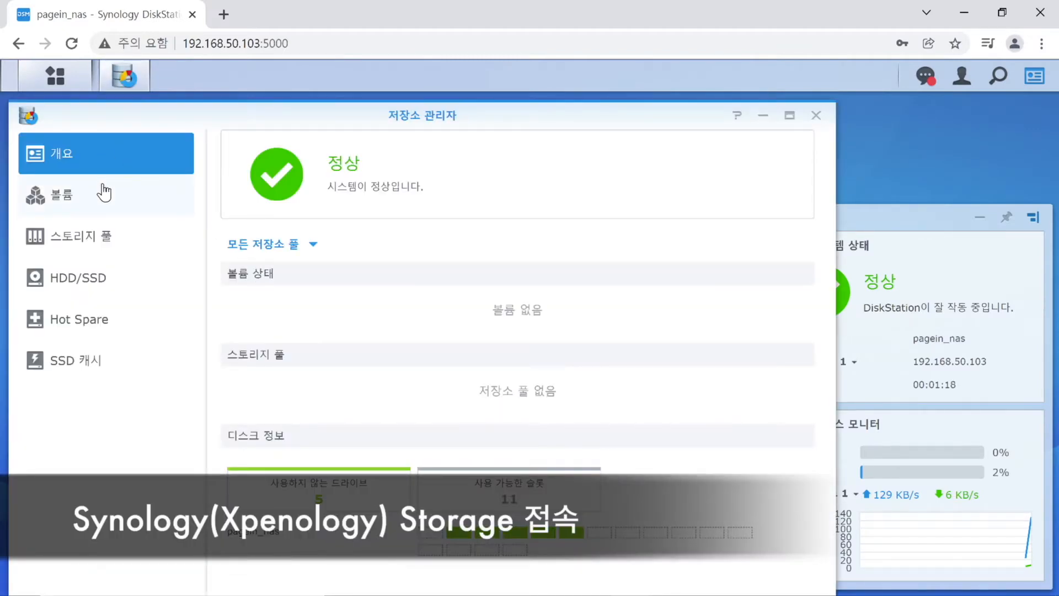
{"action": "left_click", "coordinate": [102, 277]}
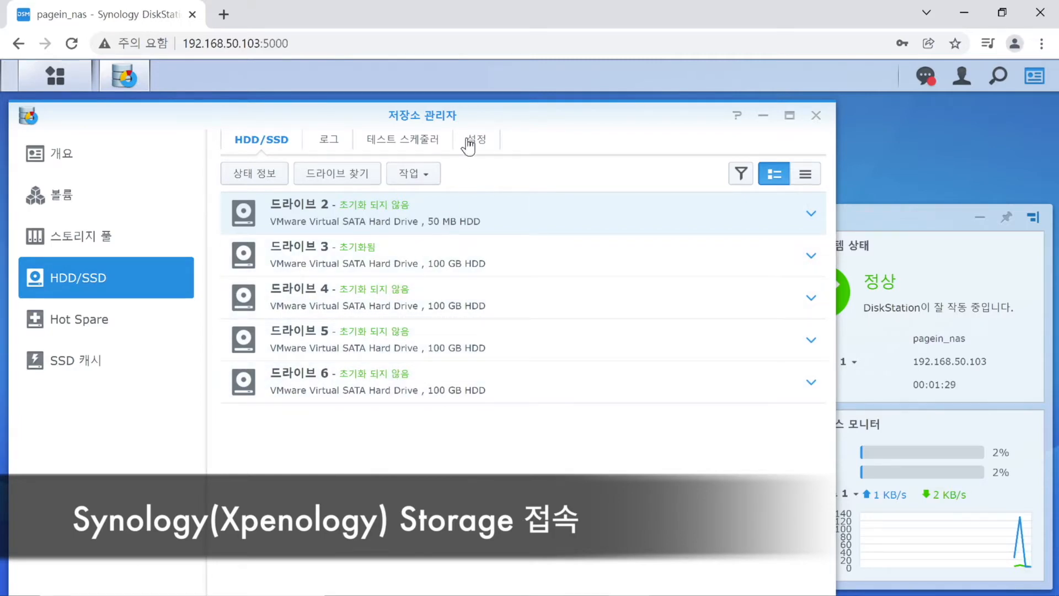
{"action": "left_click_drag", "start_coordinate": [468, 110], "coordinate": [559, 102]}
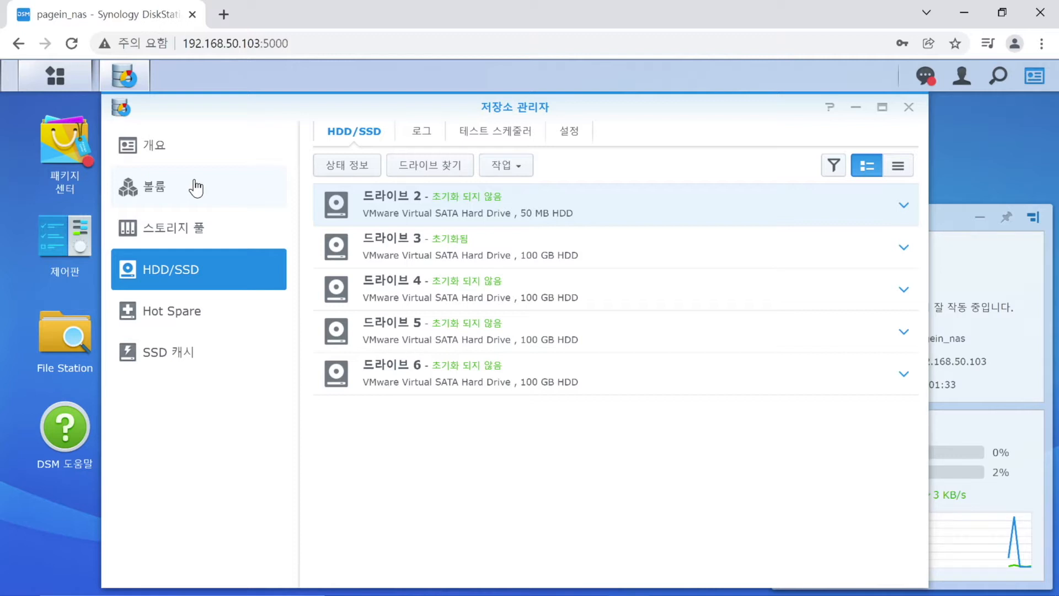
Start a new storage pool with Better performance and the Basic (기본) RAID type.
{"action": "left_click", "coordinate": [193, 229]}
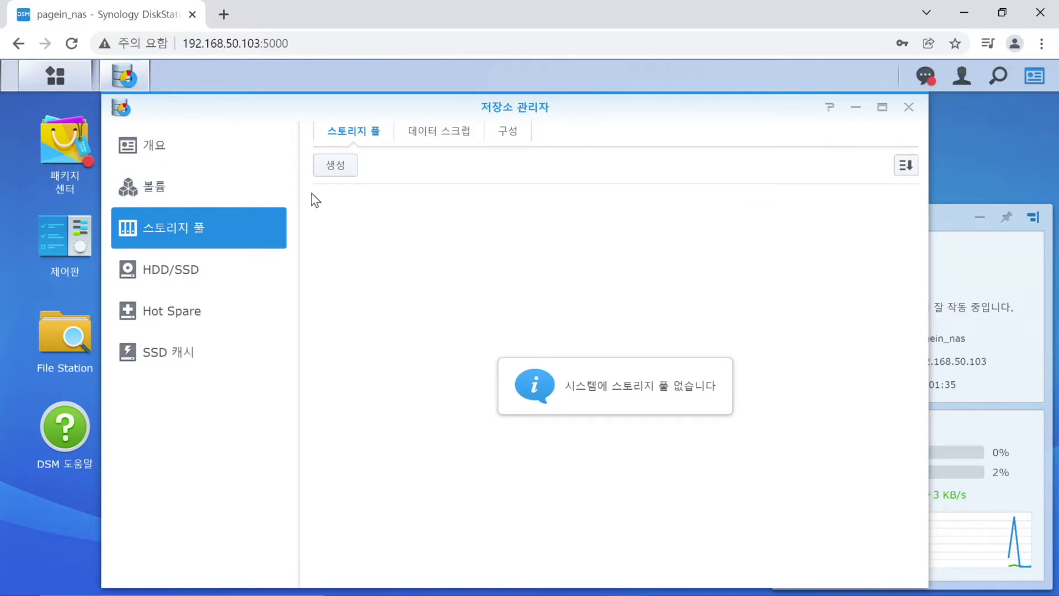
{"action": "left_click", "coordinate": [349, 171]}
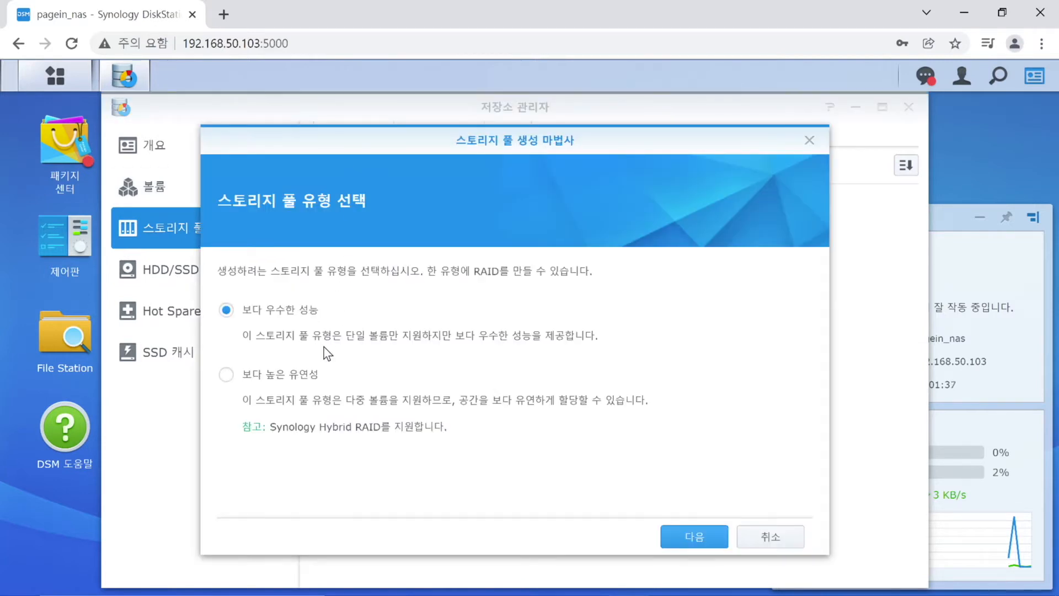
{"action": "left_click", "coordinate": [695, 537]}
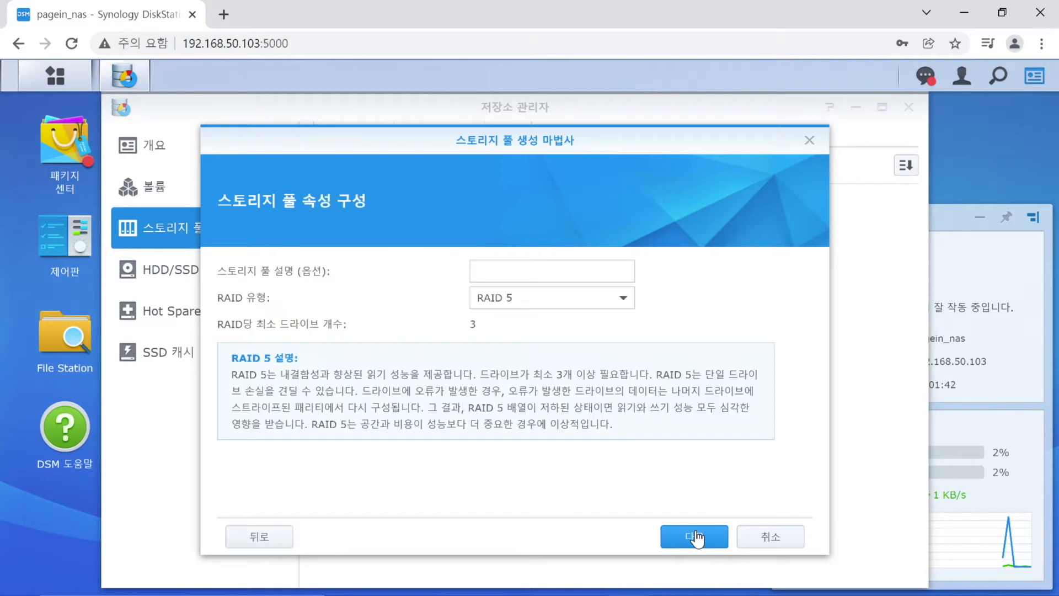
{"action": "left_click", "coordinate": [556, 308]}
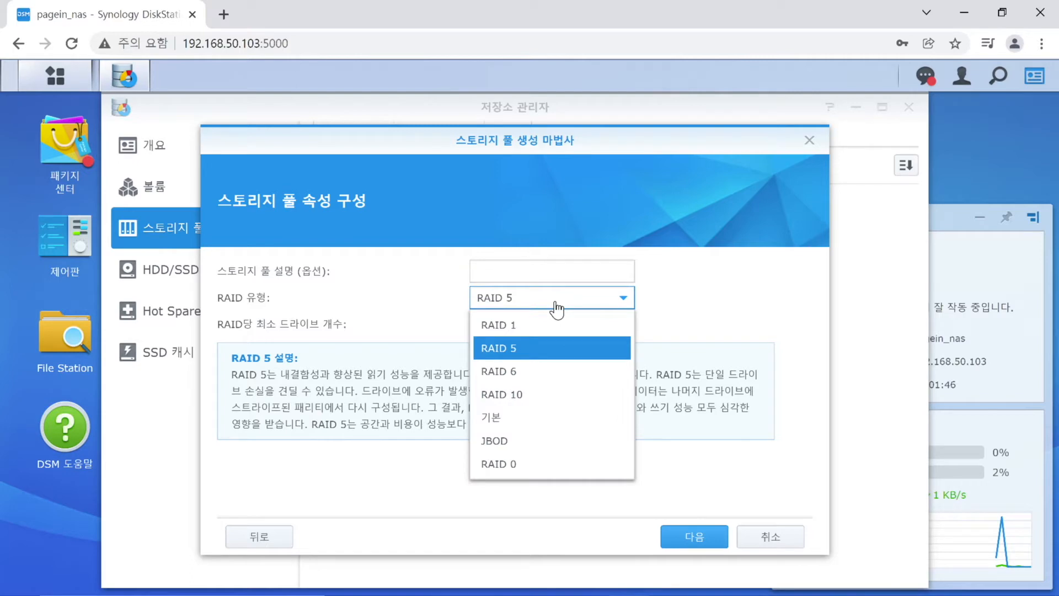
{"action": "left_click", "coordinate": [556, 308]}
{"action": "left_click", "coordinate": [557, 308]}
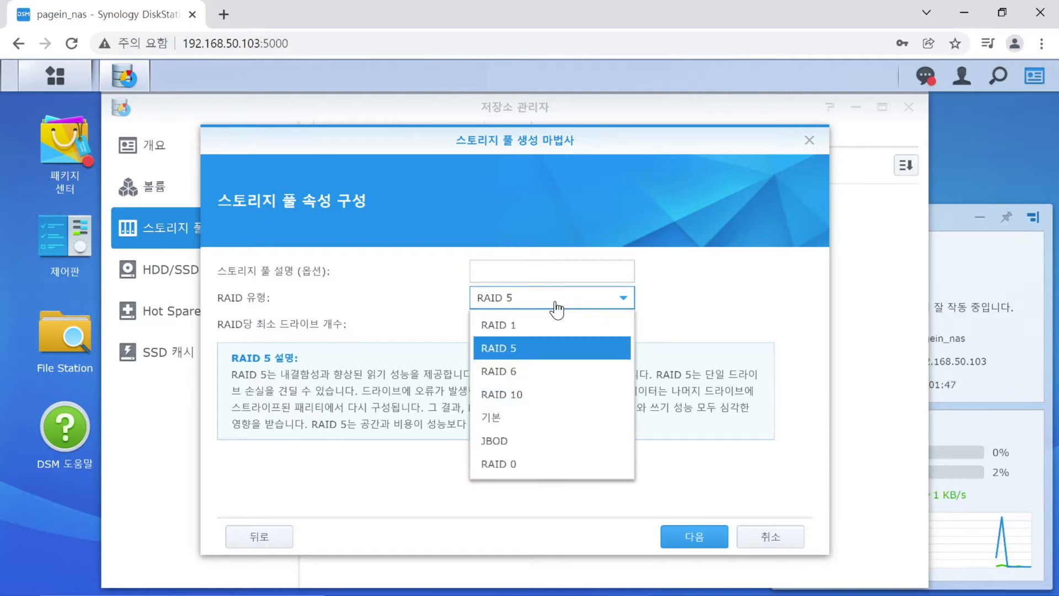
{"action": "left_click", "coordinate": [561, 420]}
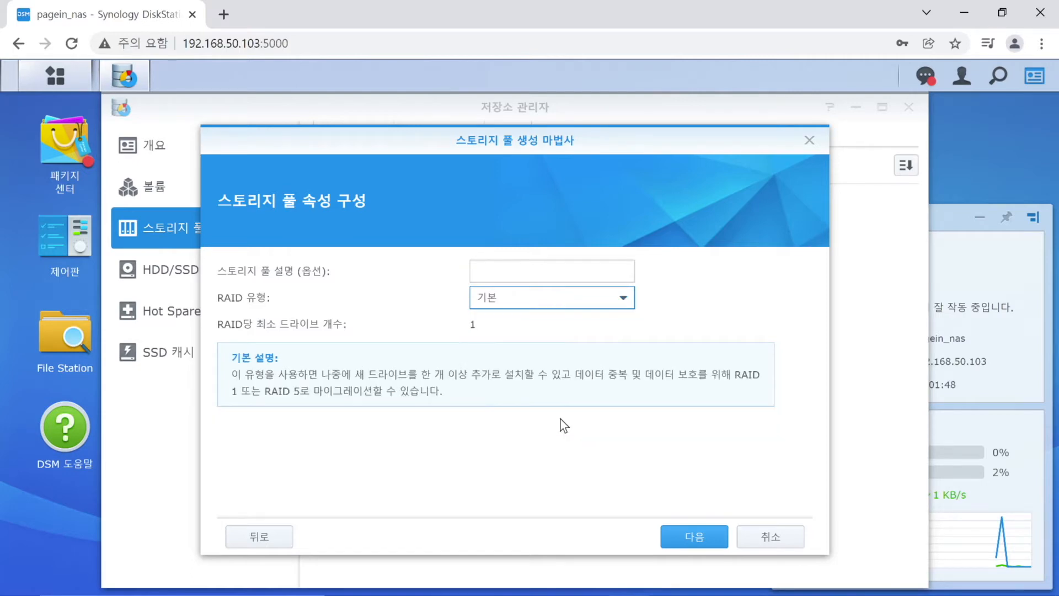
Add drive 3, confirm erasing it, keep drive checking on, and apply the pool.
{"action": "left_click", "coordinate": [698, 538]}
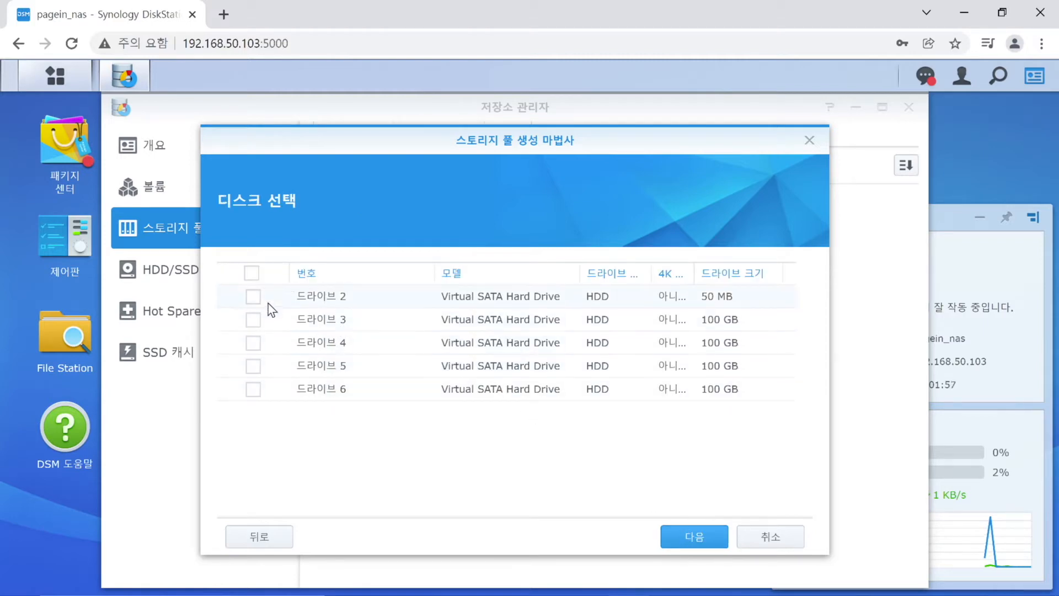
{"action": "left_click", "coordinate": [253, 323]}
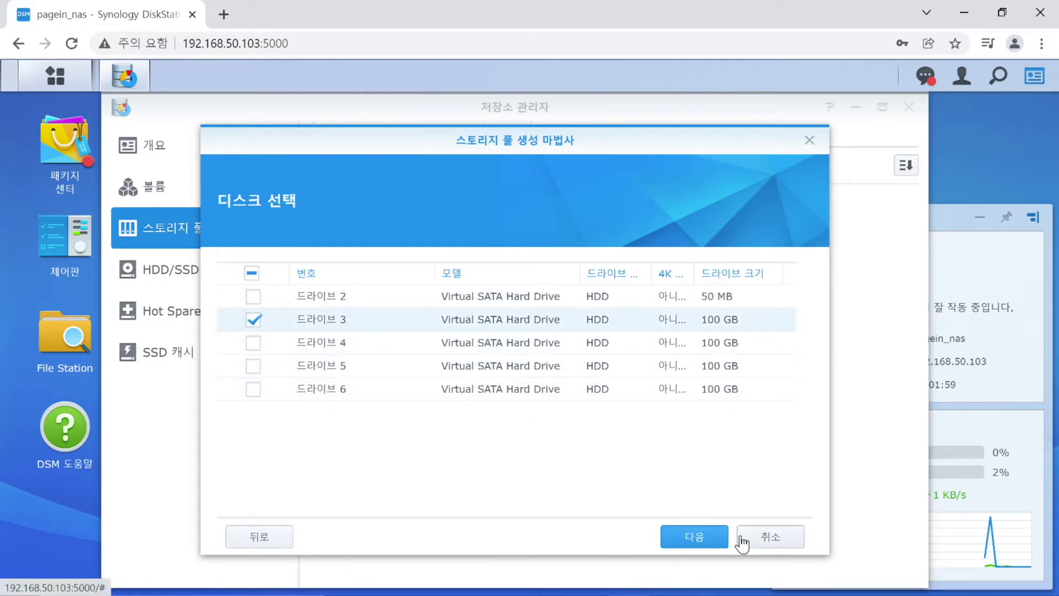
{"action": "left_click", "coordinate": [710, 538]}
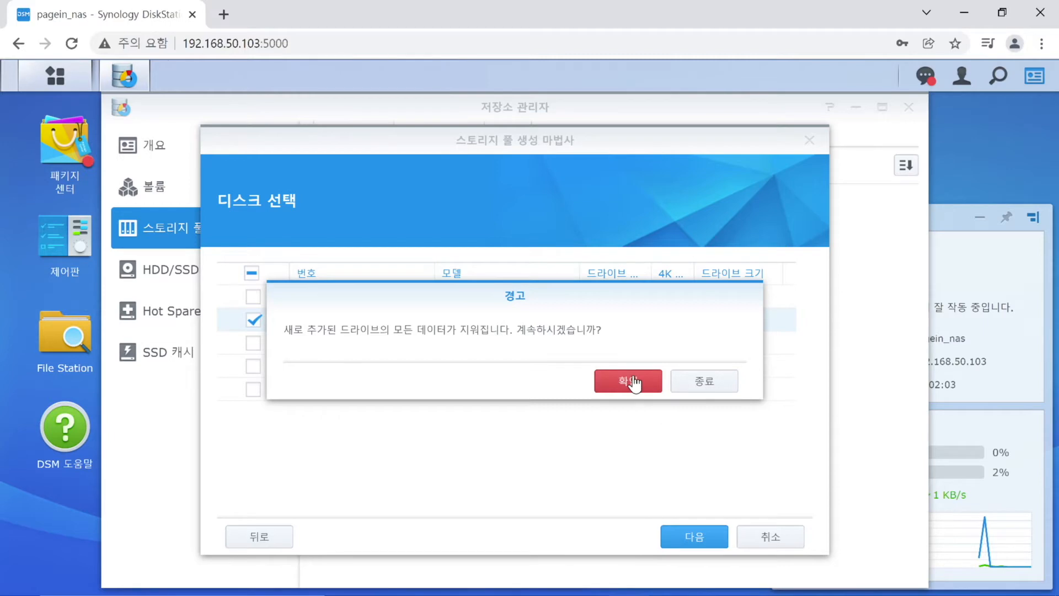
{"action": "left_click", "coordinate": [633, 380]}
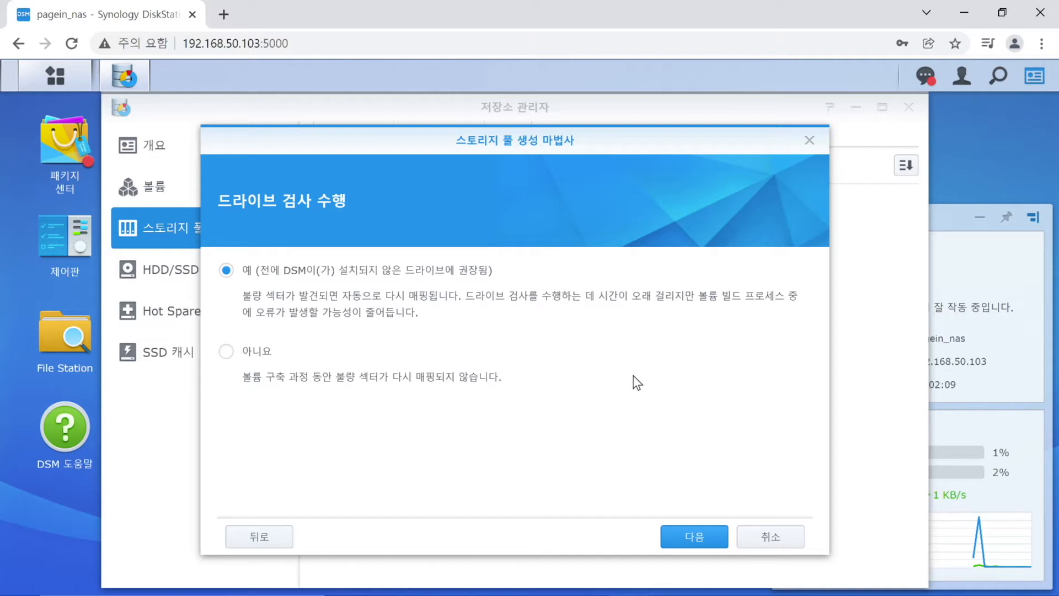
{"action": "left_click", "coordinate": [709, 542]}
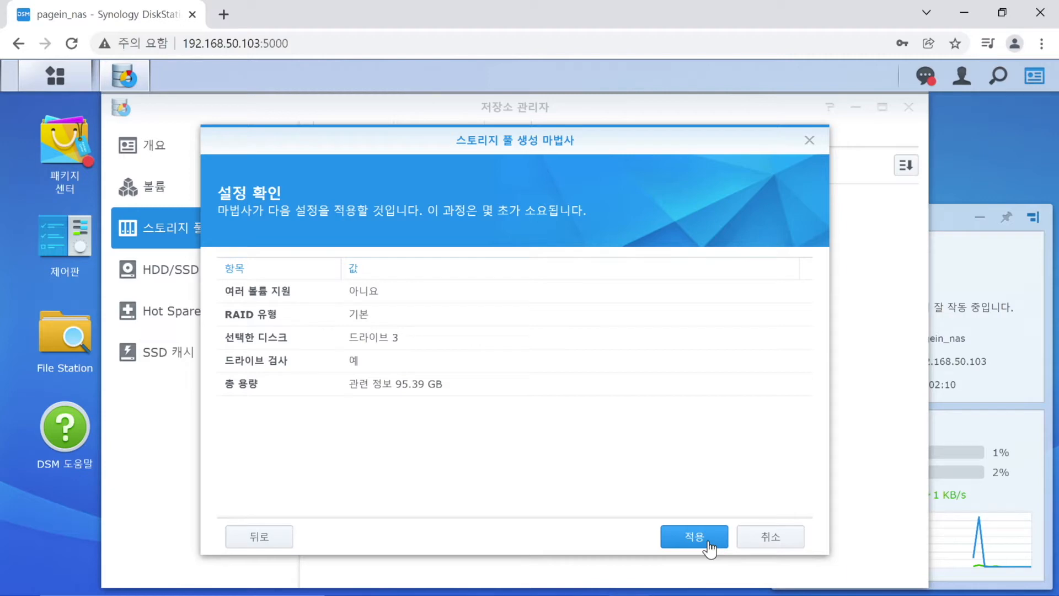
{"action": "left_click", "coordinate": [709, 541]}
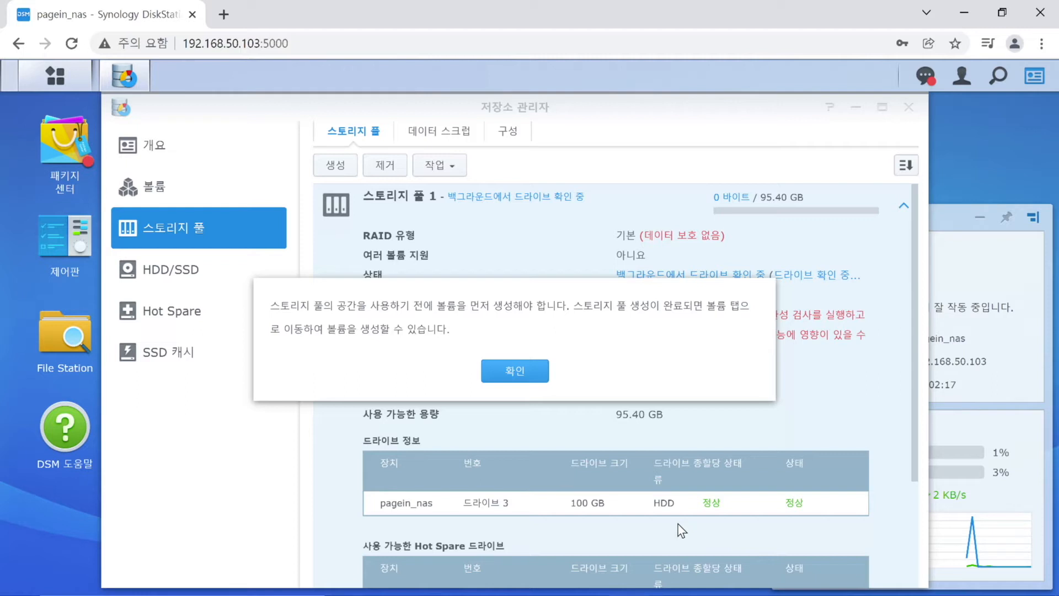
Dismiss the volume-creation reminder and start the storage pool wizard again.
{"action": "left_click", "coordinate": [537, 378]}
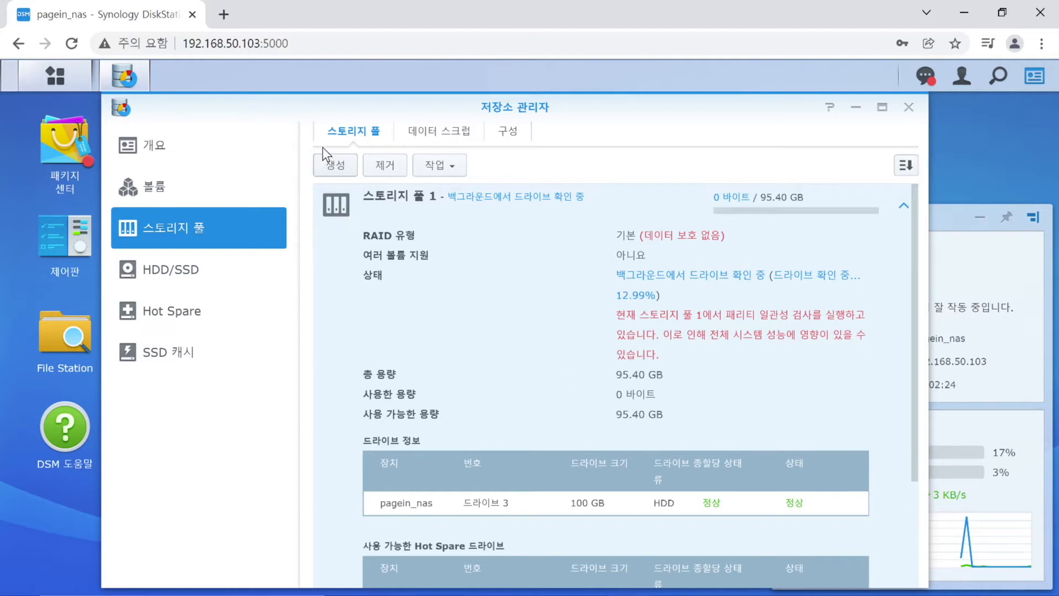
{"action": "left_click", "coordinate": [333, 163]}
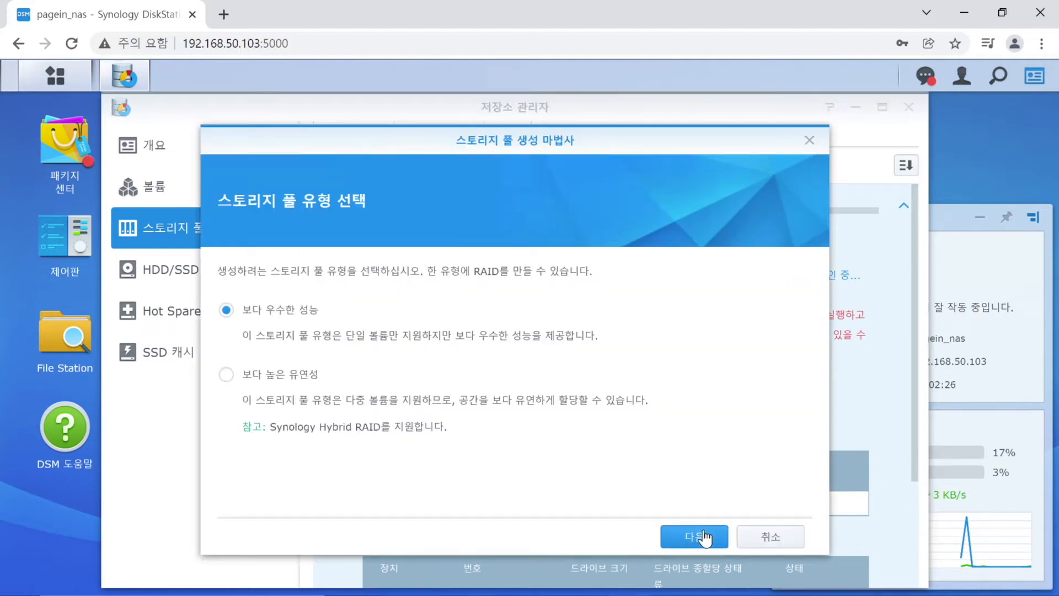
Build a Better-performance RAID 5 pool from drives 4, 5 and 6, confirm erasure, and apply.
{"action": "left_click", "coordinate": [705, 536]}
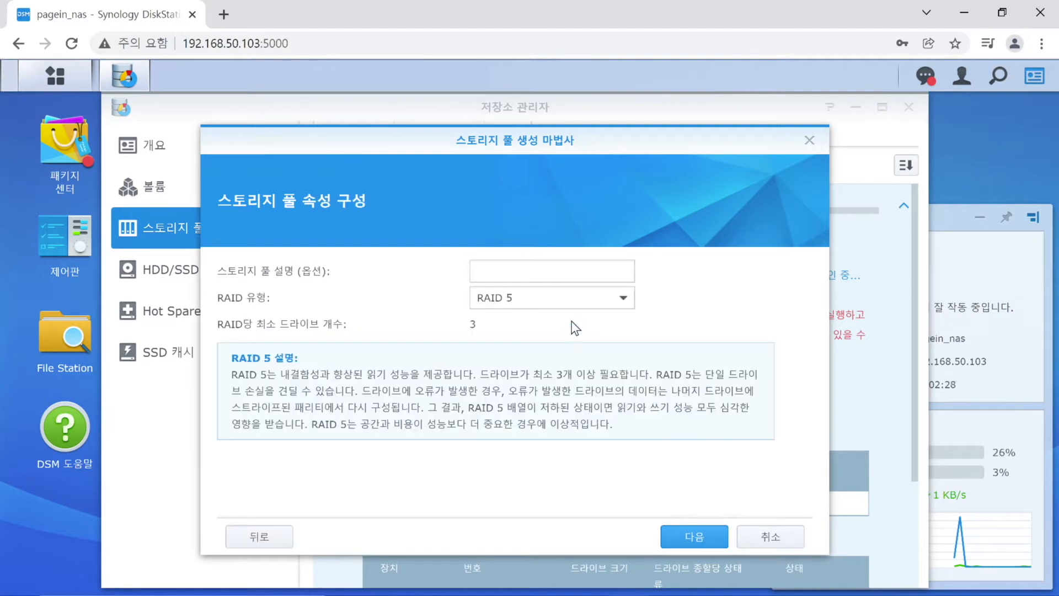
{"action": "left_click", "coordinate": [558, 303]}
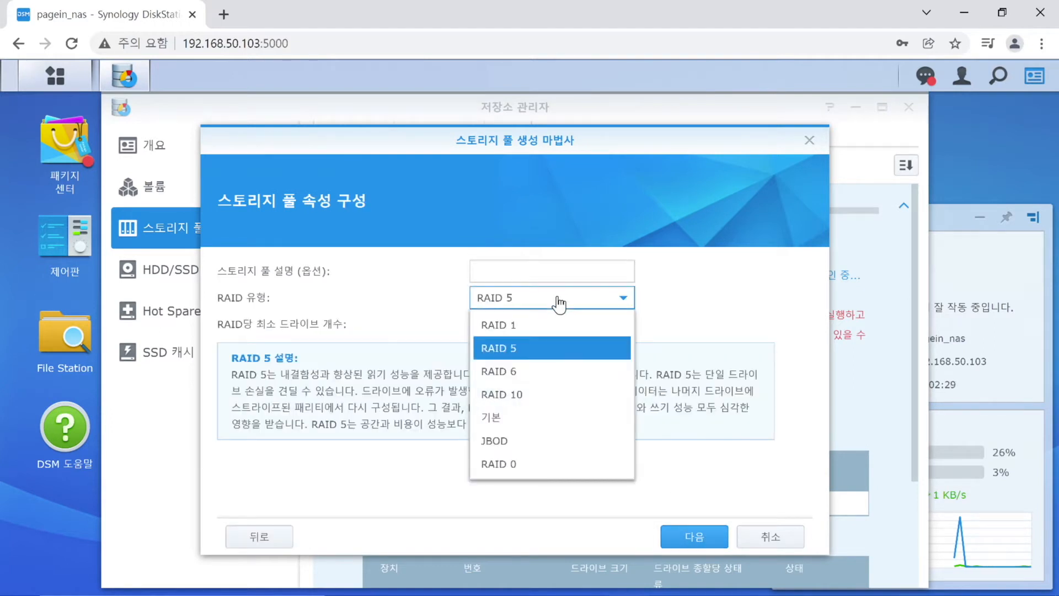
{"action": "left_click", "coordinate": [559, 352]}
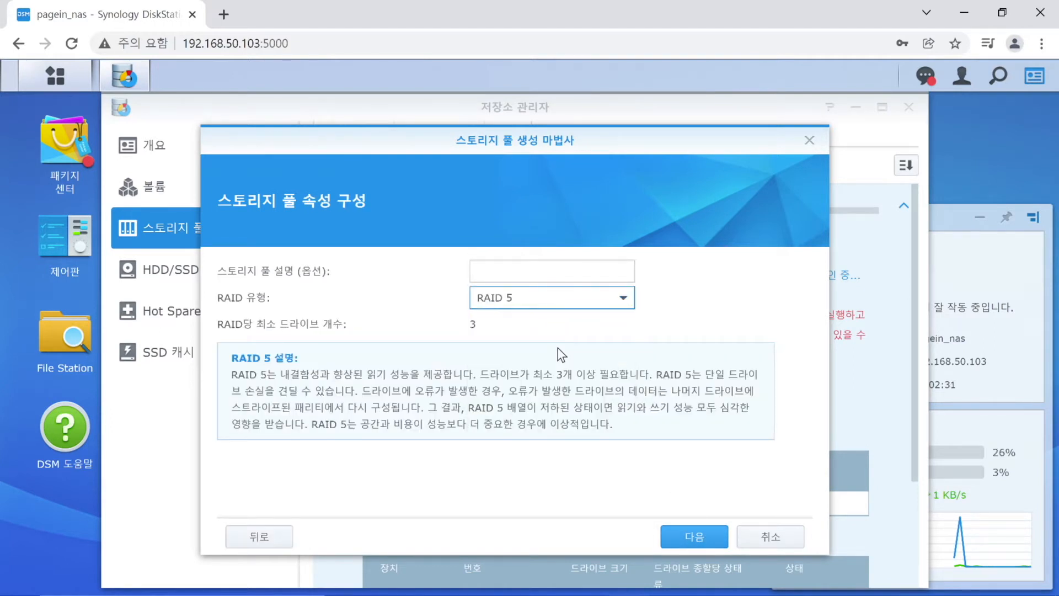
{"action": "left_click", "coordinate": [687, 539]}
{"action": "left_click", "coordinate": [253, 319]}
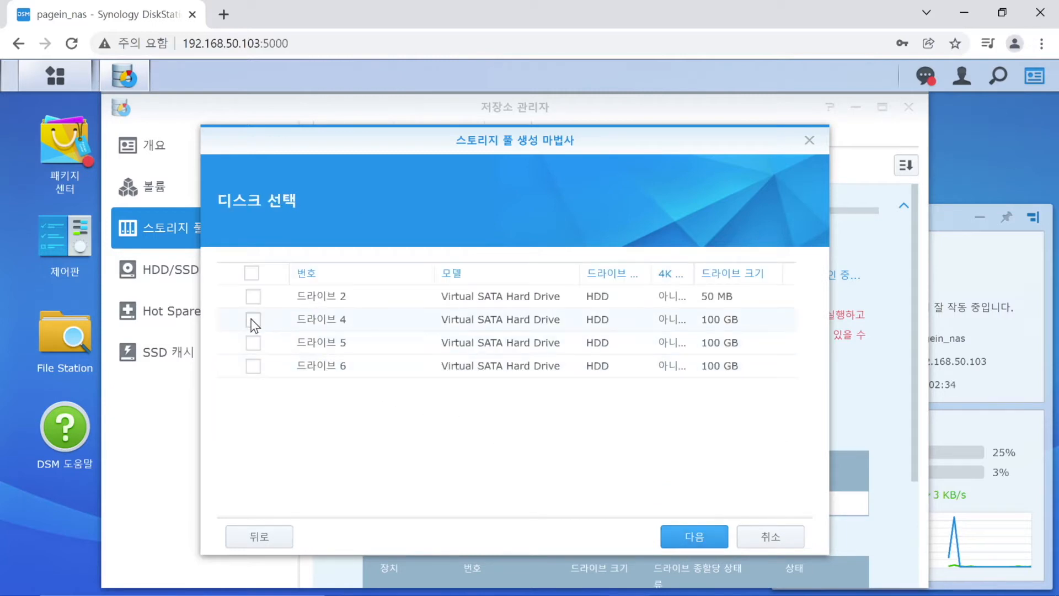
{"action": "left_click", "coordinate": [253, 342]}
{"action": "left_click", "coordinate": [253, 366]}
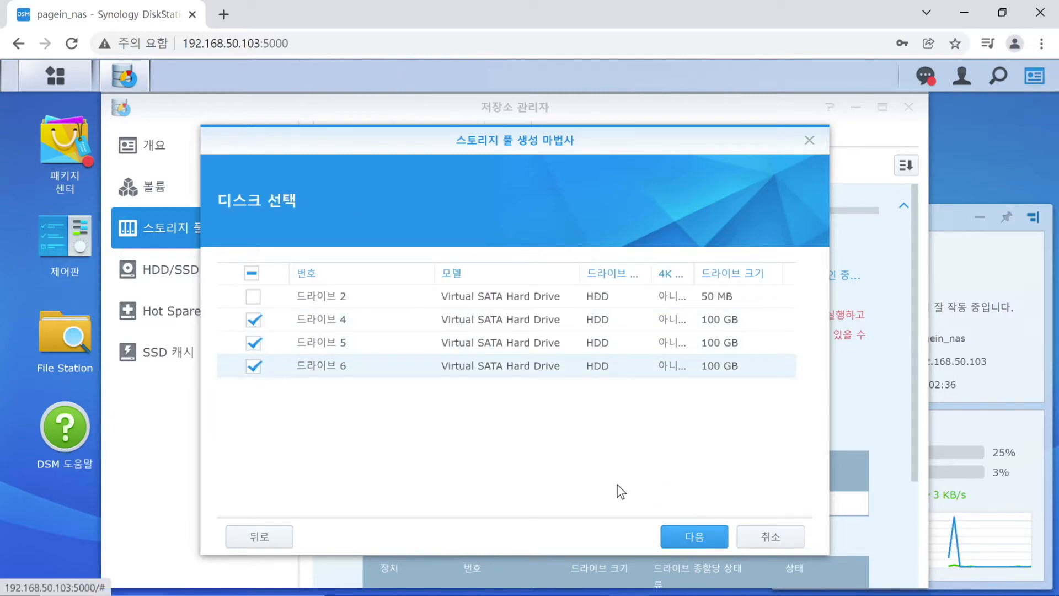
{"action": "left_click", "coordinate": [683, 538]}
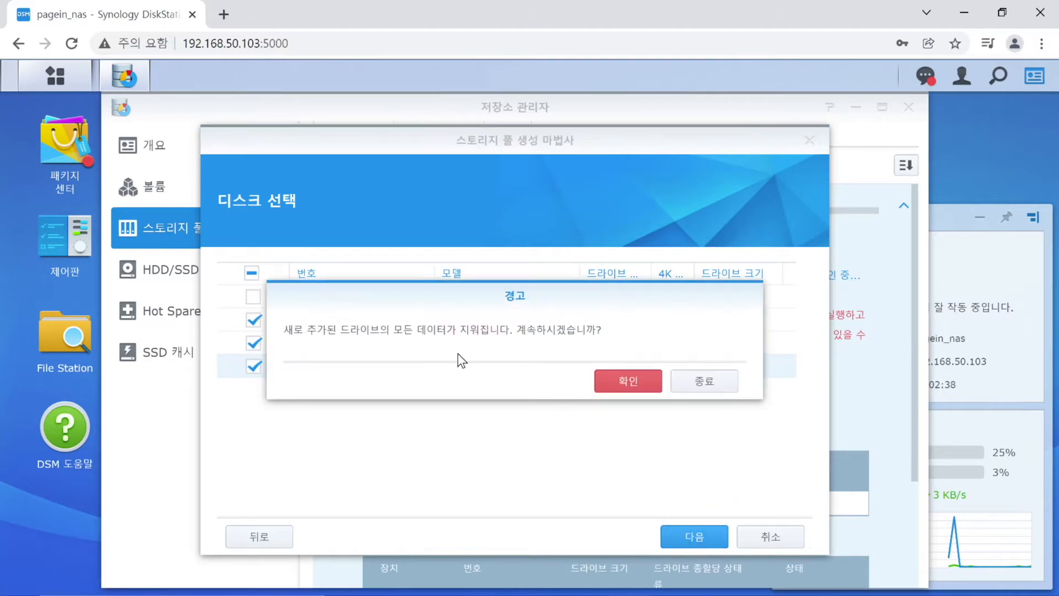
{"action": "left_click", "coordinate": [615, 382]}
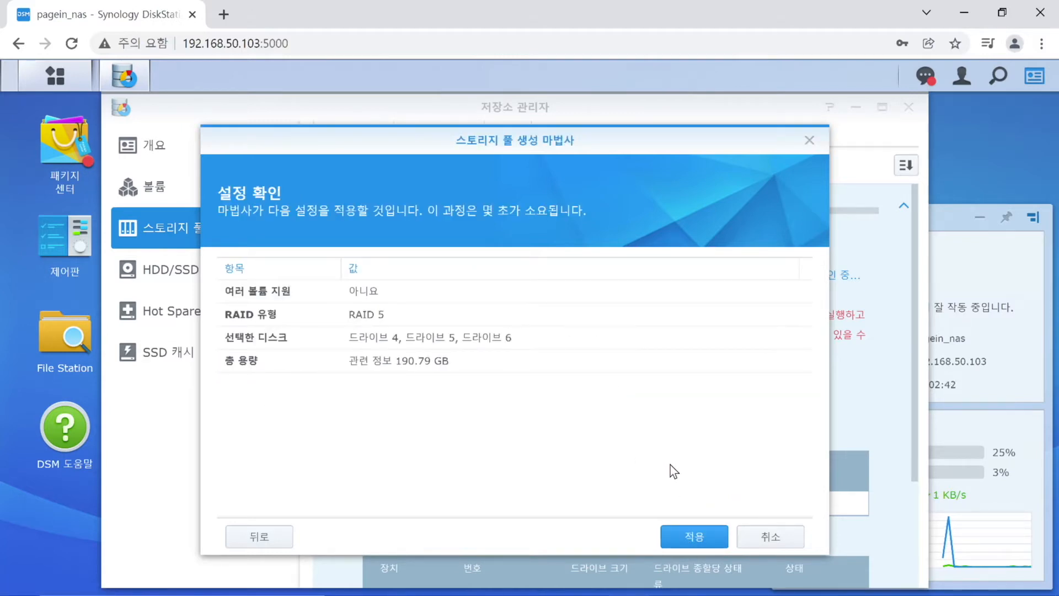
{"action": "left_click", "coordinate": [689, 537]}
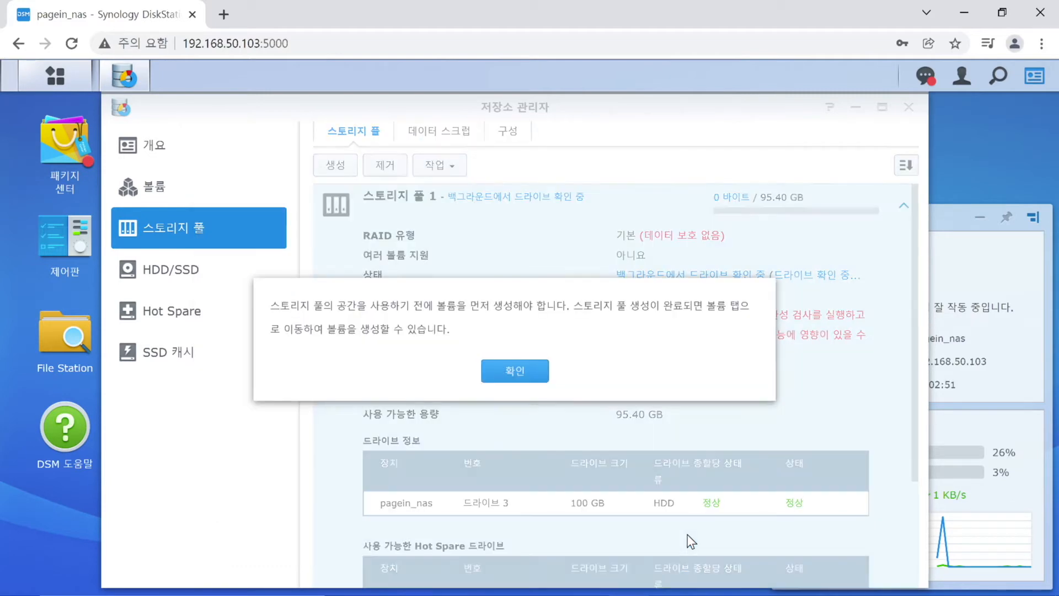
Dismiss the notice, expand Storage Pool 2's 190.80 GB details, and go to the empty Volume page.
{"action": "left_click", "coordinate": [508, 370]}
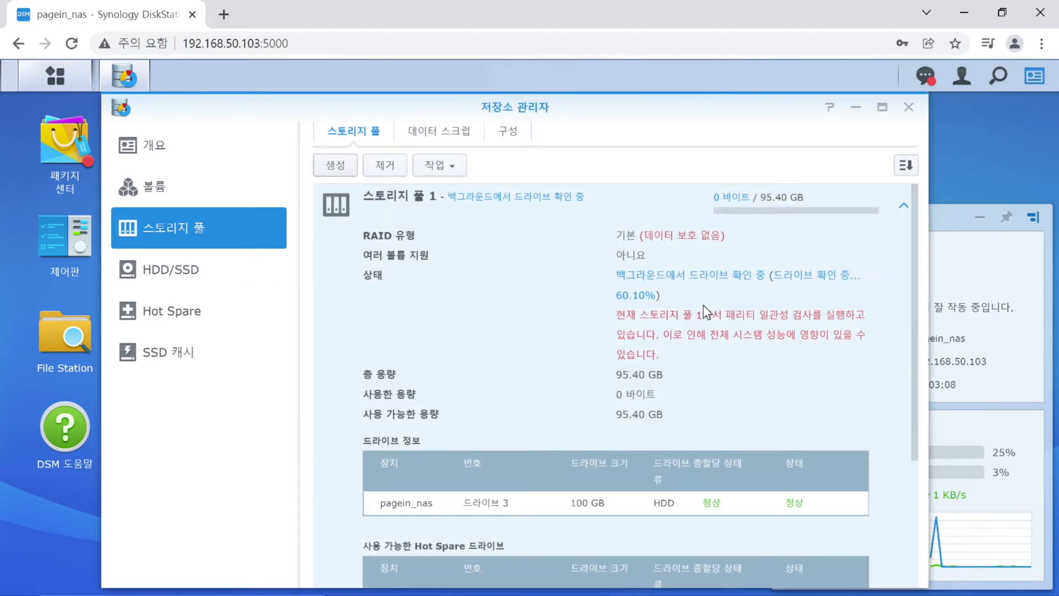
{"action": "left_click", "coordinate": [899, 205]}
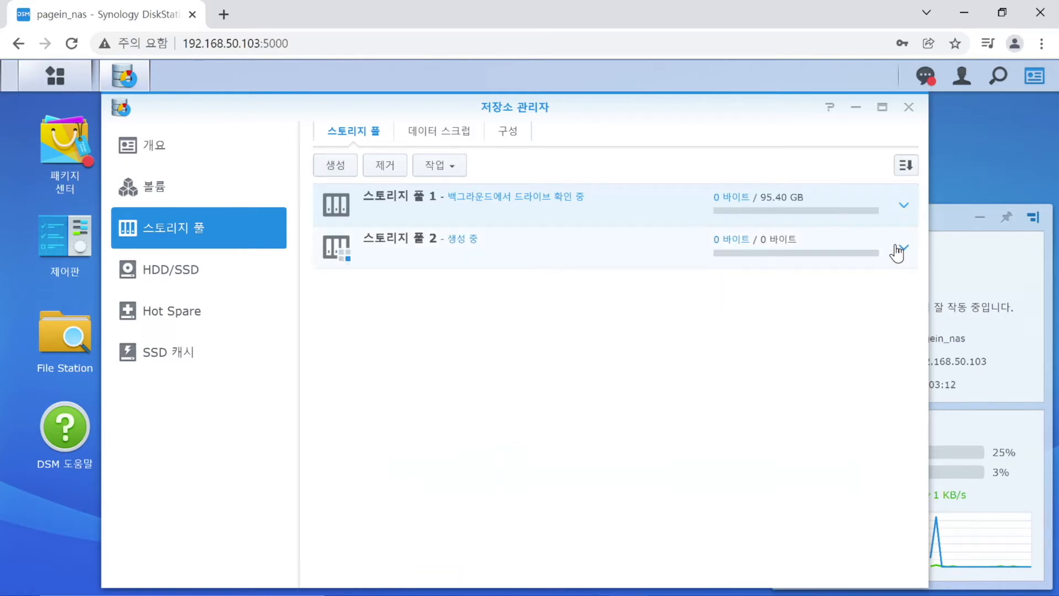
{"action": "left_click", "coordinate": [900, 248]}
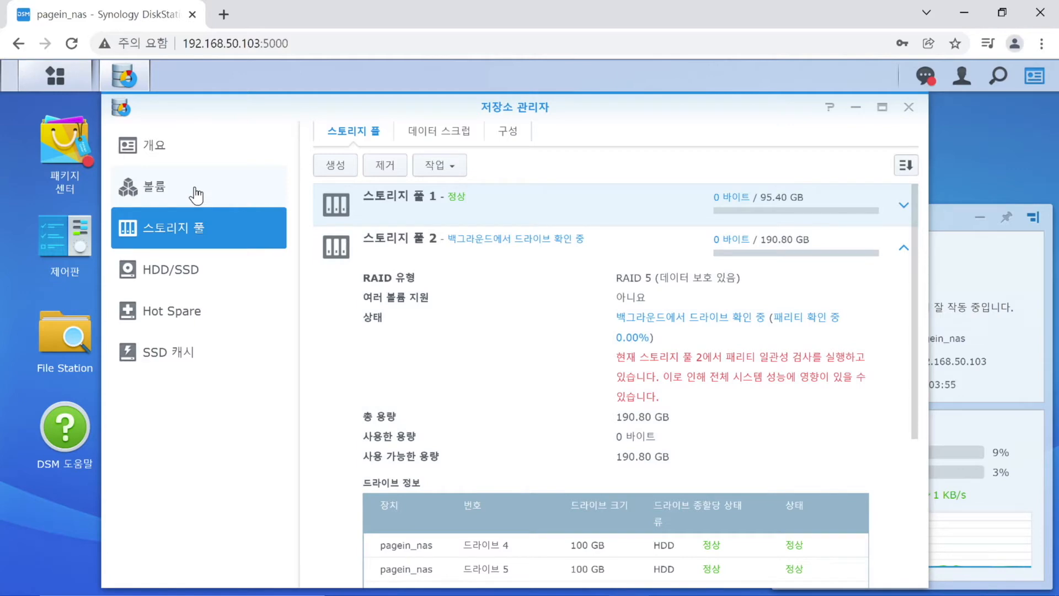
{"action": "left_click", "coordinate": [196, 194]}
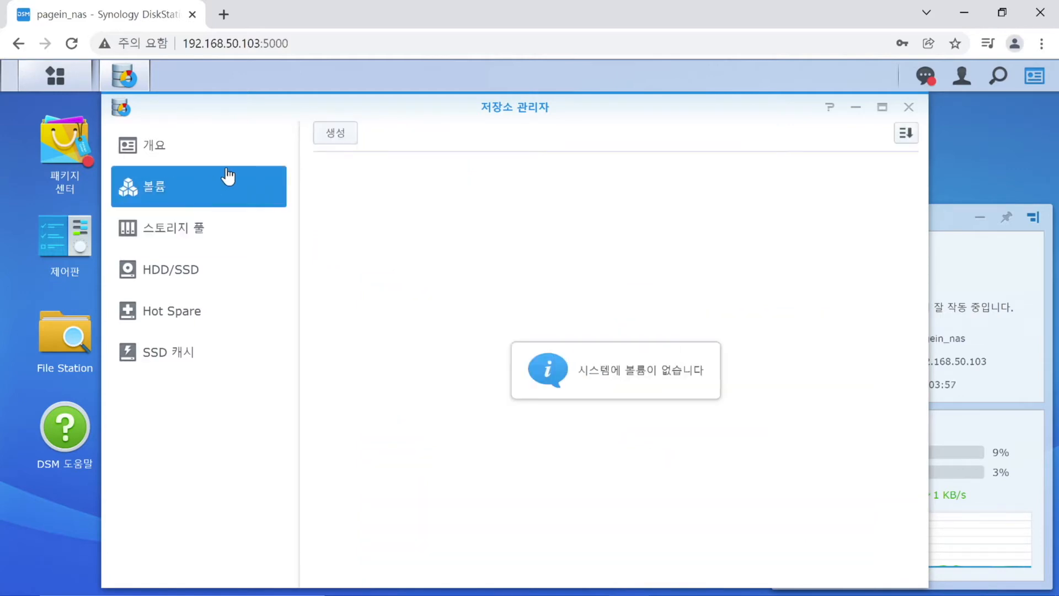
Create a custom Btrfs volume on Storage Pool 1 allocating its full 95 GB.
{"action": "left_click", "coordinate": [334, 133]}
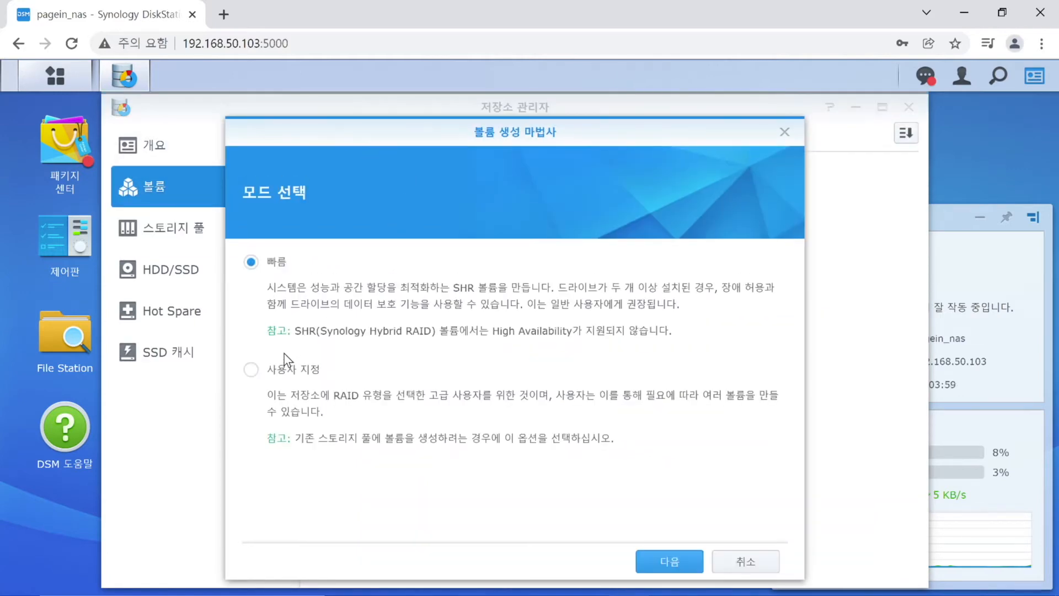
{"action": "left_click", "coordinate": [281, 371]}
{"action": "left_click", "coordinate": [655, 571]}
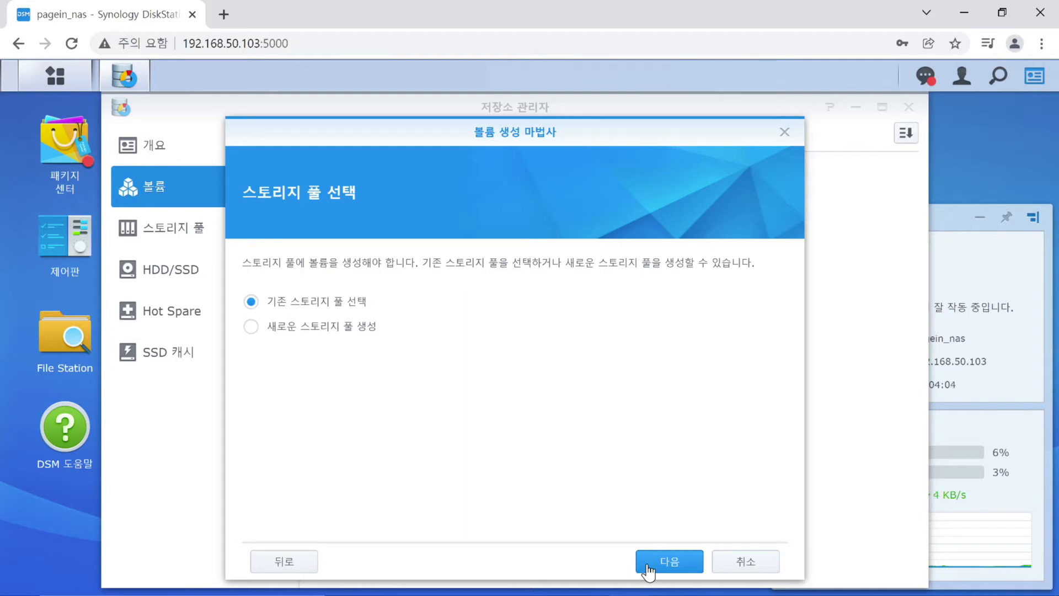
{"action": "left_click", "coordinate": [648, 571]}
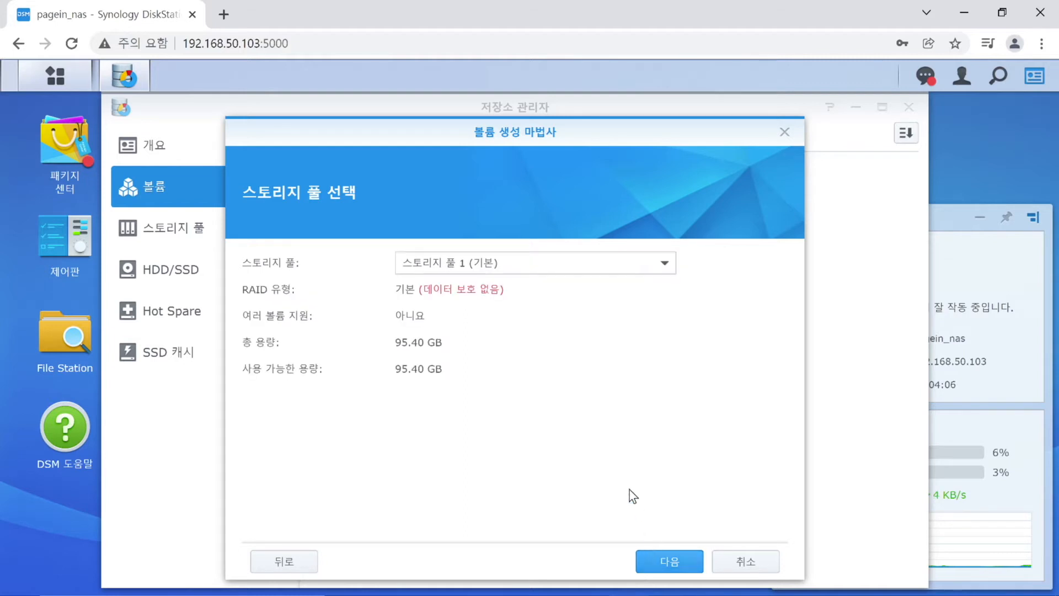
{"action": "left_click", "coordinate": [496, 269]}
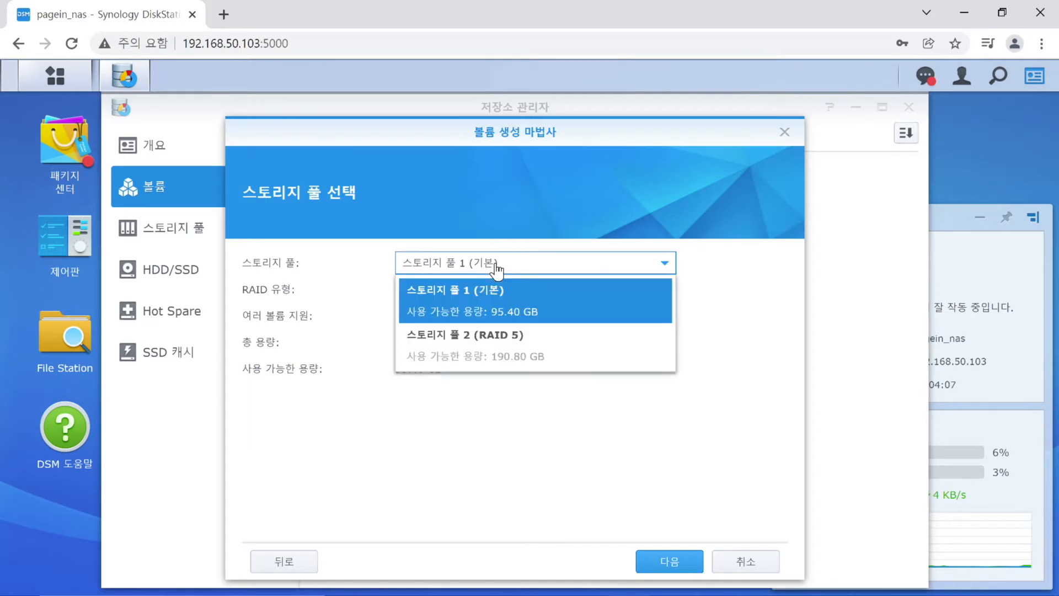
{"action": "left_click", "coordinate": [536, 320]}
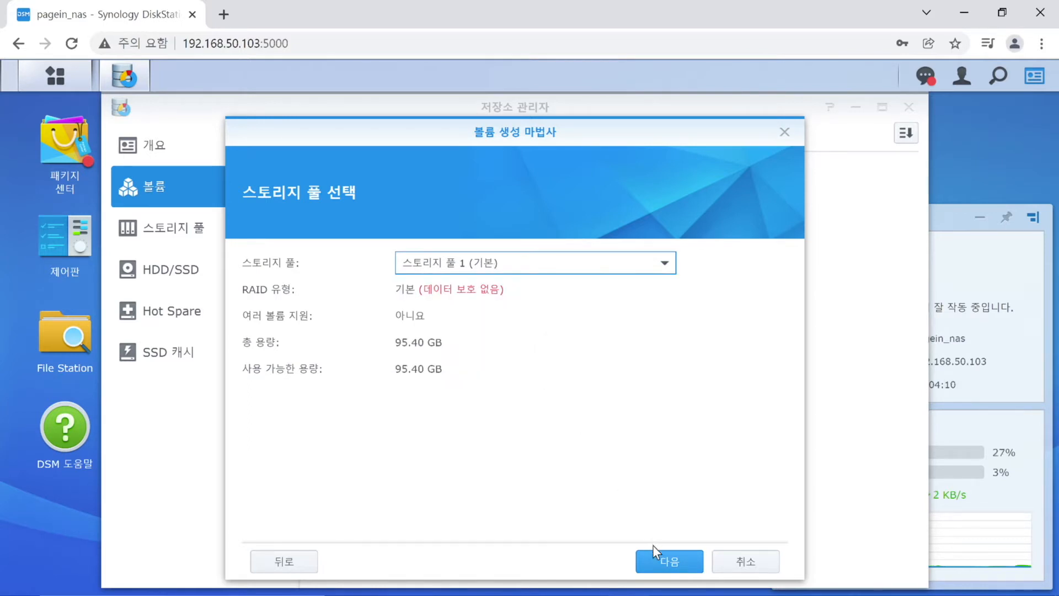
{"action": "left_click", "coordinate": [660, 564]}
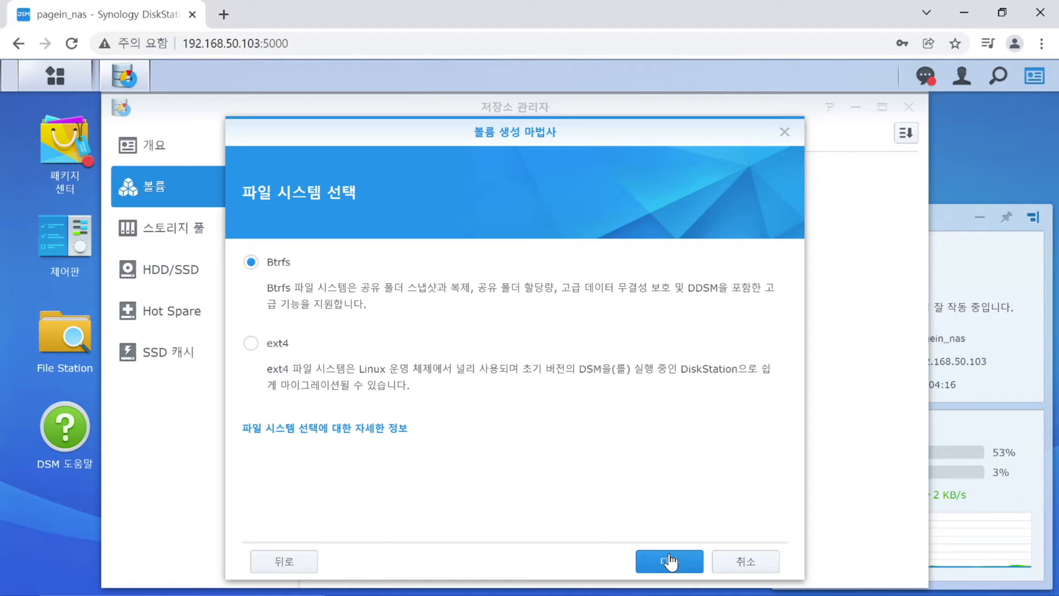
{"action": "left_click", "coordinate": [670, 563]}
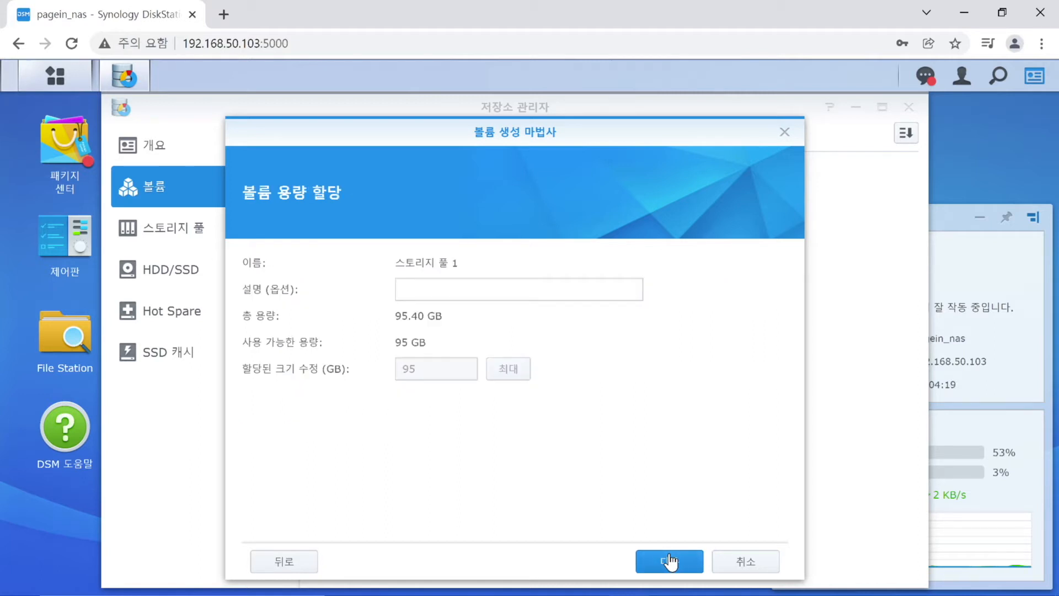
{"action": "left_click", "coordinate": [670, 563]}
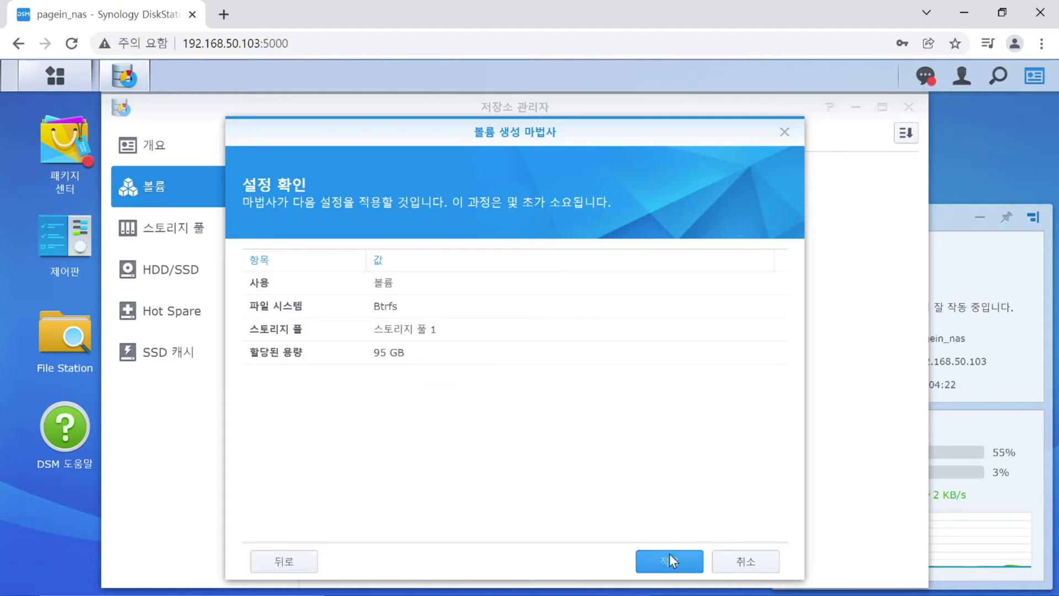
{"action": "left_click", "coordinate": [669, 555]}
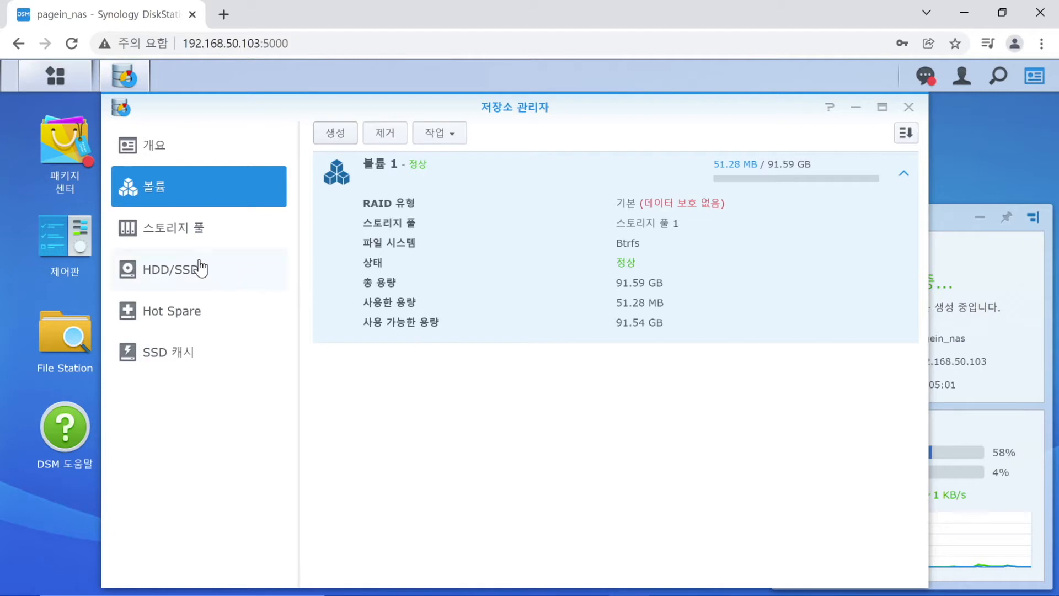
Check the Storage Pool page, then return to Volume showing Volume 1 at 91.59 GB.
{"action": "left_click", "coordinate": [194, 229]}
{"action": "scroll", "coordinate": [587, 281], "scroll_direction": "down", "scroll_amount": 3}
{"action": "scroll", "coordinate": [587, 290], "scroll_direction": "up", "scroll_amount": 4}
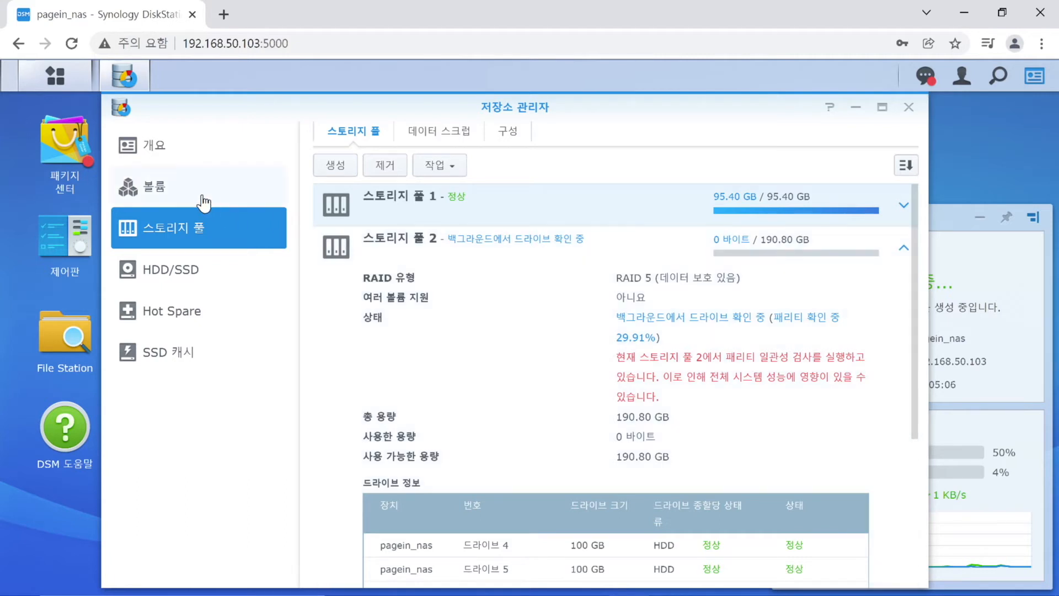
{"action": "left_click", "coordinate": [201, 202]}
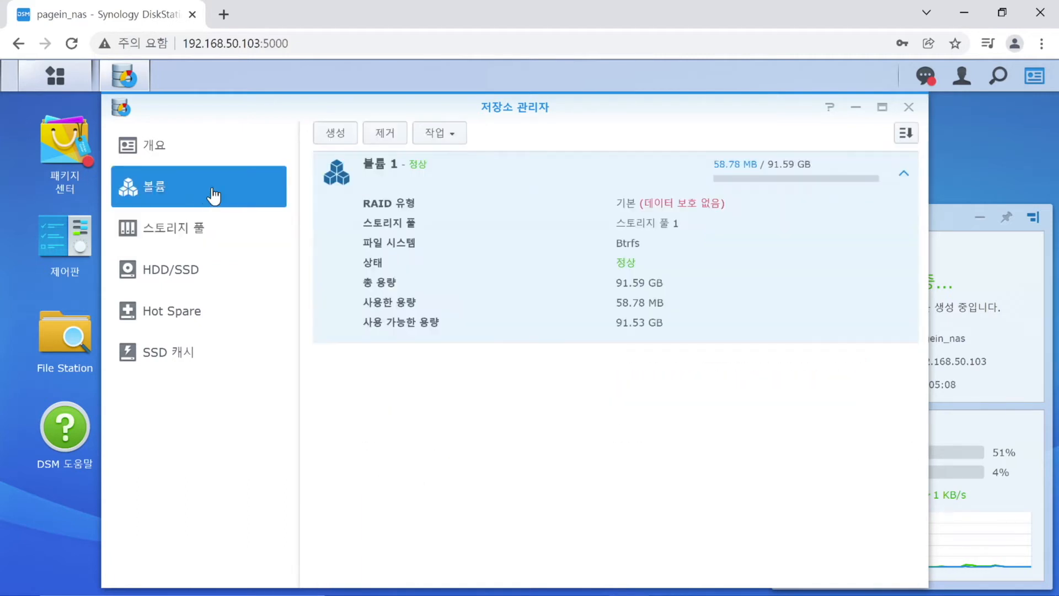
Set up a custom Btrfs volume on RAID 5 Storage Pool 2 with all 190 GB.
{"action": "left_click", "coordinate": [346, 132]}
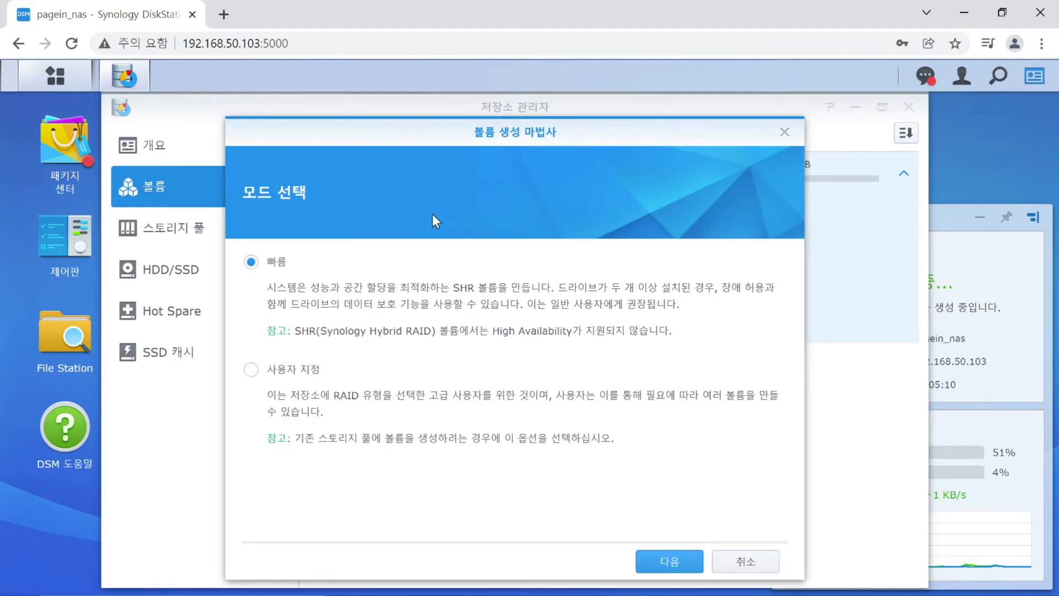
{"action": "left_click", "coordinate": [306, 371]}
{"action": "left_click", "coordinate": [677, 562]}
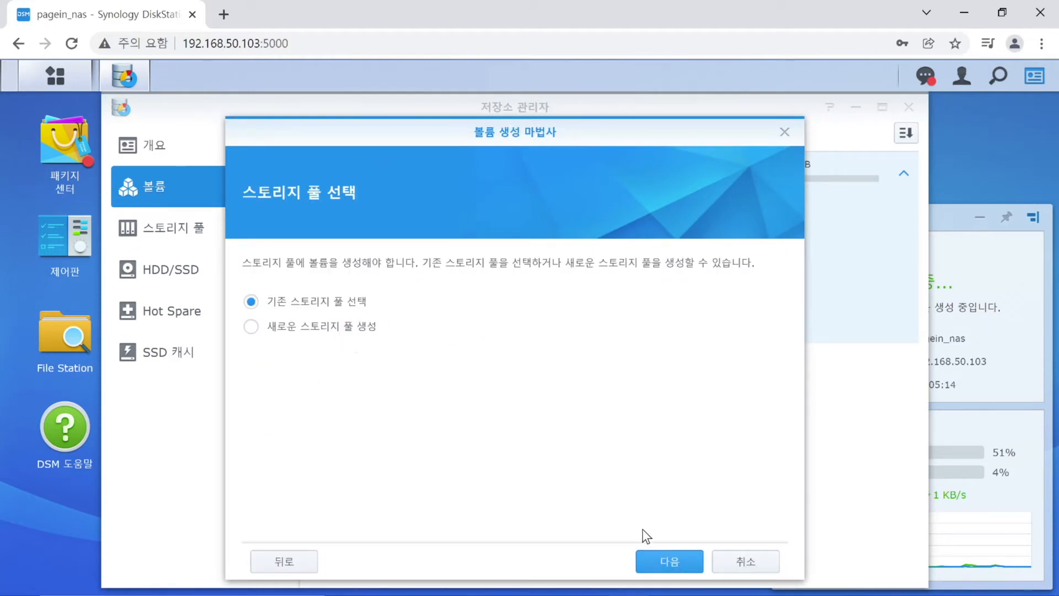
{"action": "left_click", "coordinate": [660, 560]}
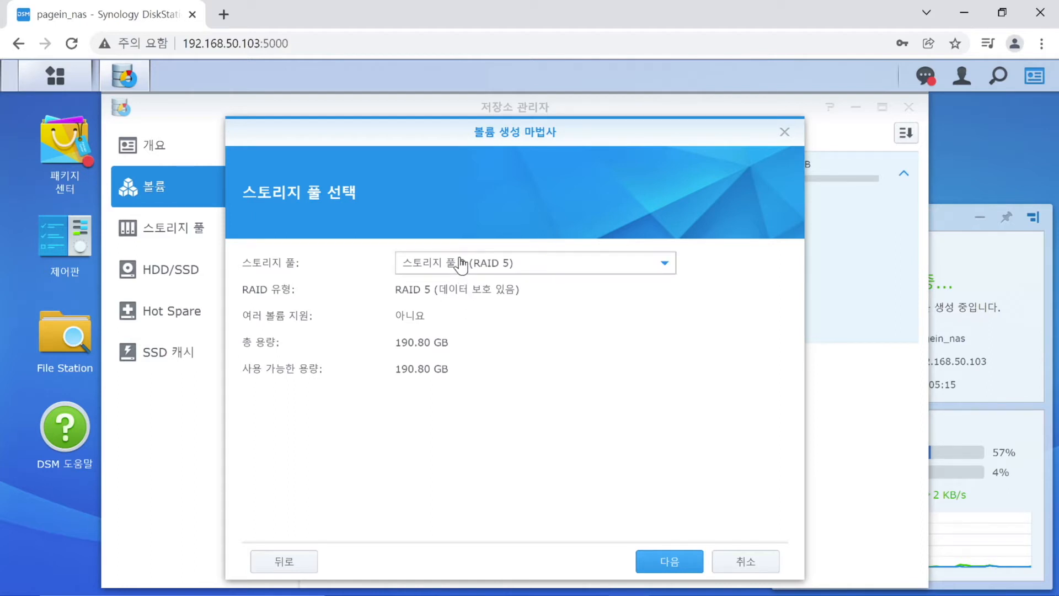
{"action": "left_click", "coordinate": [670, 560]}
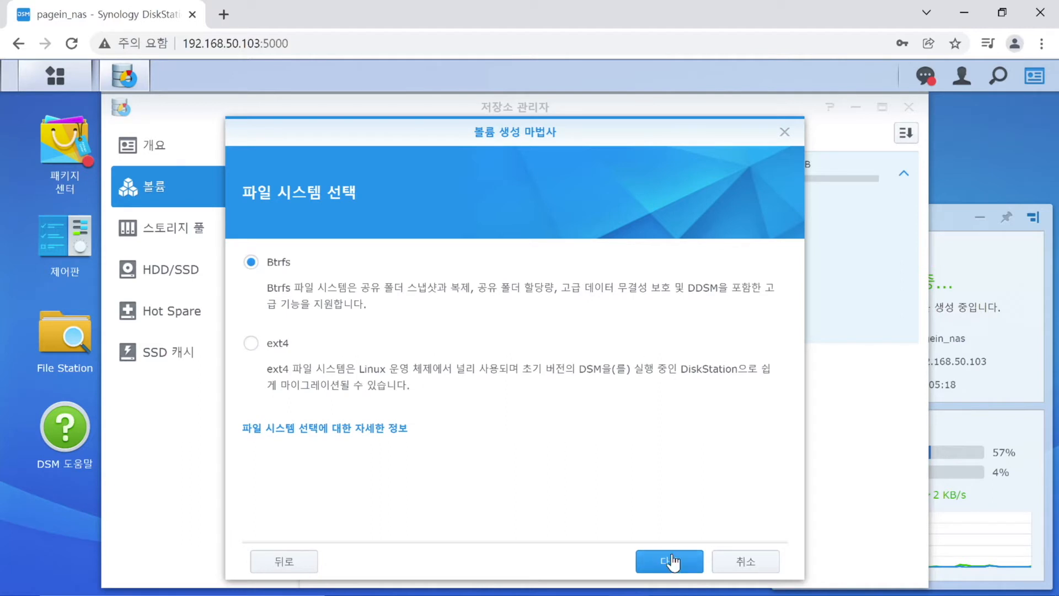
{"action": "left_click", "coordinate": [670, 561]}
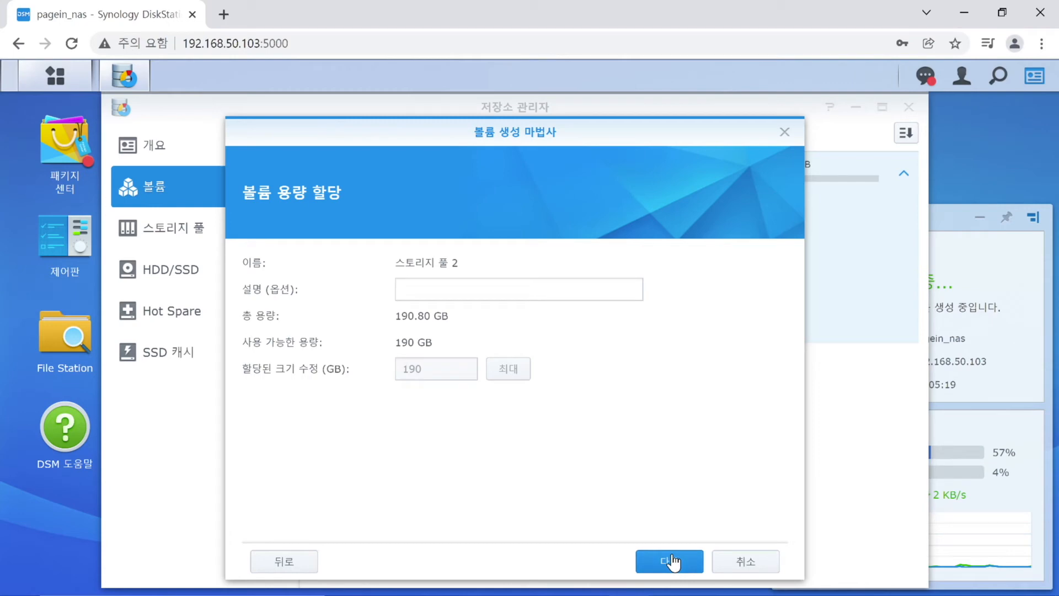
{"action": "left_click", "coordinate": [670, 560]}
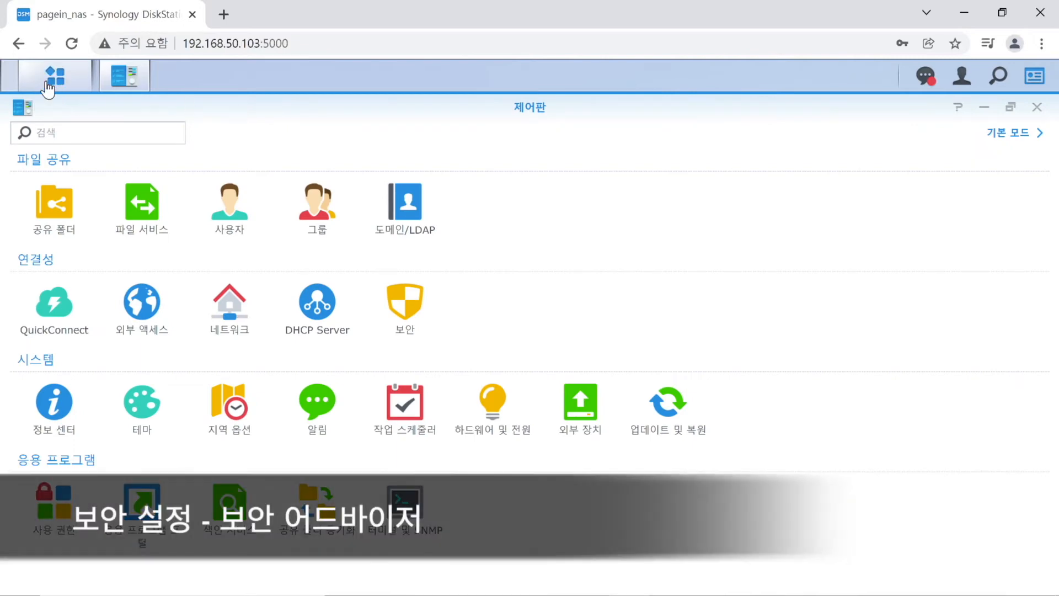
Launch Security Advisor and start a scan with the home and personal use (가정 및 개인용) baseline.
{"action": "left_click", "coordinate": [47, 84]}
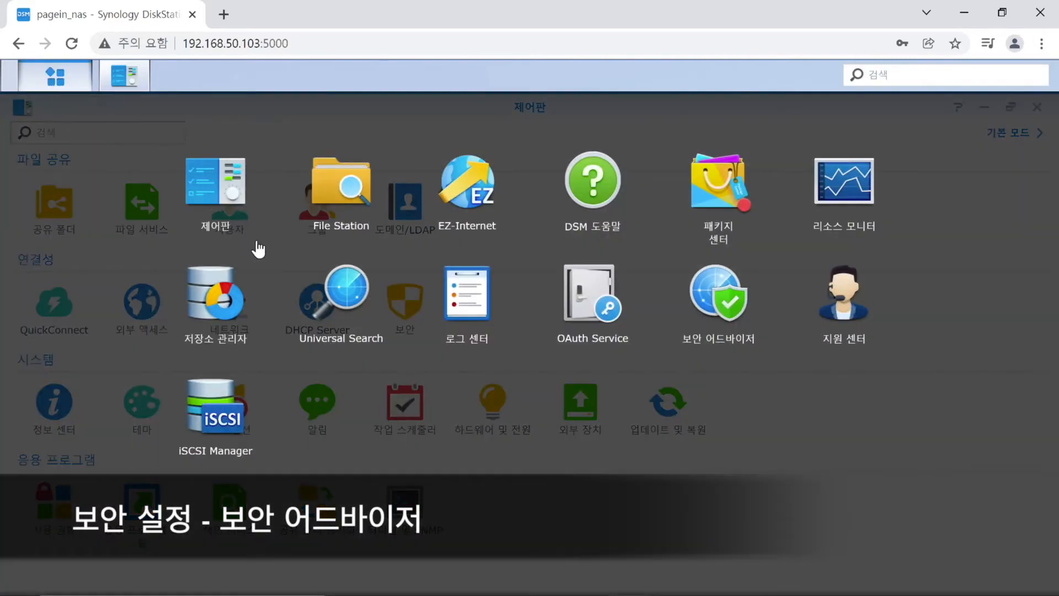
{"action": "left_click", "coordinate": [711, 287]}
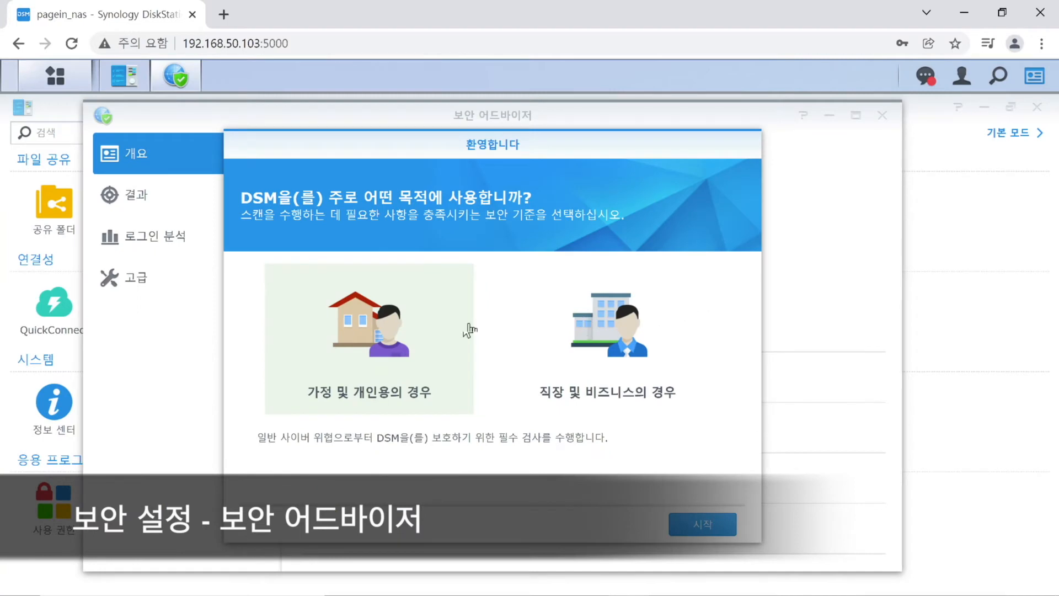
{"action": "left_click", "coordinate": [659, 363]}
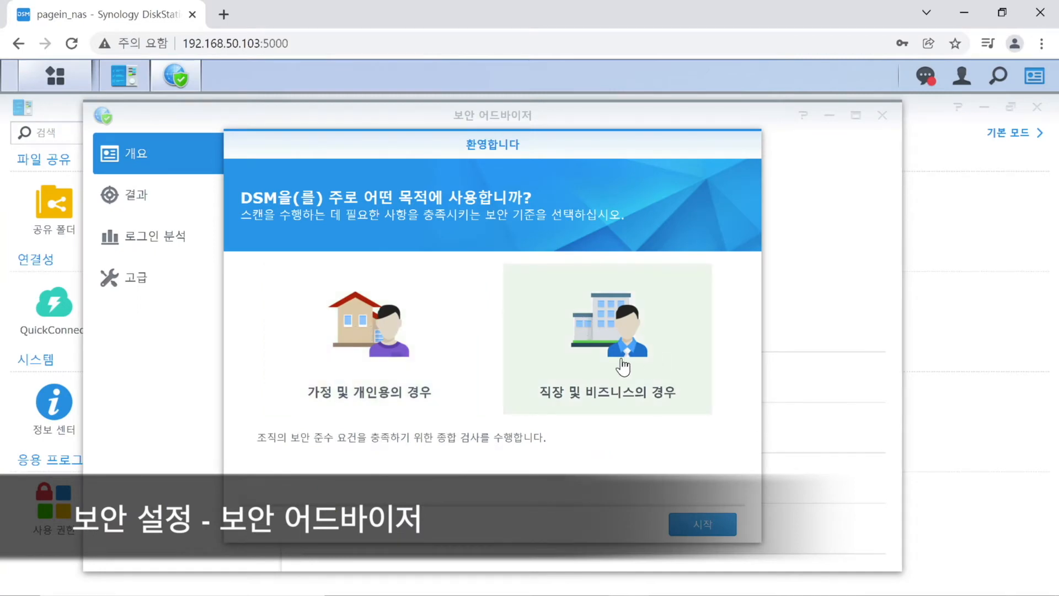
{"action": "left_click", "coordinate": [361, 328]}
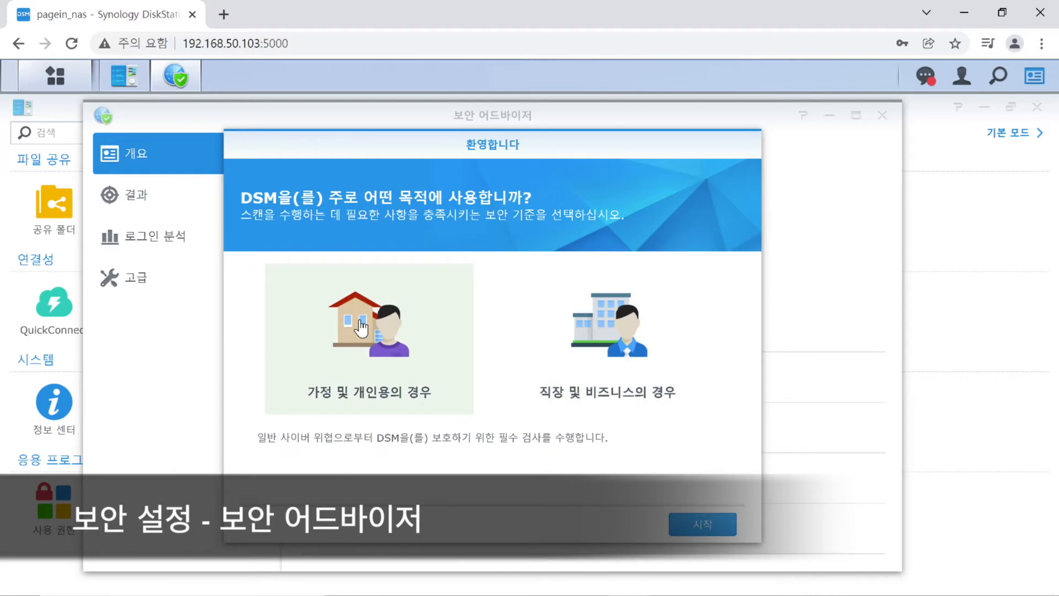
{"action": "left_click", "coordinate": [687, 525]}
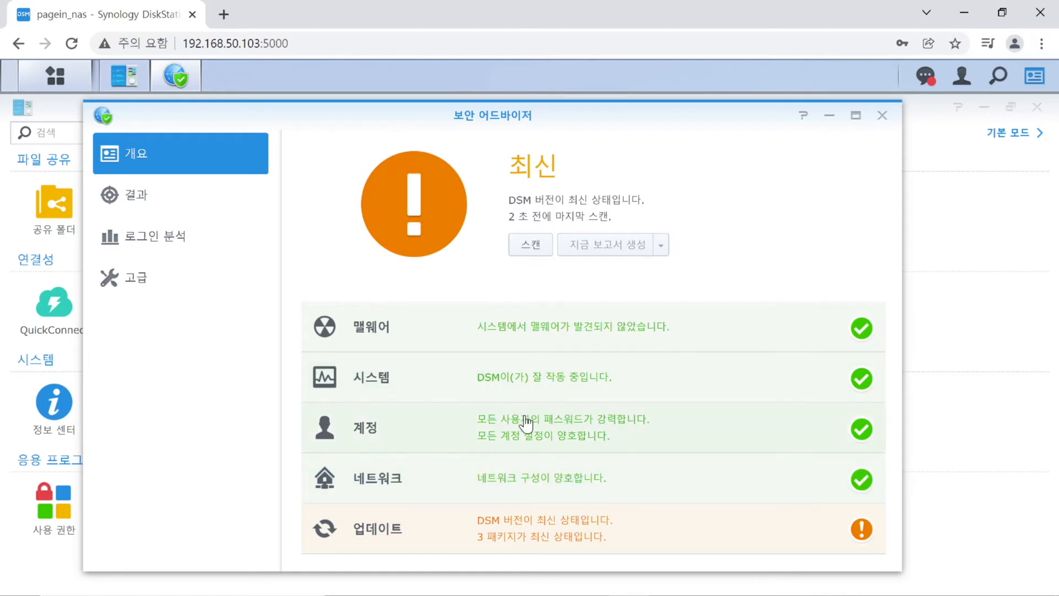
Check the detailed scan results, then restore Security Advisor to a smaller window over Control Panel.
{"action": "left_click", "coordinate": [184, 191]}
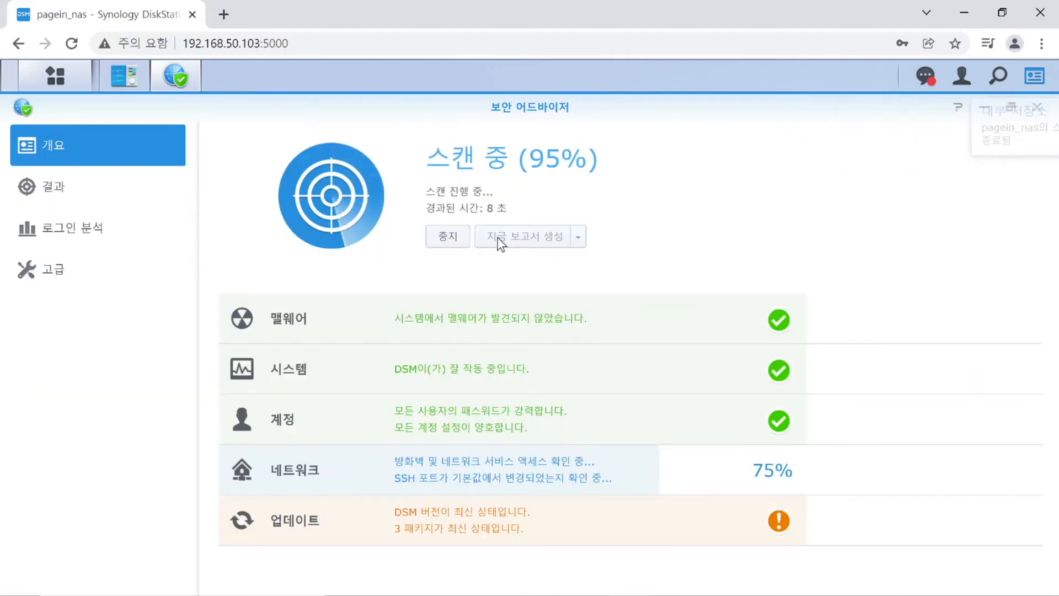
{"action": "double_click", "coordinate": [594, 107]}
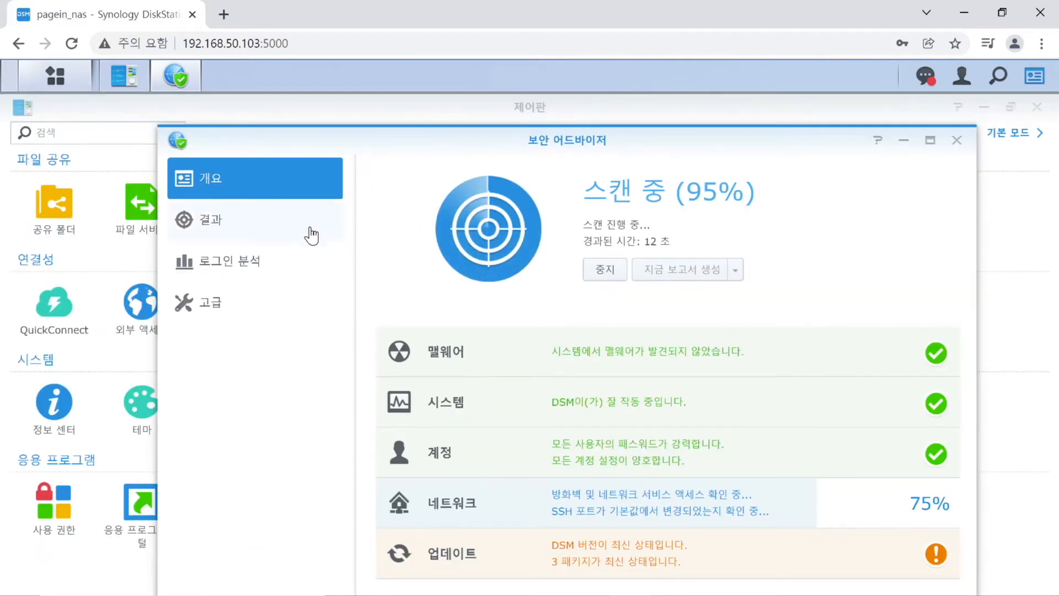
{"action": "left_click", "coordinate": [280, 258]}
Apply the work and business baseline (직장 및 비즈니스의 경우) and rescan from Overview.
{"action": "left_click", "coordinate": [268, 303]}
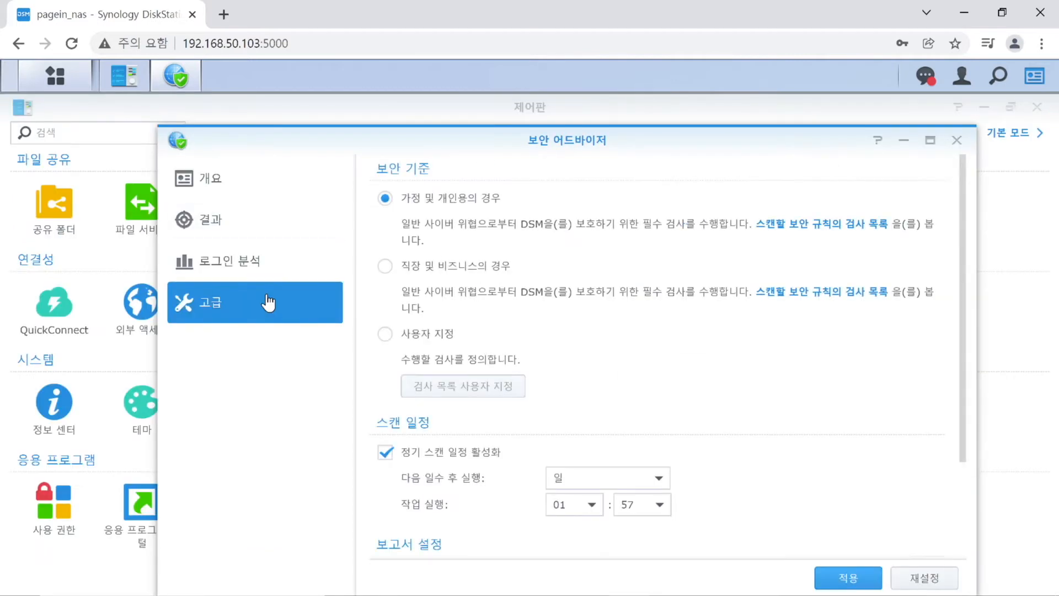
{"action": "left_click", "coordinate": [477, 265]}
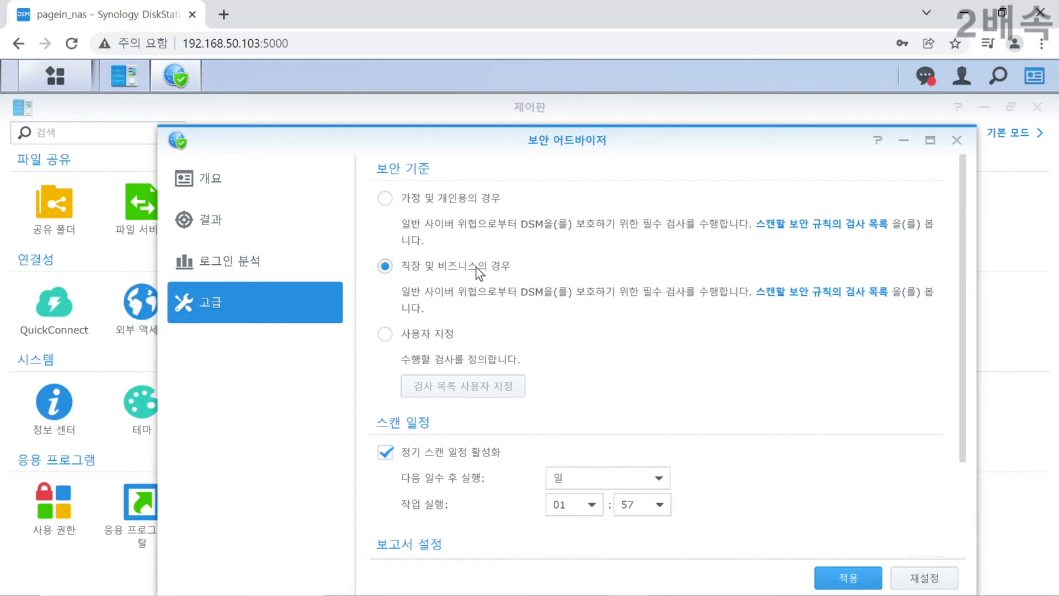
{"action": "left_click", "coordinate": [853, 586]}
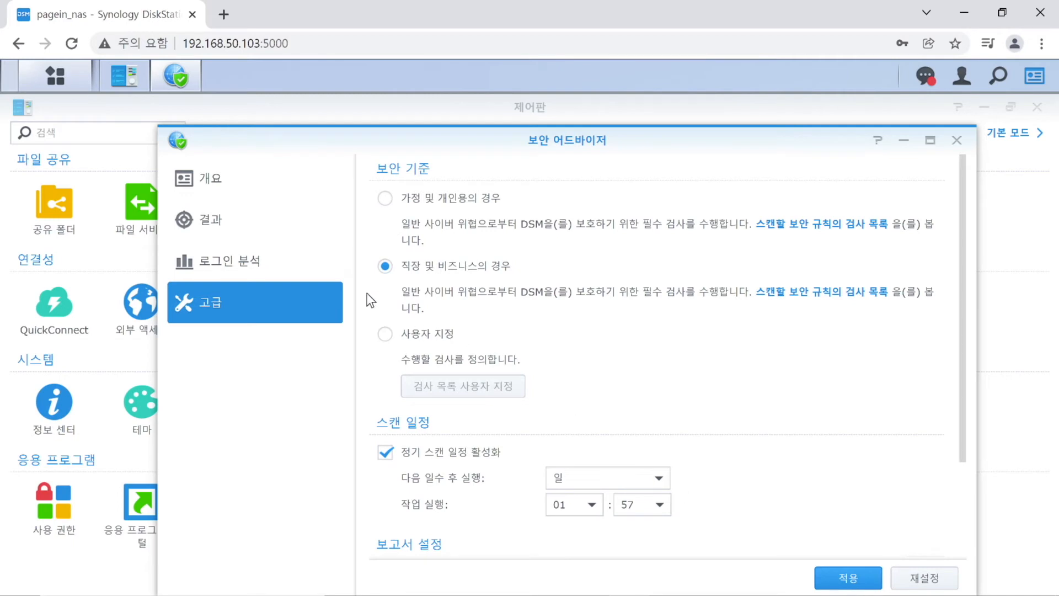
{"action": "left_click", "coordinate": [248, 177]}
{"action": "left_click", "coordinate": [623, 270]}
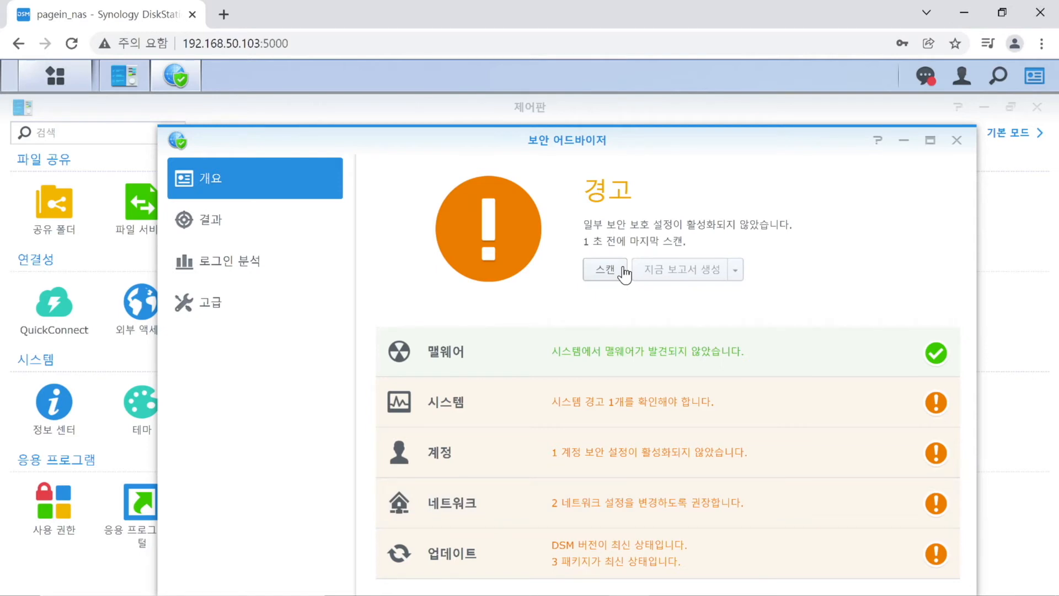
From the System finding, enable and apply the Control Panel option blocking DSM iFrame embedding.
{"action": "left_click", "coordinate": [632, 422]}
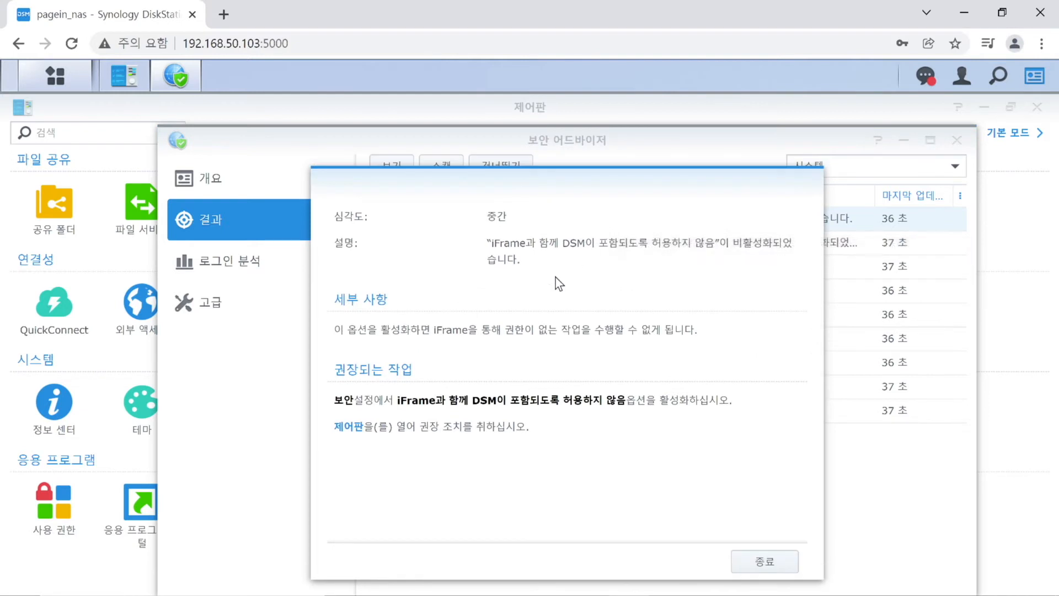
{"action": "left_click", "coordinate": [349, 429]}
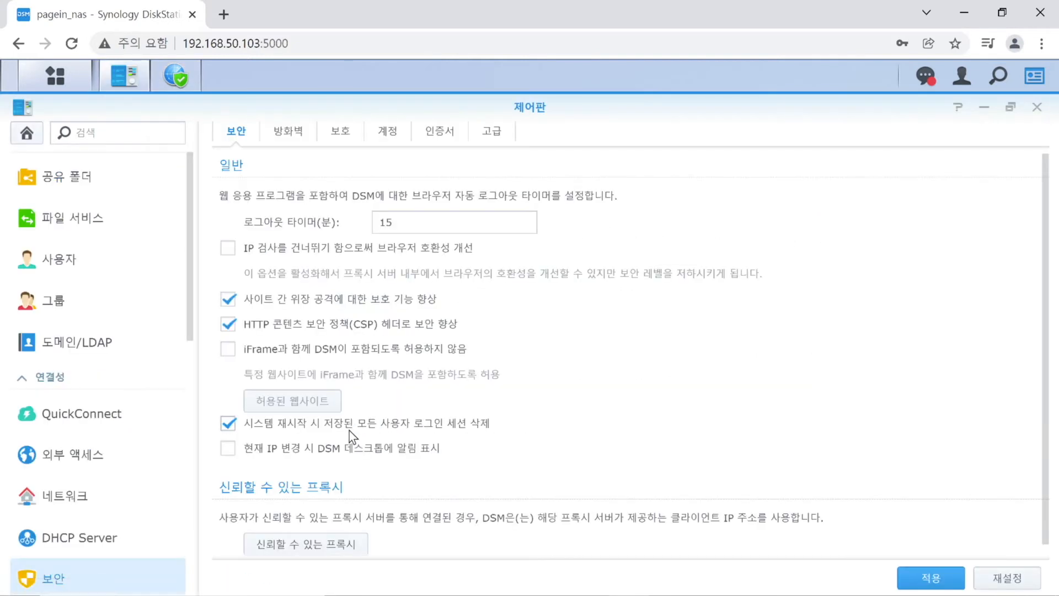
{"action": "left_click", "coordinate": [355, 347]}
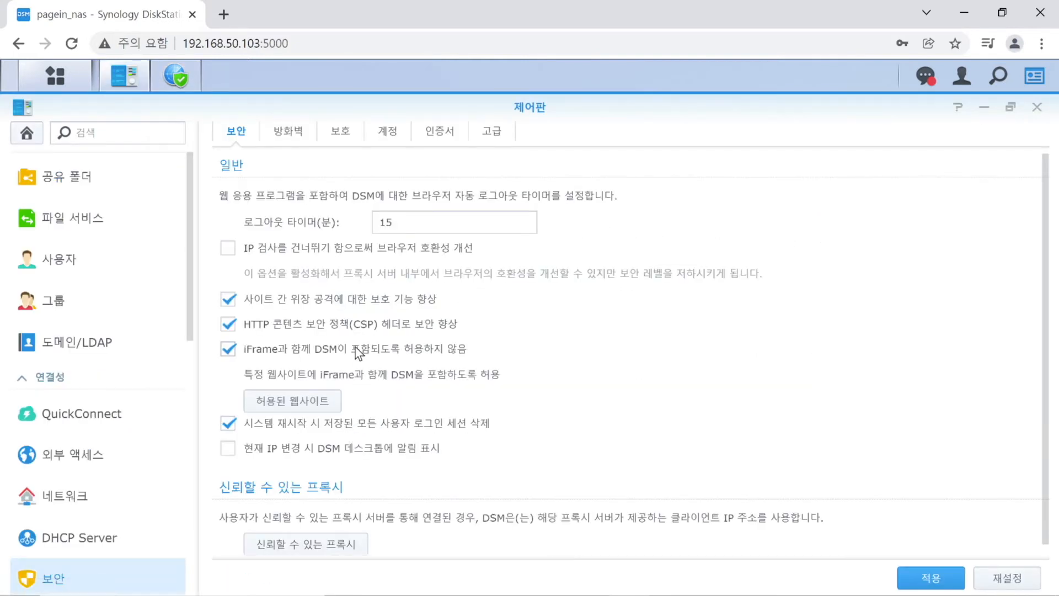
{"action": "left_click", "coordinate": [931, 579]}
{"action": "left_click", "coordinate": [1031, 109]}
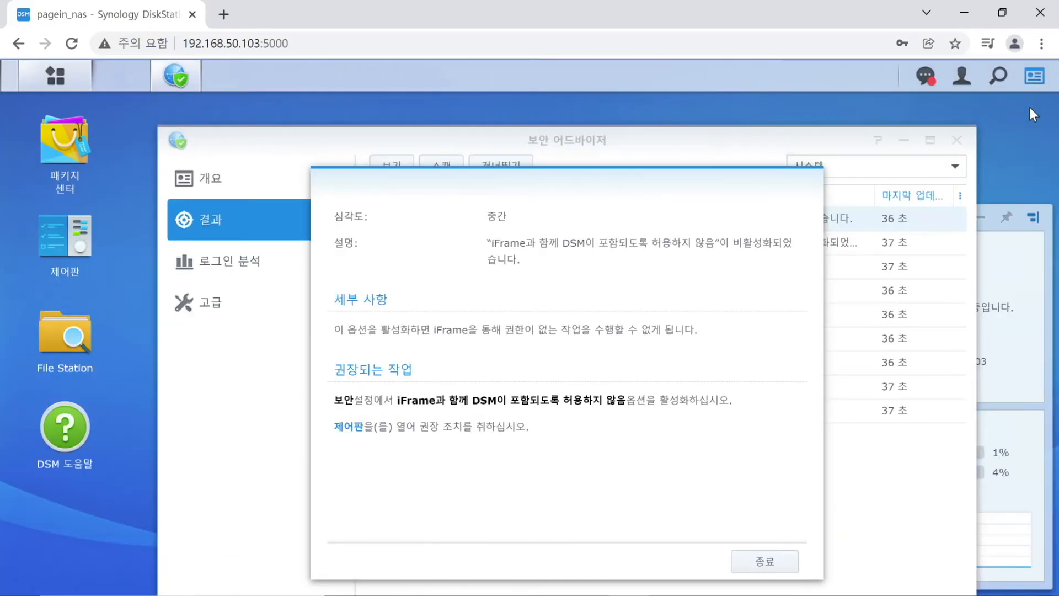
Open the Account category's password strength warning details in Security Advisor.
{"action": "left_click", "coordinate": [764, 561]}
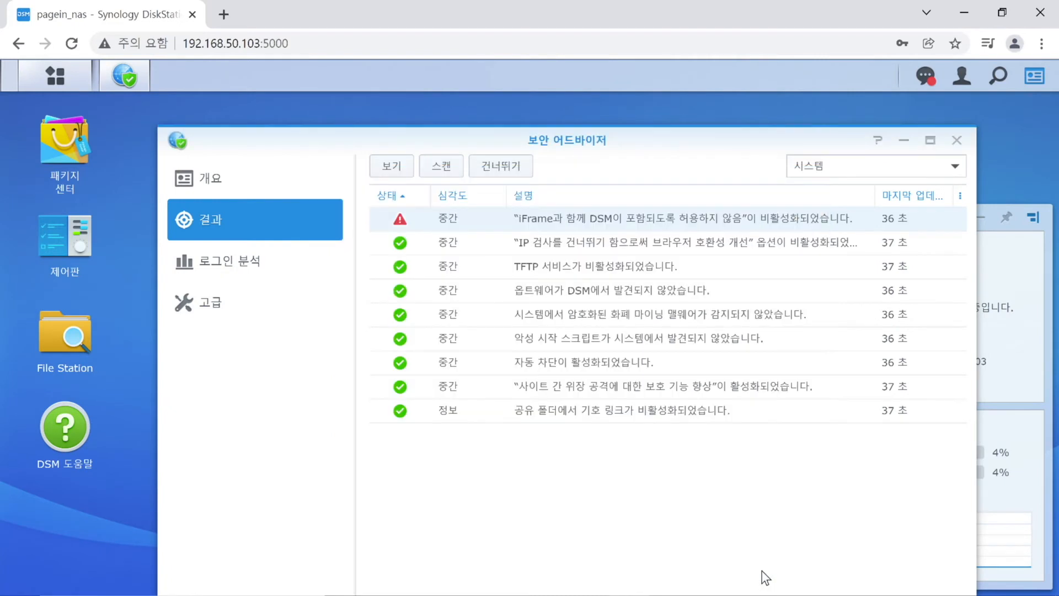
{"action": "left_click", "coordinate": [261, 174]}
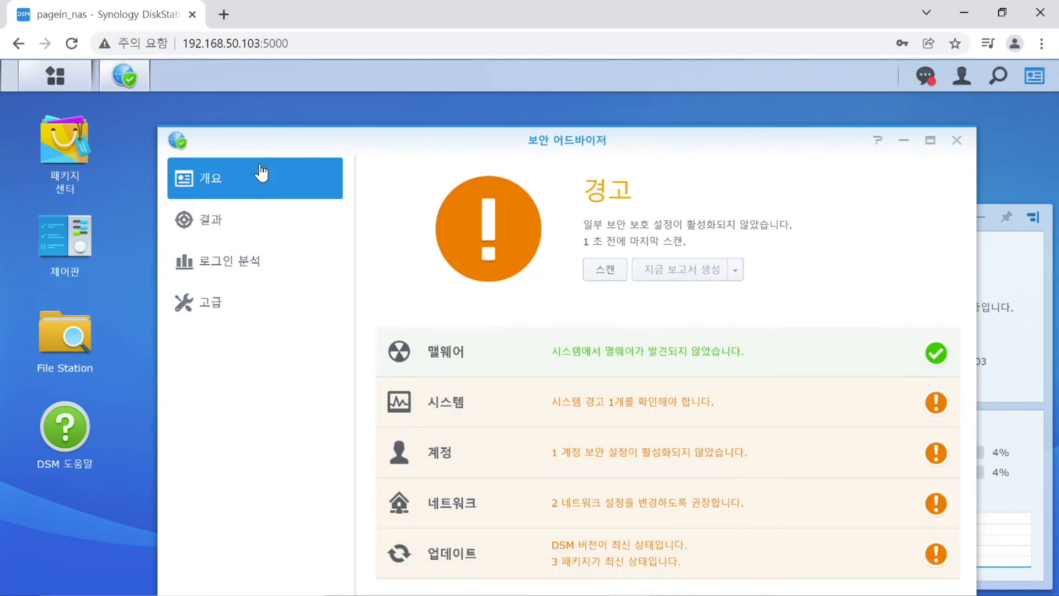
{"action": "left_click", "coordinate": [598, 457]}
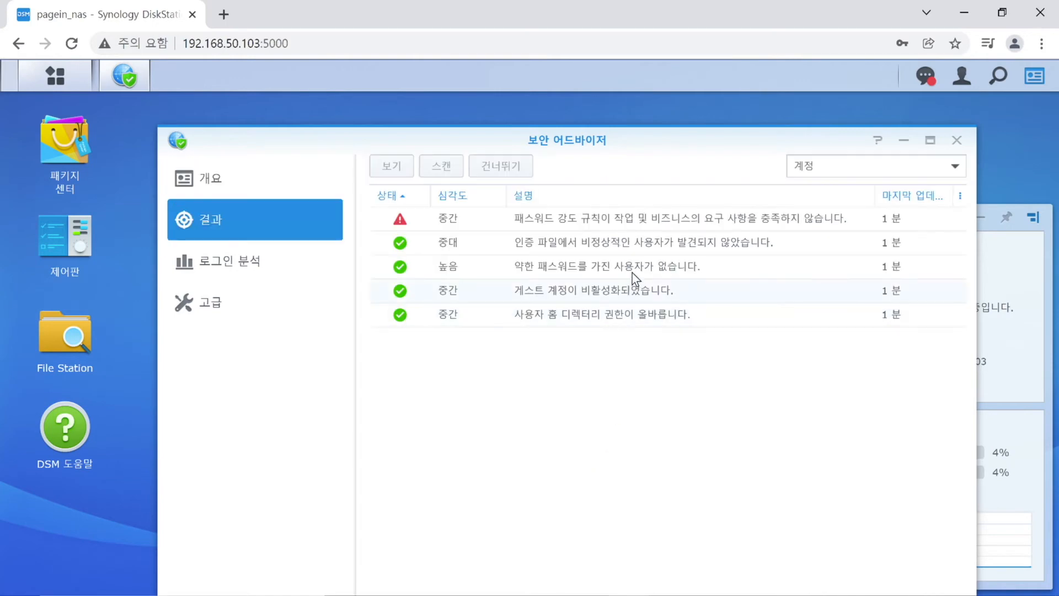
{"action": "double_click", "coordinate": [654, 226]}
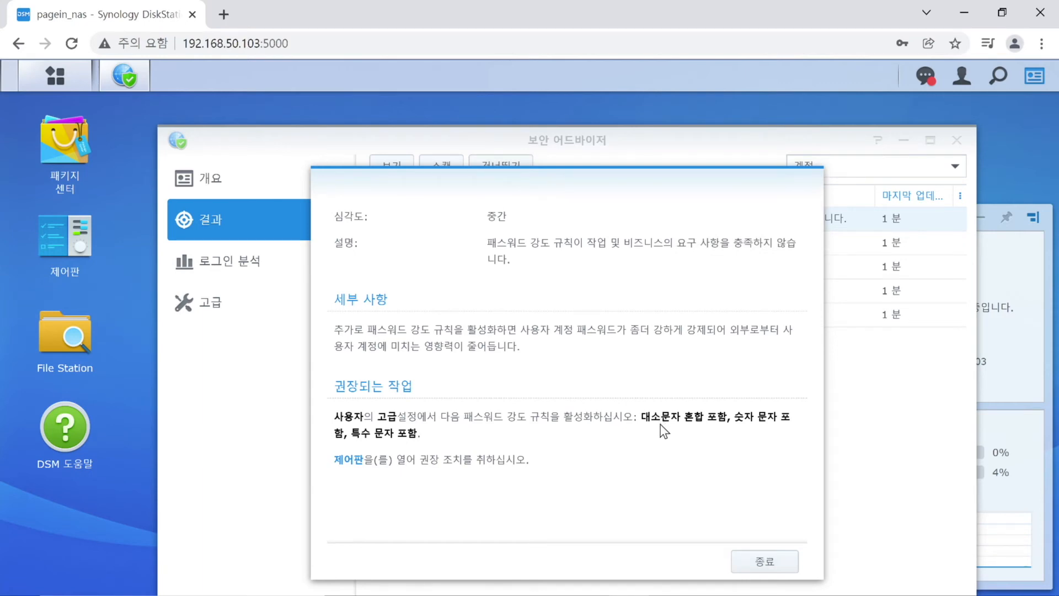
Require mixed case, numbers and special characters in password rules, apply, and list users.
{"action": "left_click", "coordinate": [345, 461]}
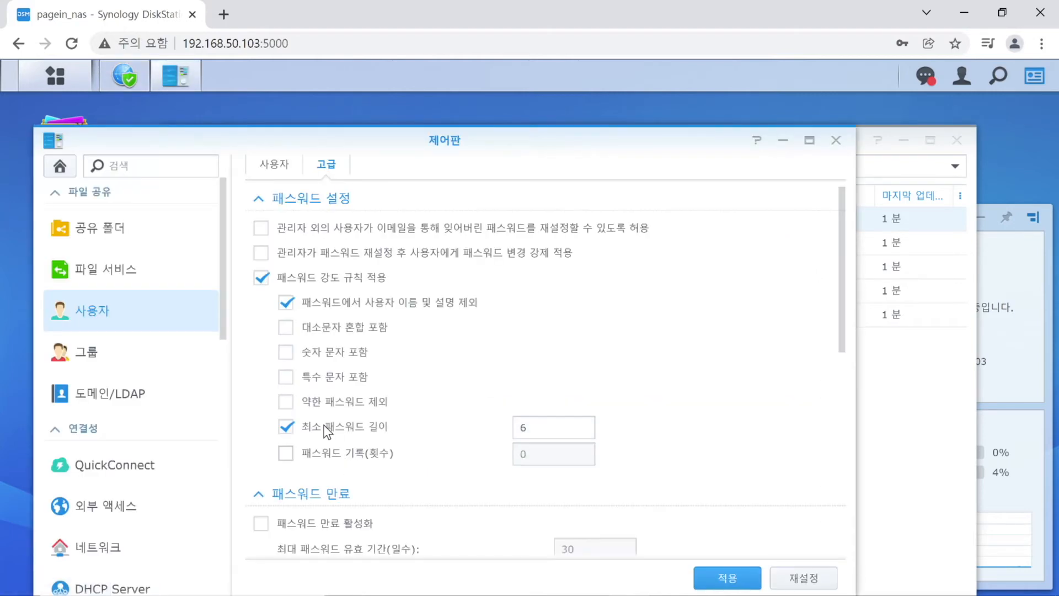
{"action": "left_click", "coordinate": [325, 331]}
{"action": "left_click", "coordinate": [328, 352]}
{"action": "left_click", "coordinate": [324, 378]}
{"action": "left_click", "coordinate": [721, 574]}
{"action": "left_click", "coordinate": [289, 168]}
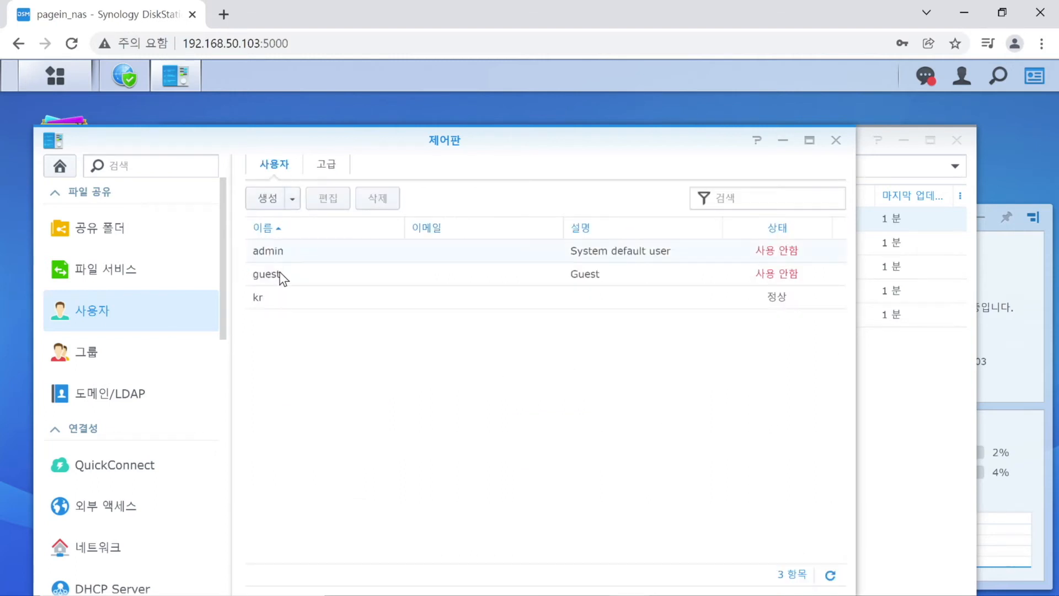
Edit the regular user account and save a new, stronger password with matching confirmation.
{"action": "left_click", "coordinate": [283, 301]}
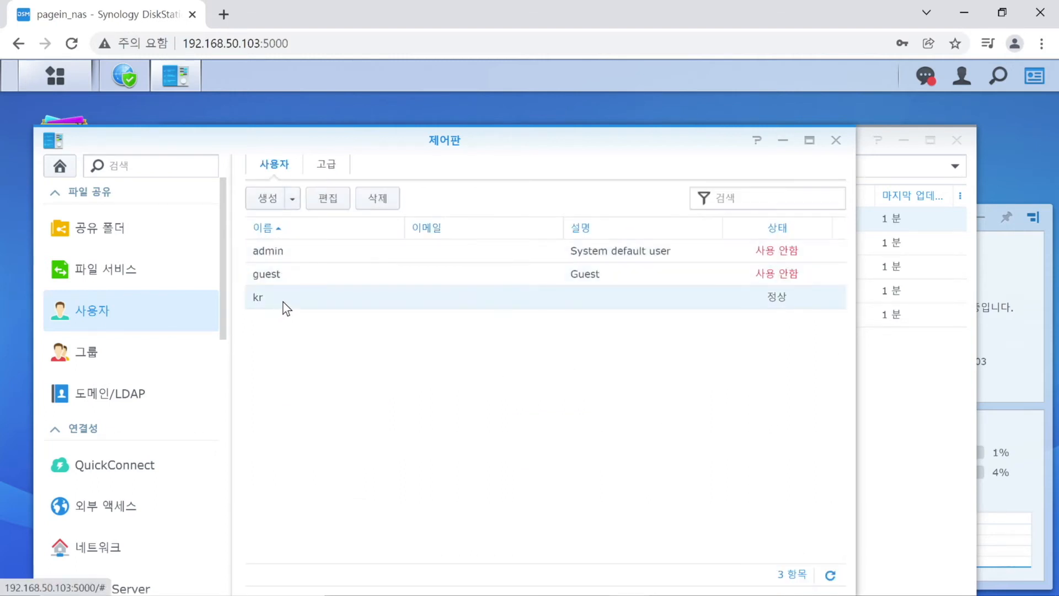
{"action": "left_click", "coordinate": [322, 205]}
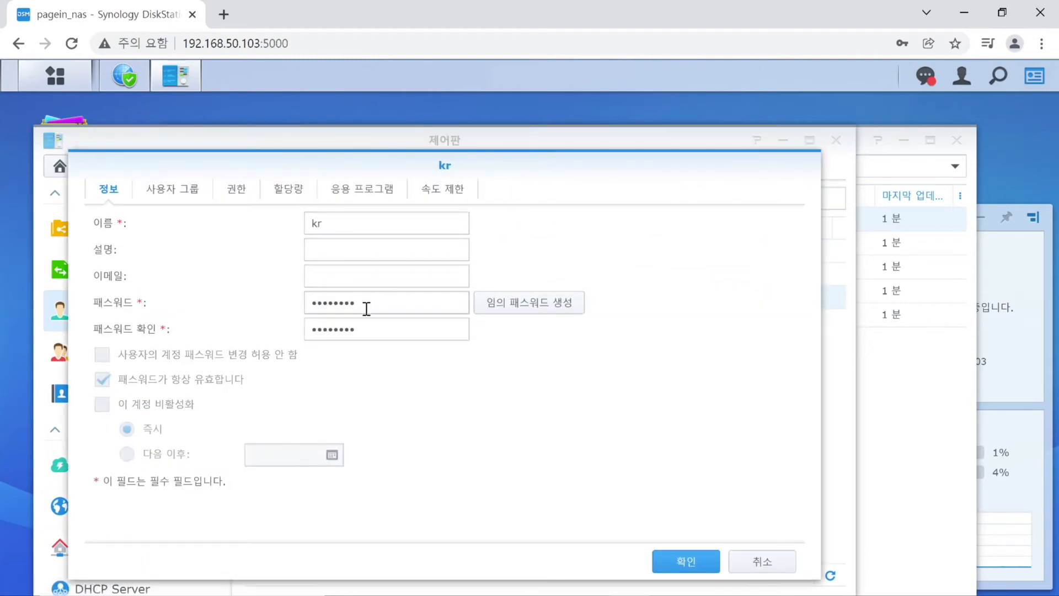
{"action": "left_click_drag", "start_coordinate": [366, 307], "coordinate": [288, 296]}
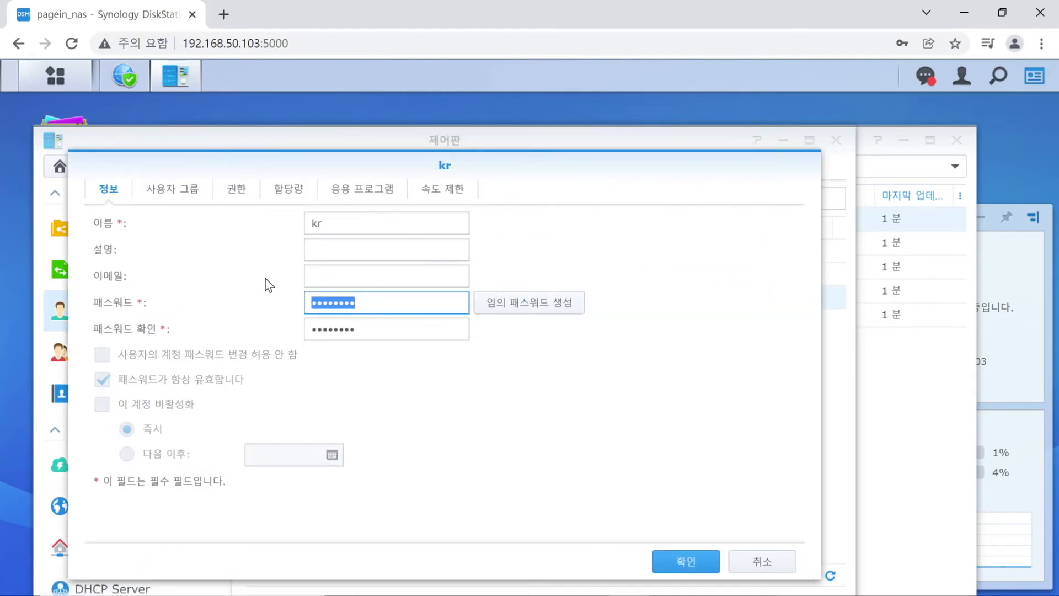
{"action": "type", "text": "1234"}
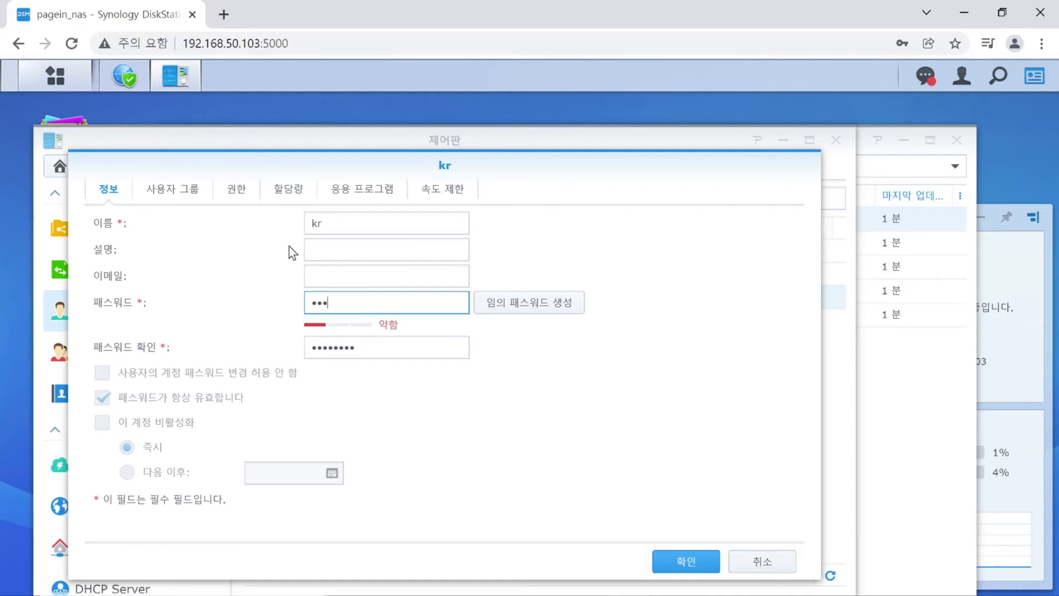
{"action": "type", "text": "56789•••"}
{"action": "left_click", "coordinate": [382, 356]}
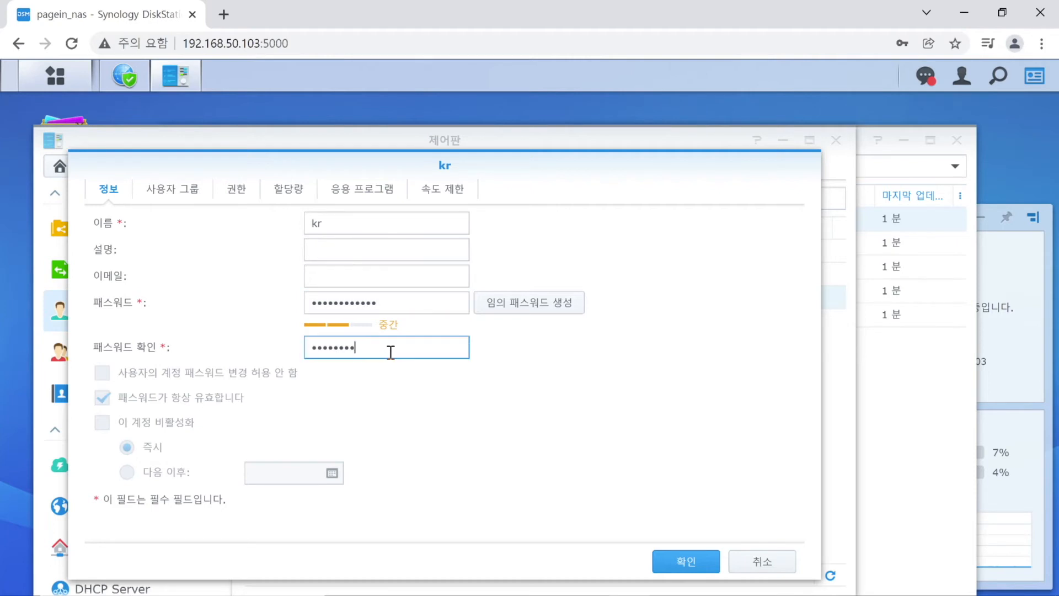
{"action": "left_click_drag", "start_coordinate": [390, 350], "coordinate": [247, 326]}
{"action": "type", "text": "1234567890123"}
{"action": "left_click", "coordinate": [682, 558]}
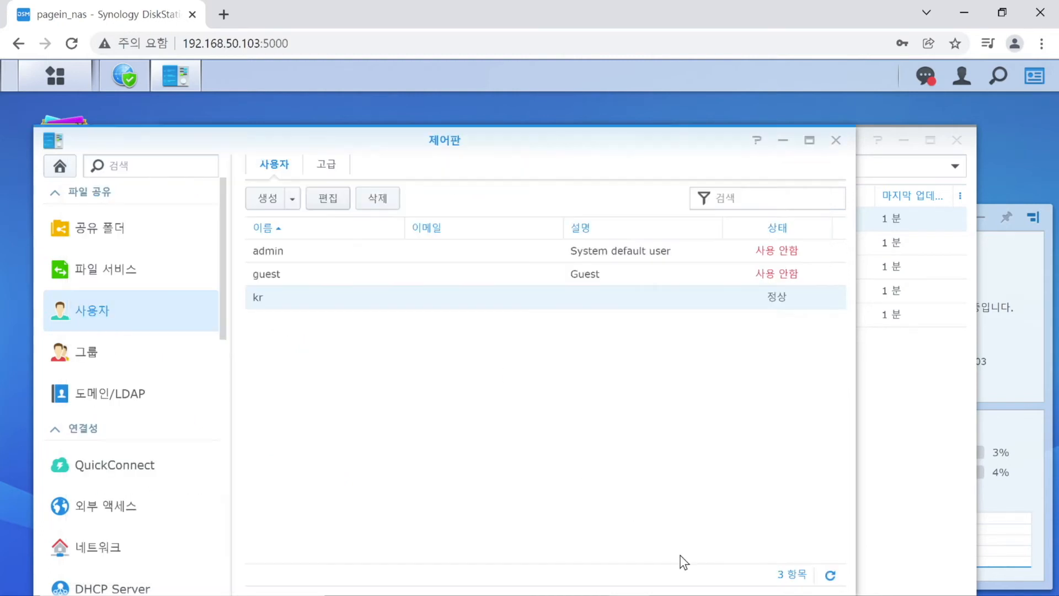
{"action": "left_click", "coordinate": [941, 435]}
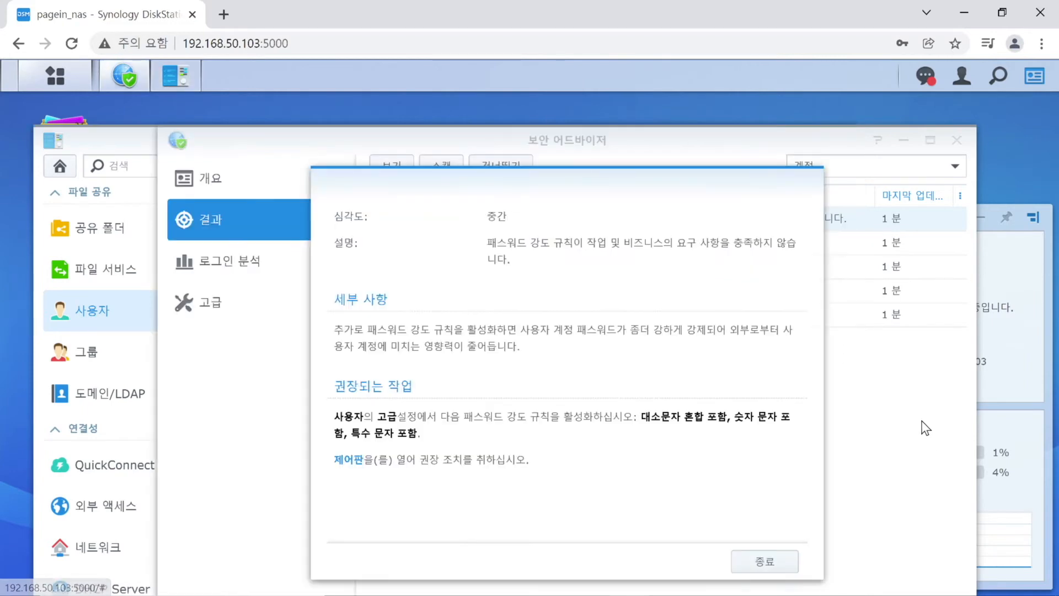
List the Network findings and open details of the disabled HTTP-to-HTTPS redirect warning.
{"action": "left_click", "coordinate": [784, 561]}
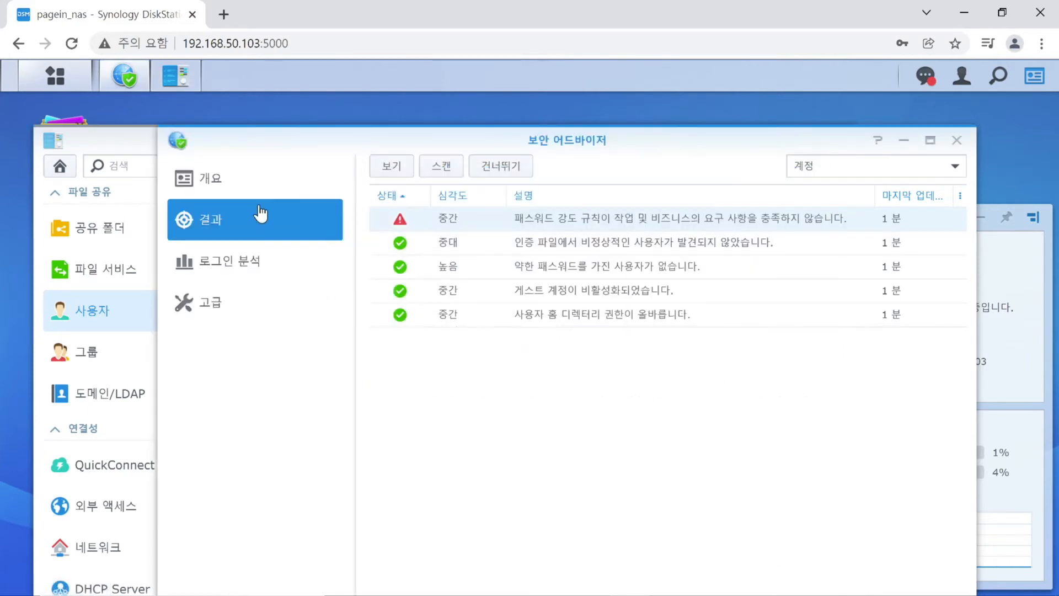
{"action": "left_click", "coordinate": [179, 177]}
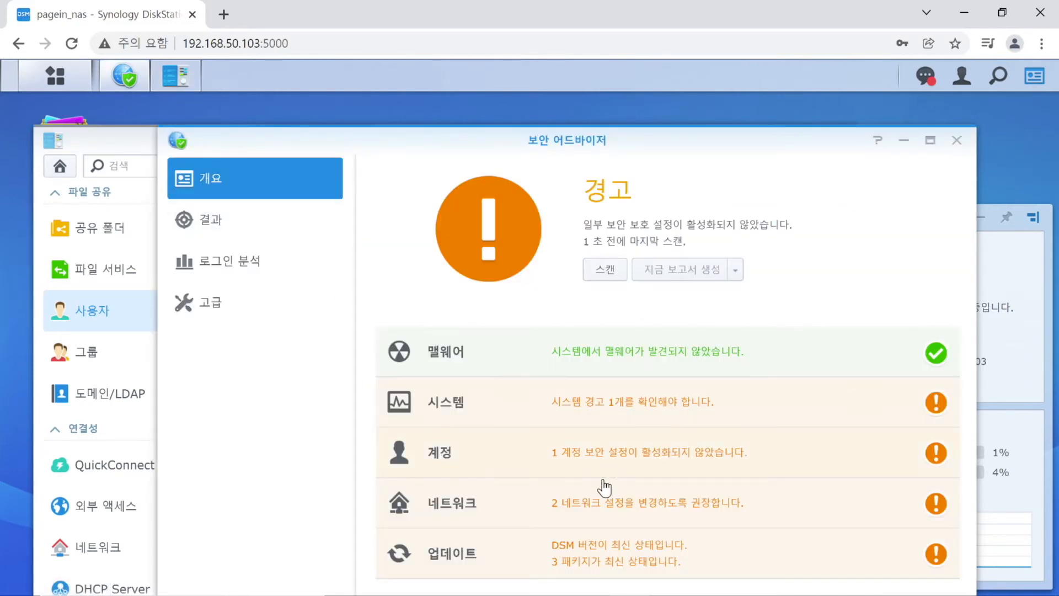
{"action": "left_click", "coordinate": [612, 502]}
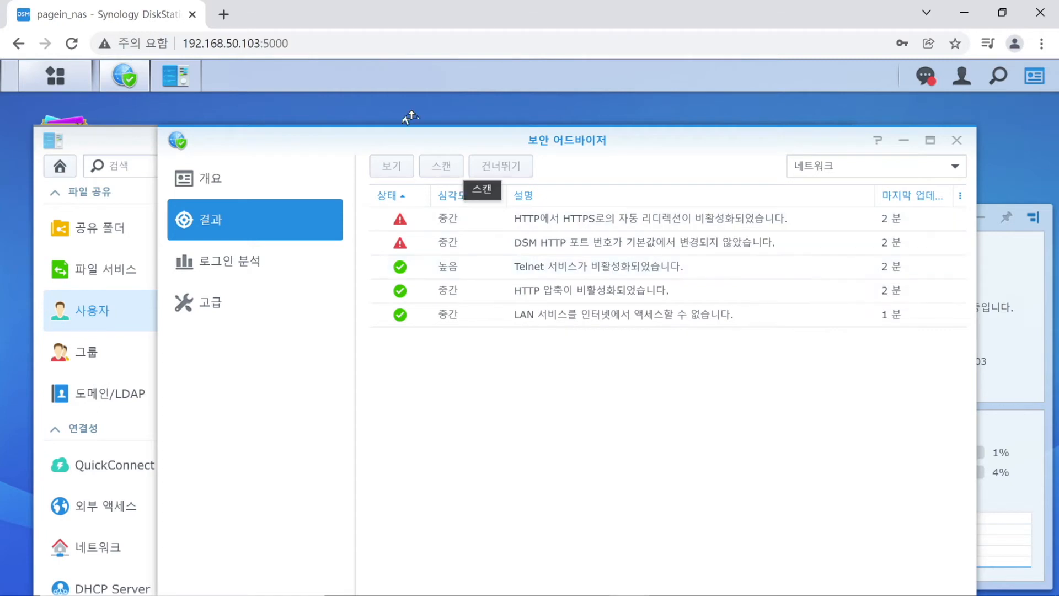
{"action": "left_click", "coordinate": [323, 43]}
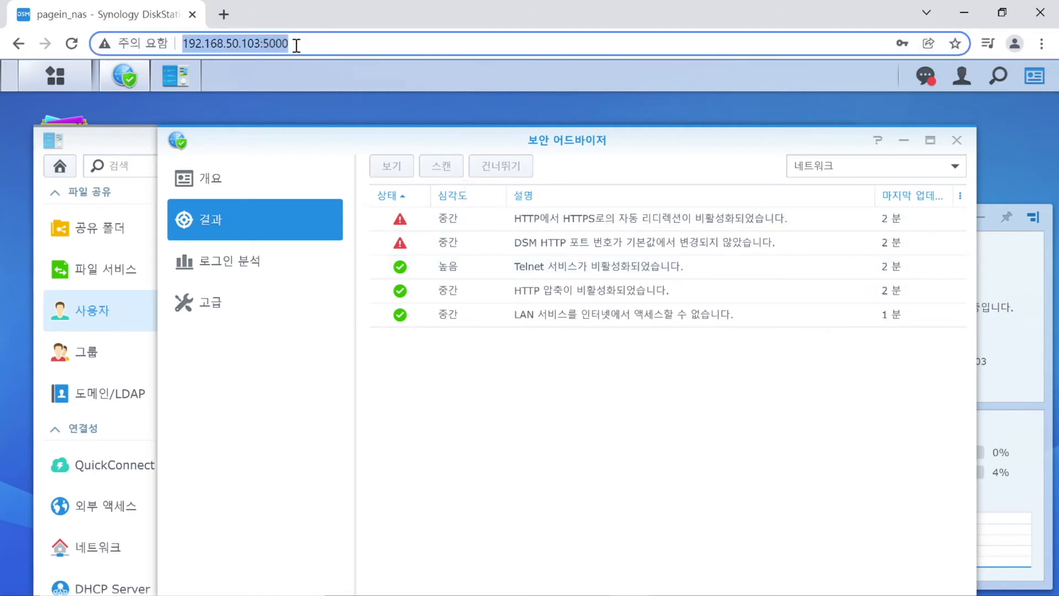
{"action": "key", "text": "Home"}
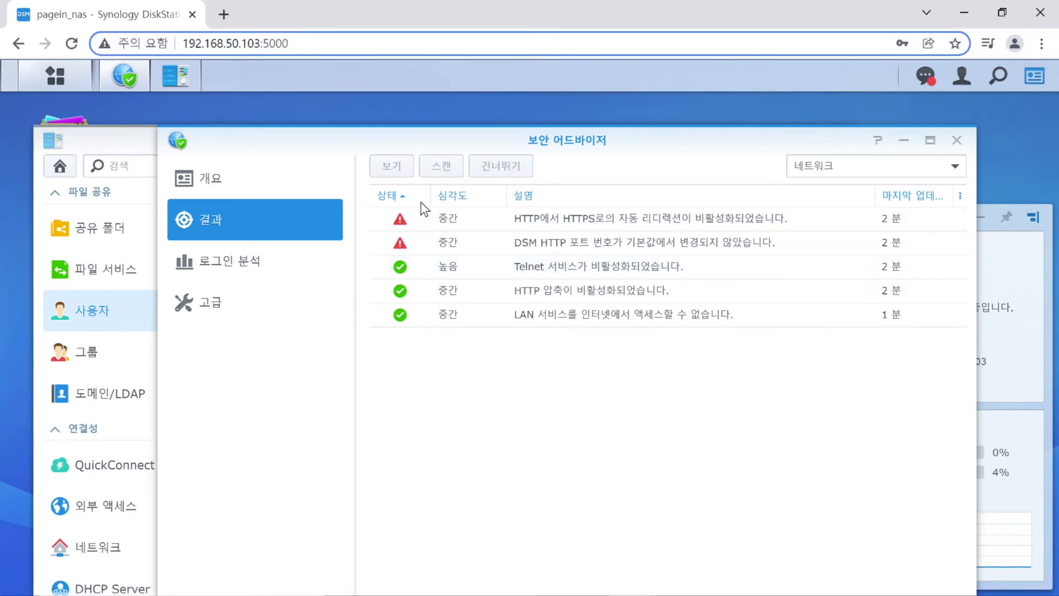
{"action": "left_click", "coordinate": [658, 228]}
{"action": "double_click", "coordinate": [658, 228]}
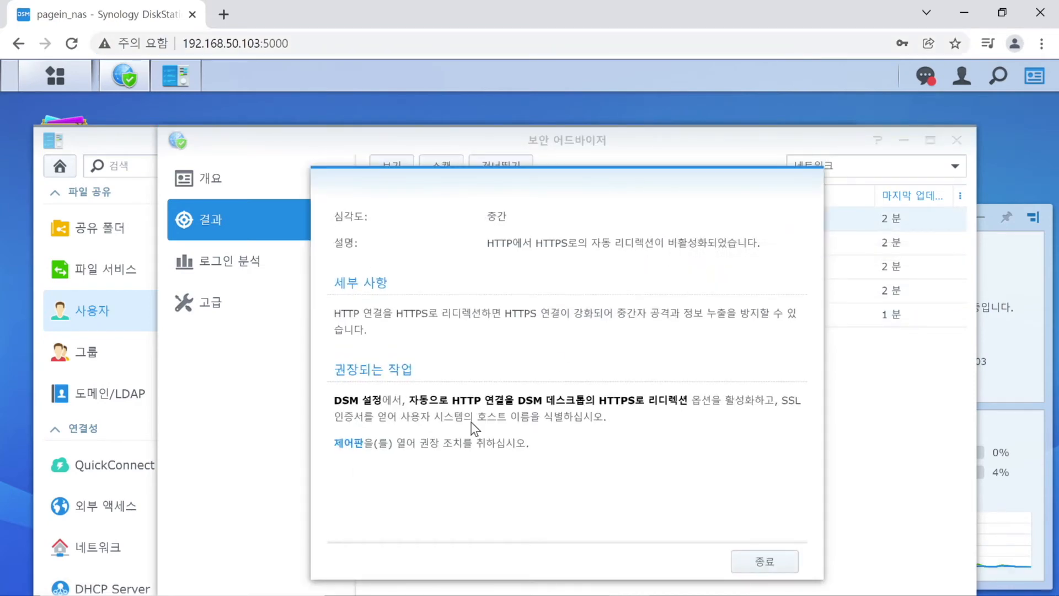
Set the DSM HTTP port to 25000 and HTTPS port to 25001, and apply.
{"action": "left_click", "coordinate": [345, 444]}
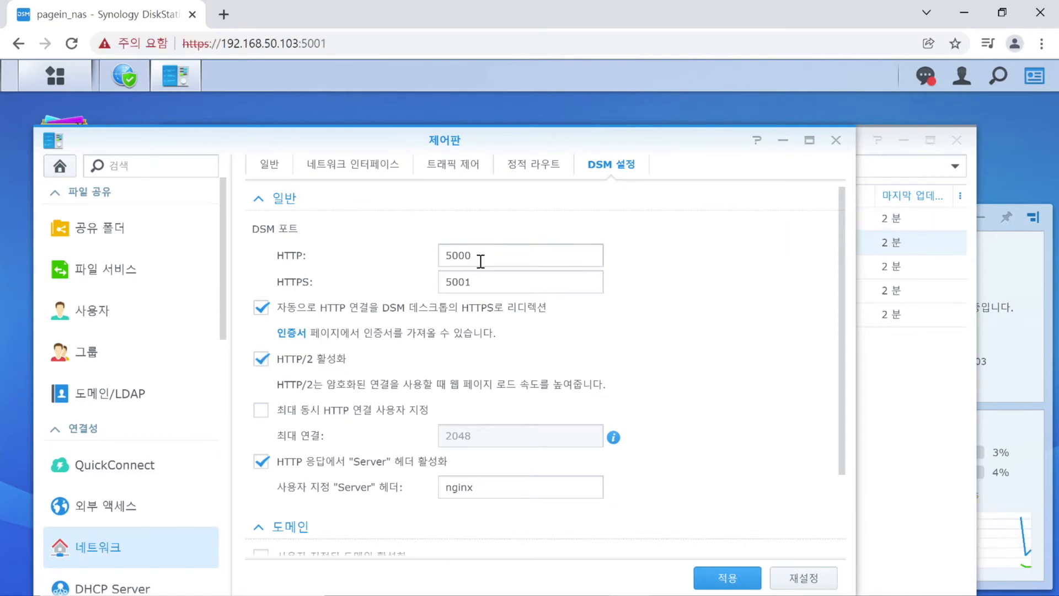
{"action": "left_click", "coordinate": [445, 254]}
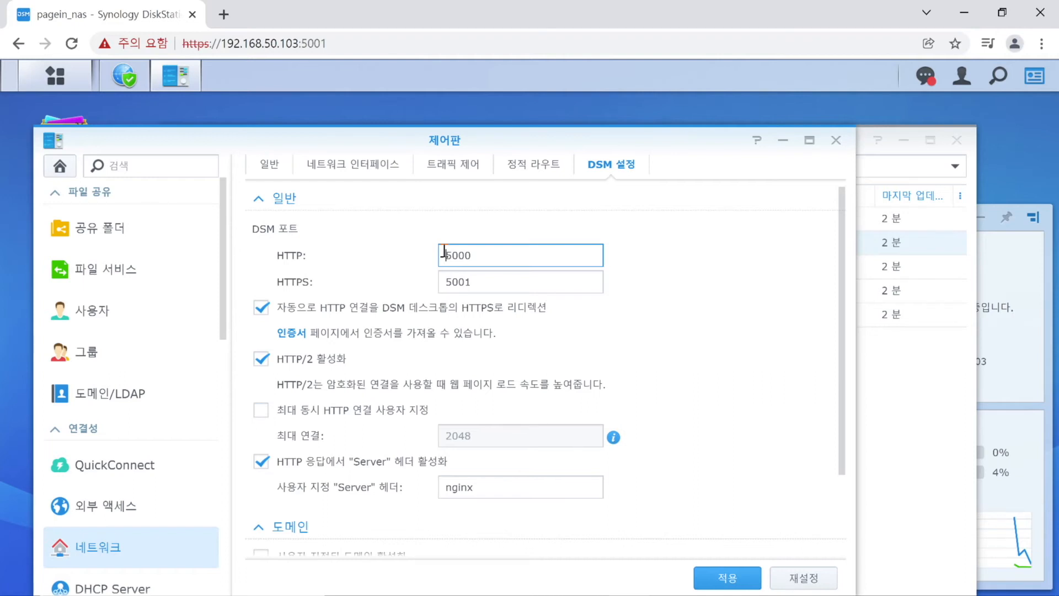
{"action": "type", "text": "2"}
{"action": "left_click", "coordinate": [446, 280]}
{"action": "type", "text": "2"}
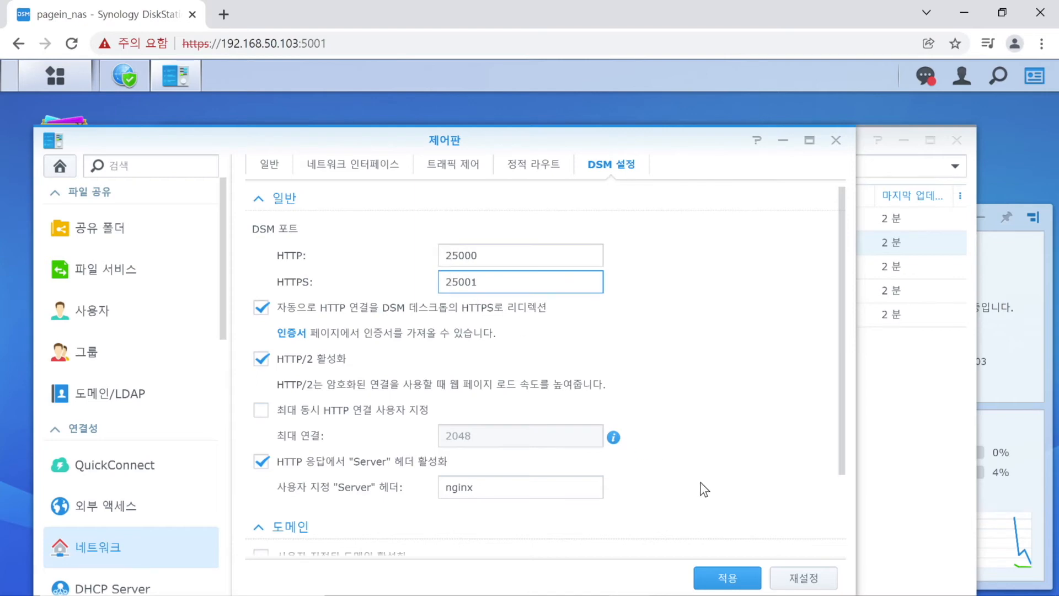
{"action": "left_click", "coordinate": [734, 583]}
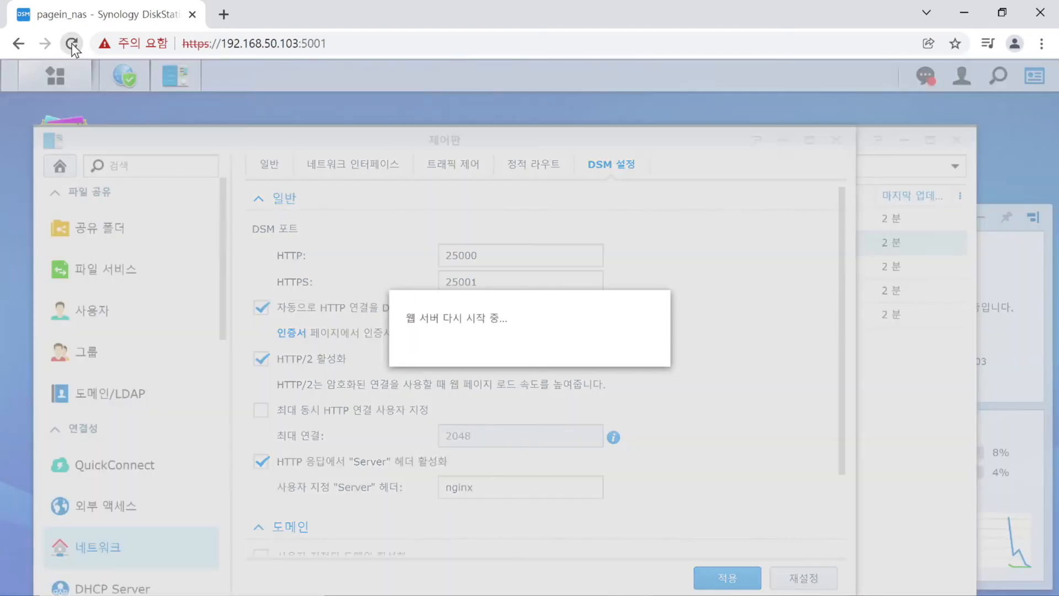
Reload DSM by changing the browser address port to 25001.
{"action": "left_click", "coordinate": [331, 42]}
{"action": "left_click", "coordinate": [309, 43]}
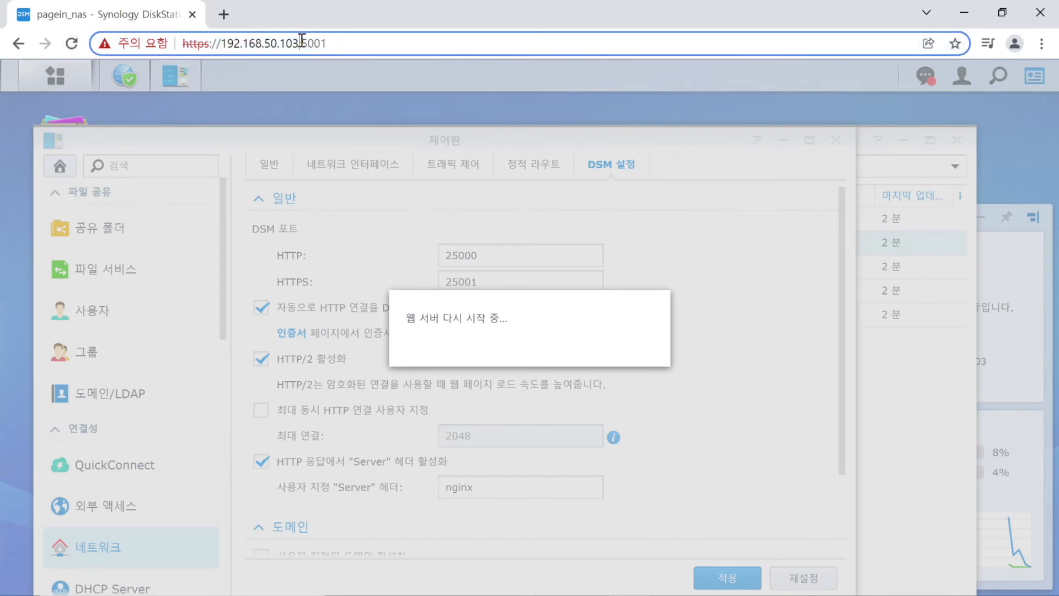
{"action": "type", "text": "2"}
{"action": "key", "text": "BackSpace"}
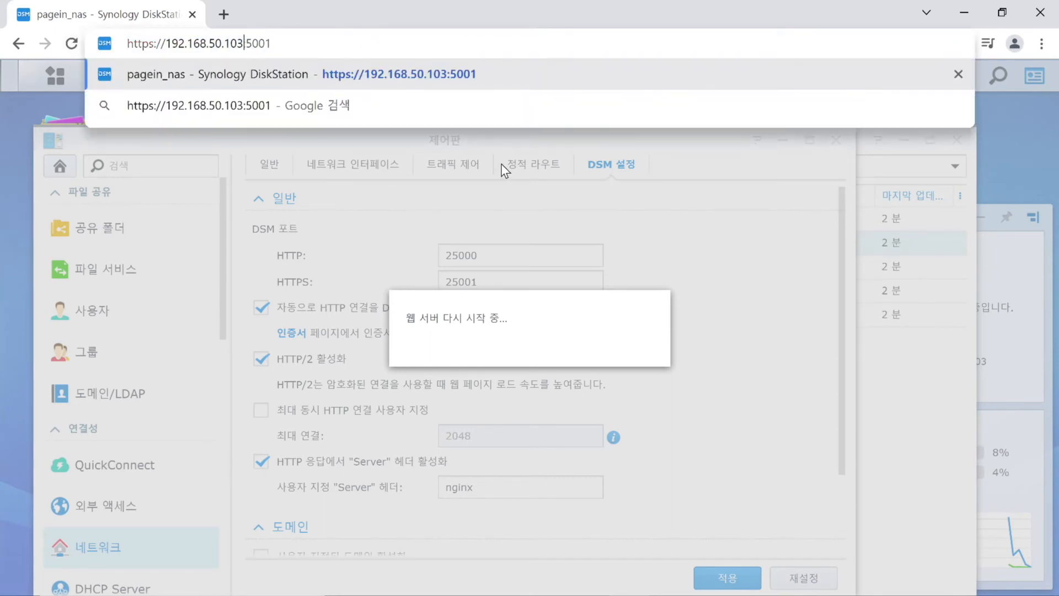
{"action": "key", "text": "Right"}
{"action": "type", "text": "2"}
{"action": "key", "text": "Return"}
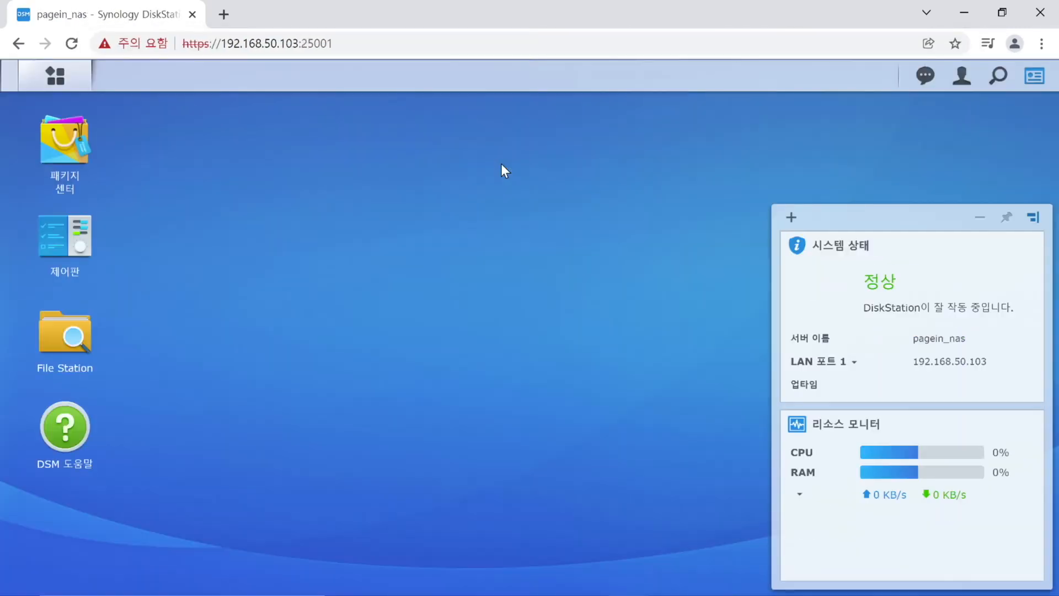
Launch Security Advisor, open the outdated-packages update finding, and follow its link to Package Center.
{"action": "left_click", "coordinate": [60, 85]}
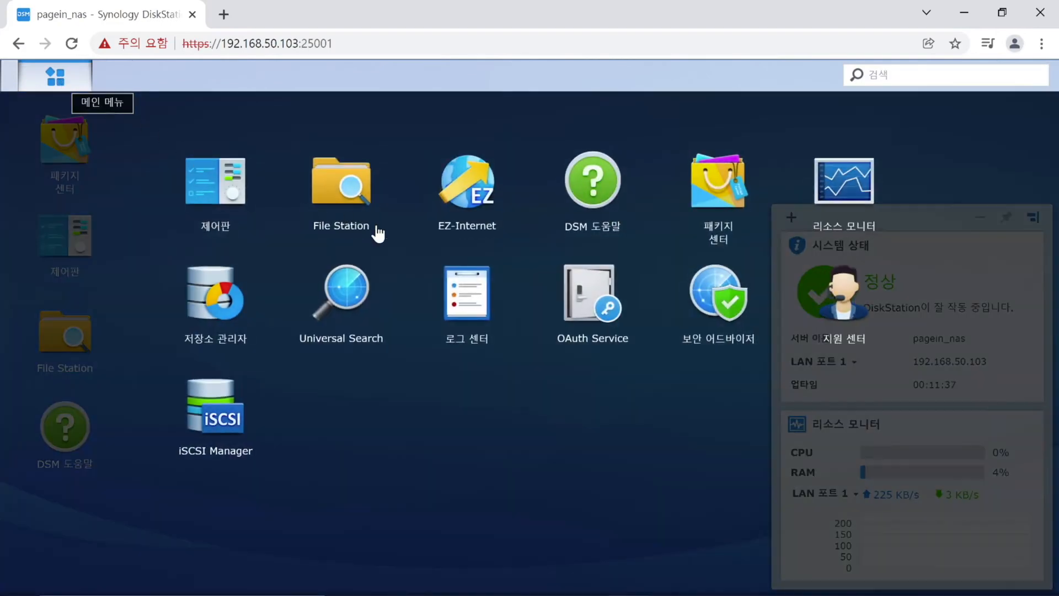
{"action": "left_click", "coordinate": [696, 305]}
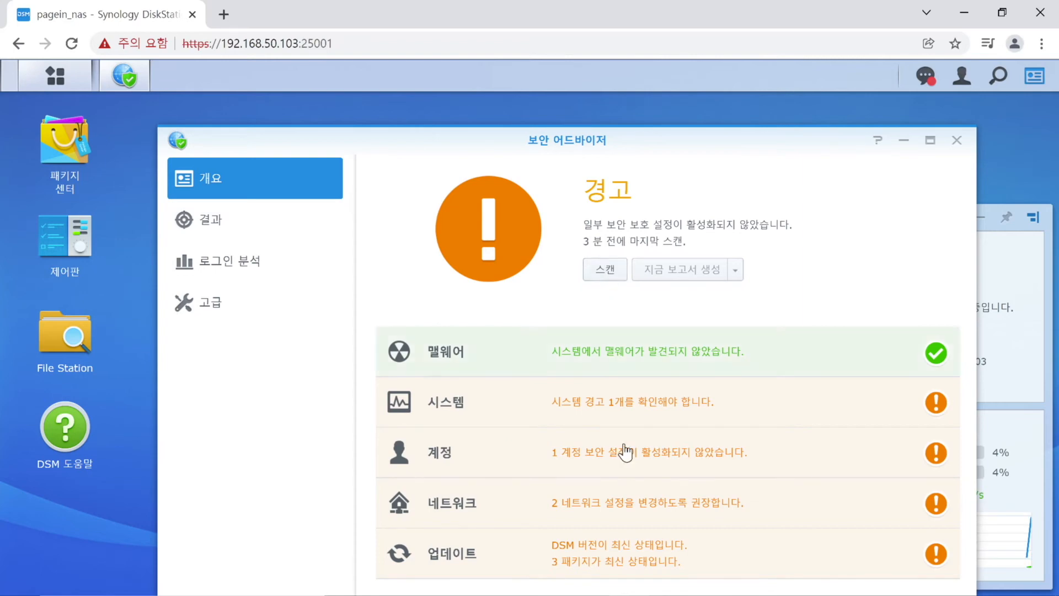
{"action": "left_click", "coordinate": [628, 556]}
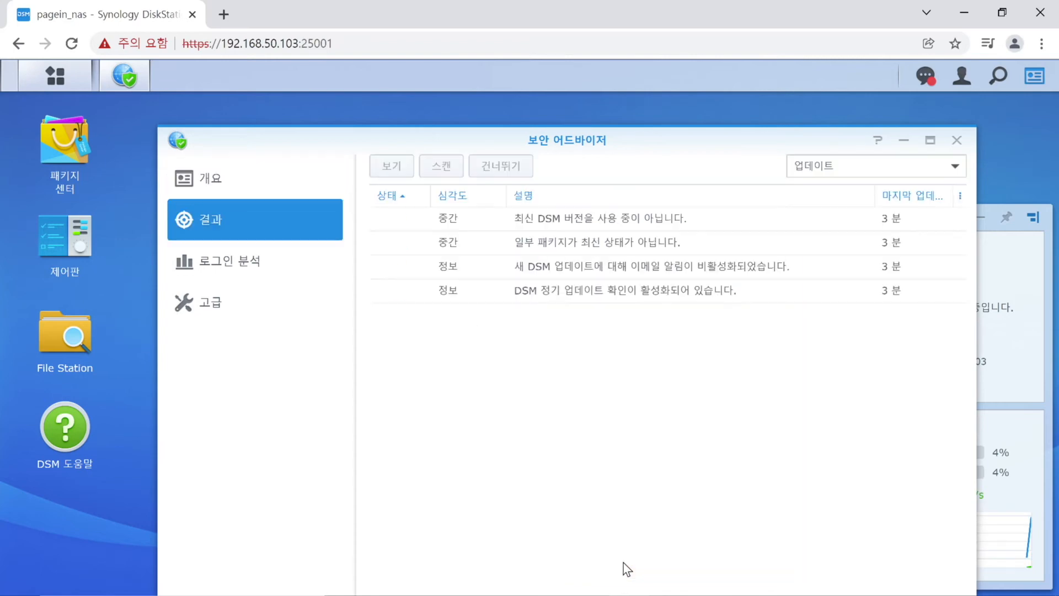
{"action": "left_click", "coordinate": [625, 224]}
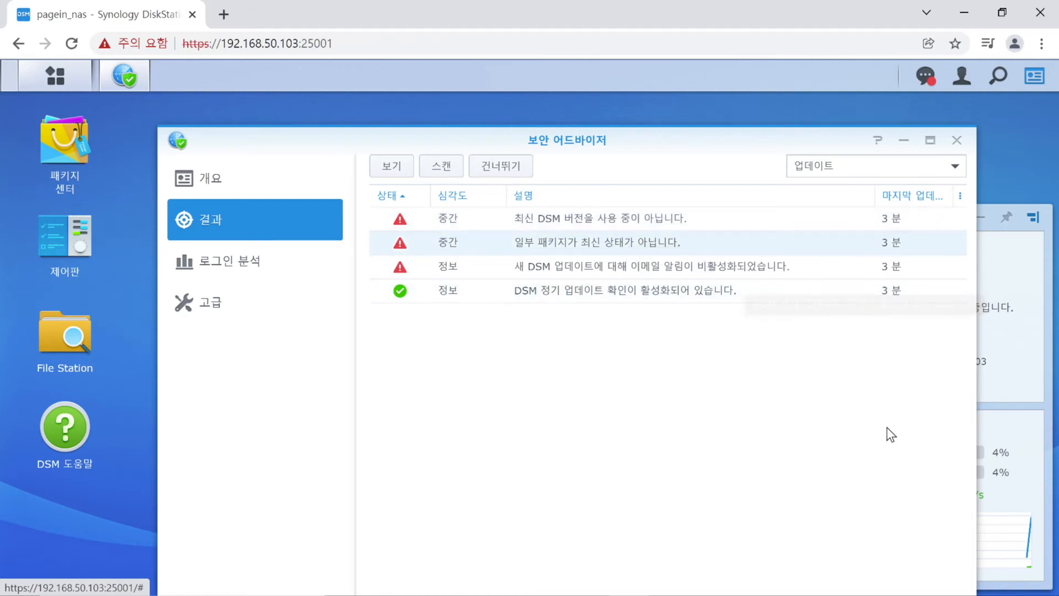
{"action": "left_click", "coordinate": [638, 246]}
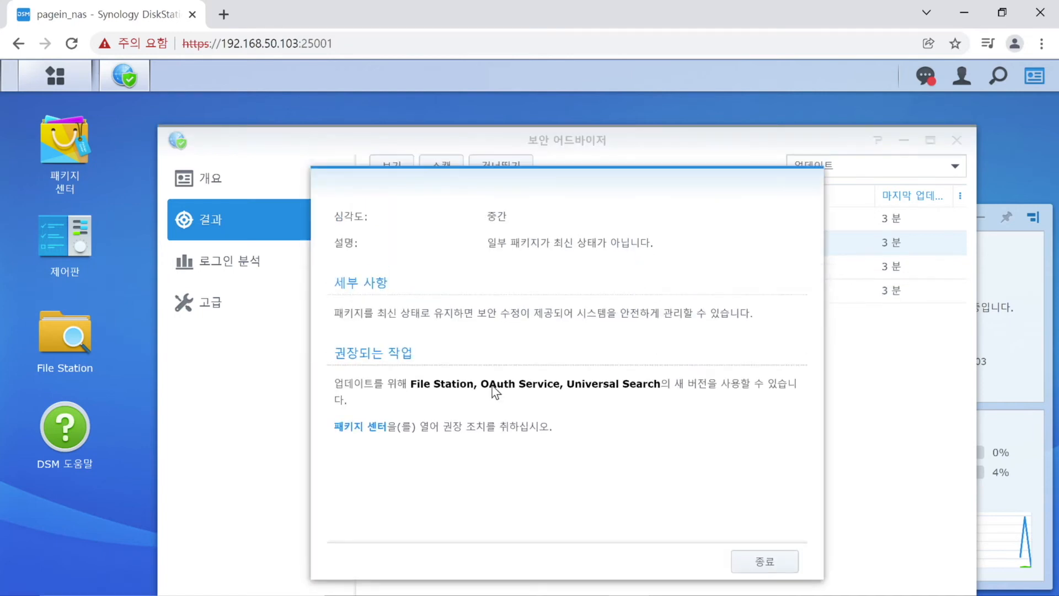
{"action": "left_click", "coordinate": [361, 427]}
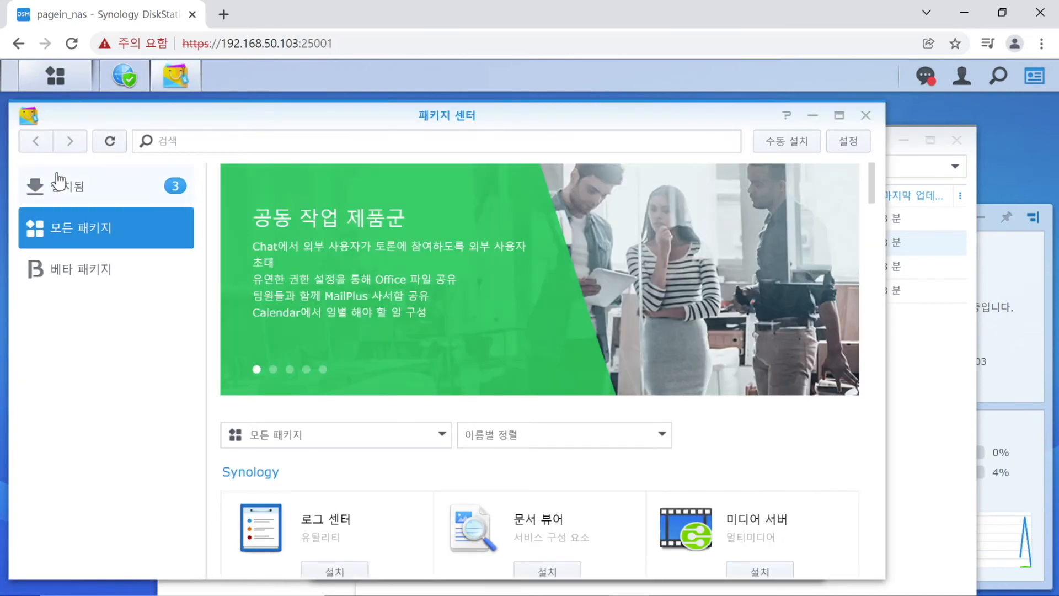
Update all three outdated packages, make 볼륨 1 the default volume, and close Package Center.
{"action": "left_click", "coordinate": [71, 183]}
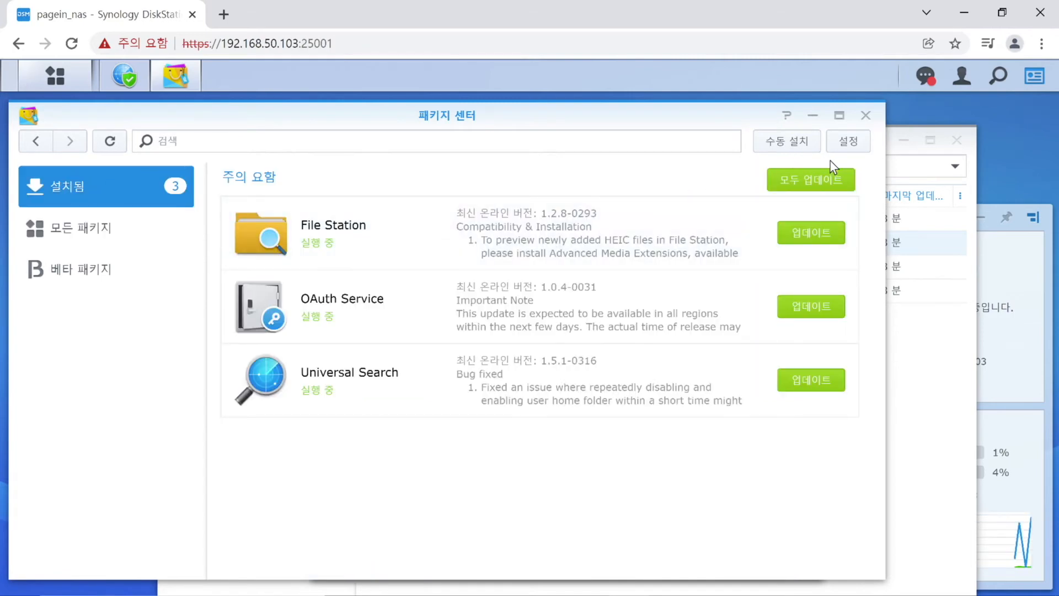
{"action": "left_click", "coordinate": [830, 187]}
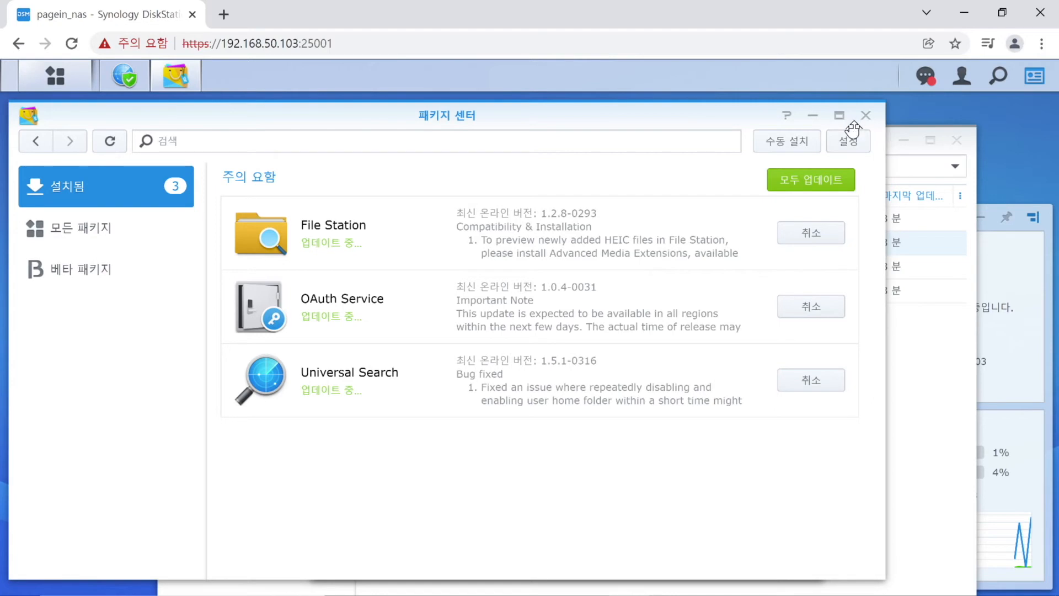
{"action": "left_click", "coordinate": [855, 143]}
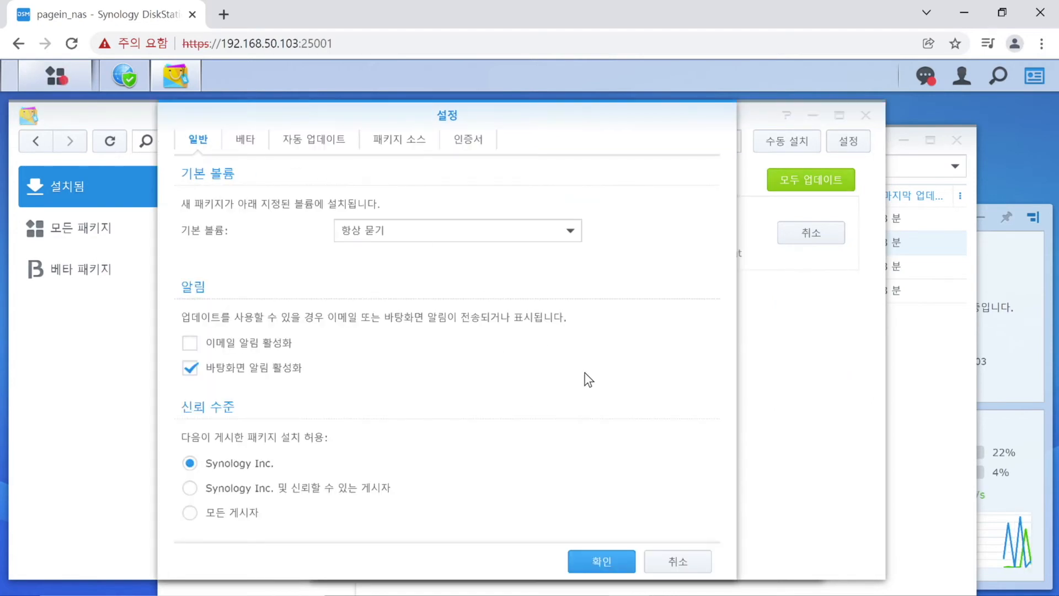
{"action": "left_click", "coordinate": [530, 232]}
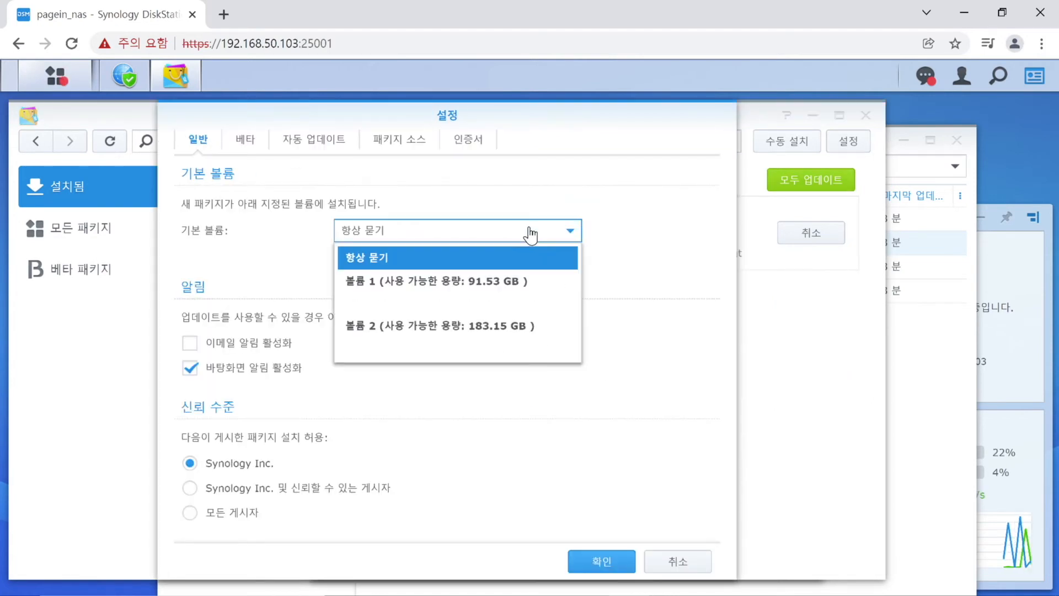
{"action": "left_click", "coordinate": [504, 296]}
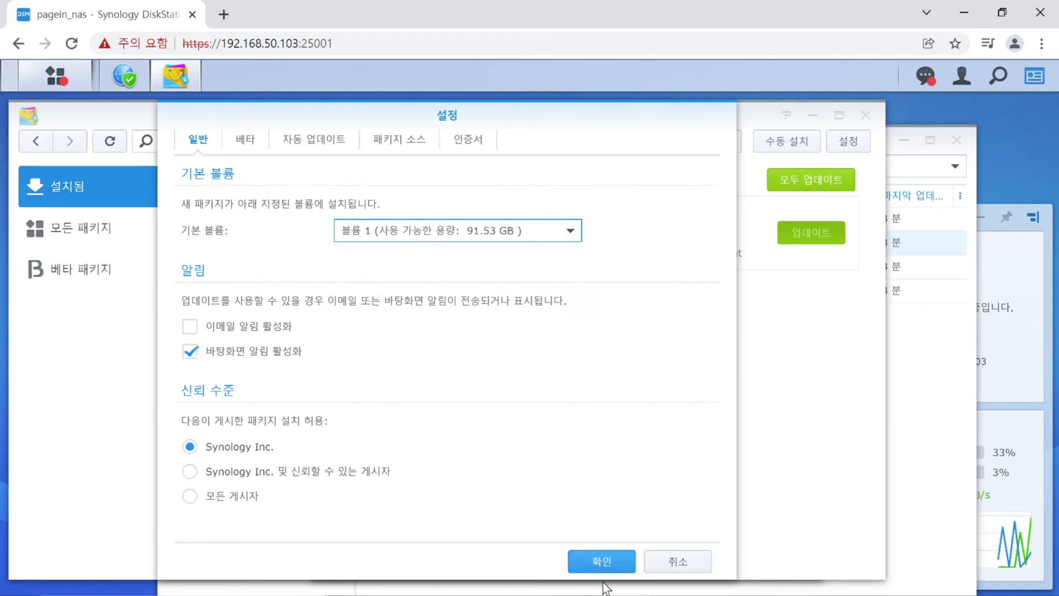
{"action": "left_click", "coordinate": [619, 564]}
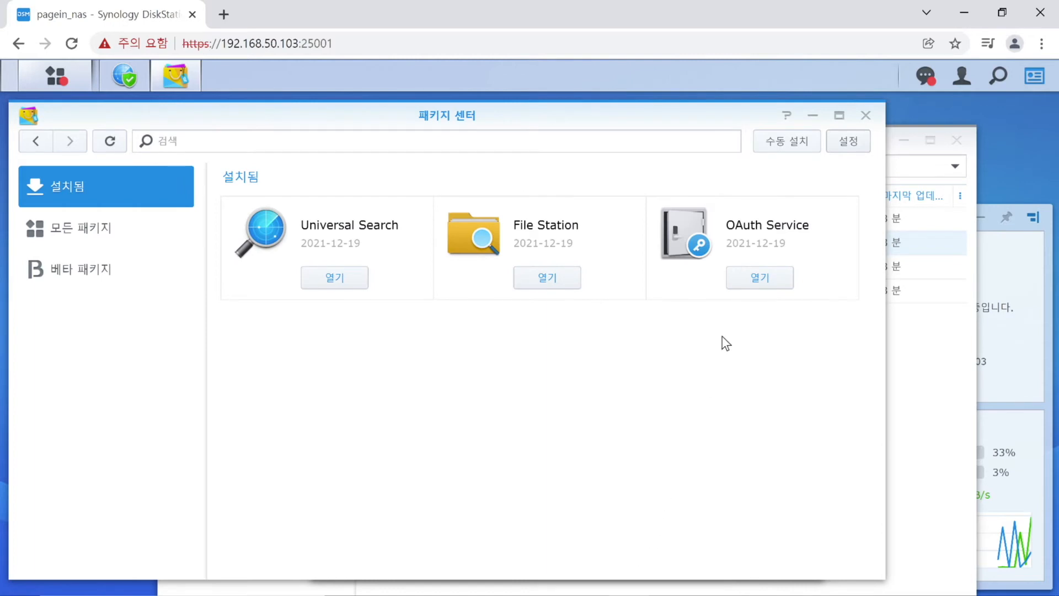
{"action": "left_click_drag", "start_coordinate": [868, 115], "coordinate": [873, 110]}
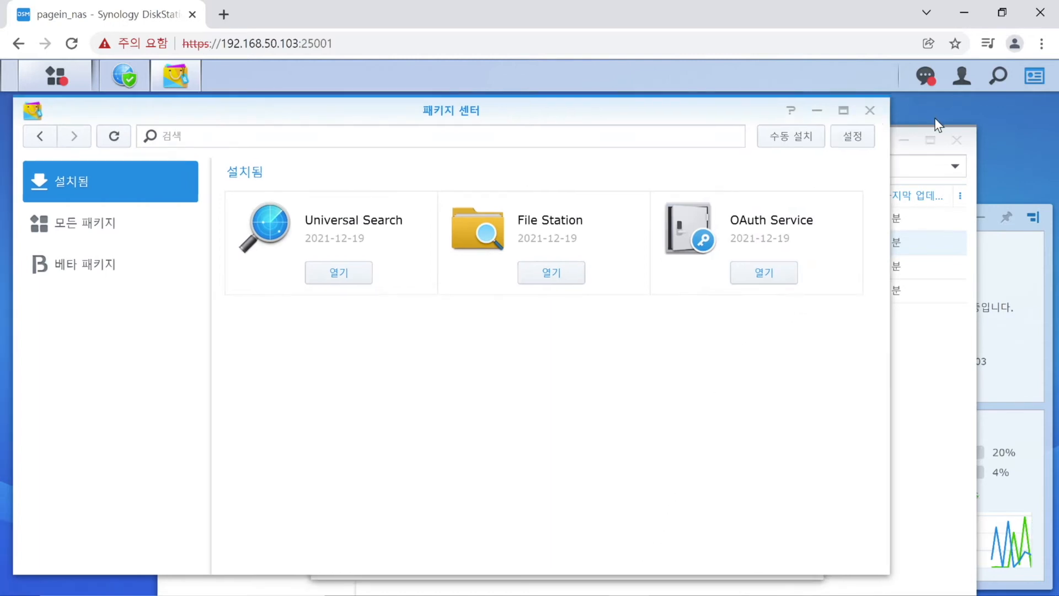
{"action": "left_click", "coordinate": [870, 113]}
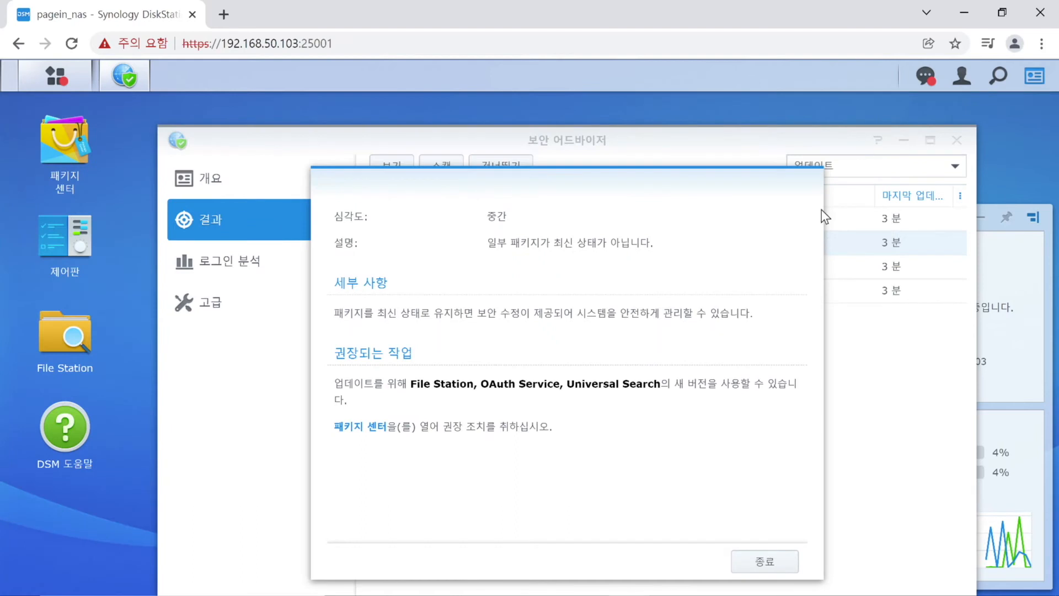
Rescan from Overview, review the refreshed update findings, and close Security Advisor.
{"action": "left_click", "coordinate": [765, 561]}
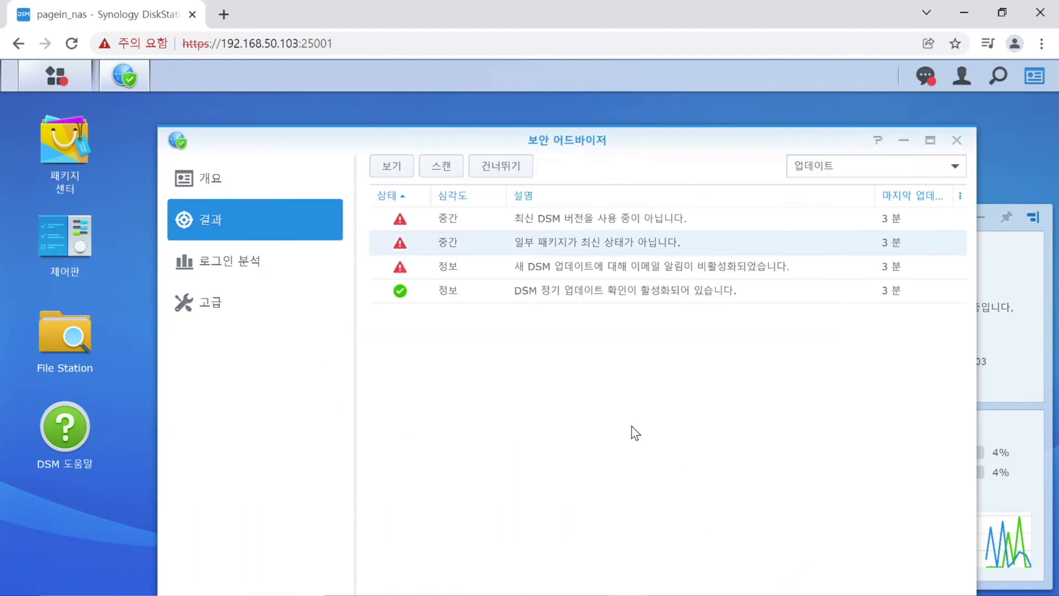
{"action": "left_click", "coordinate": [237, 180]}
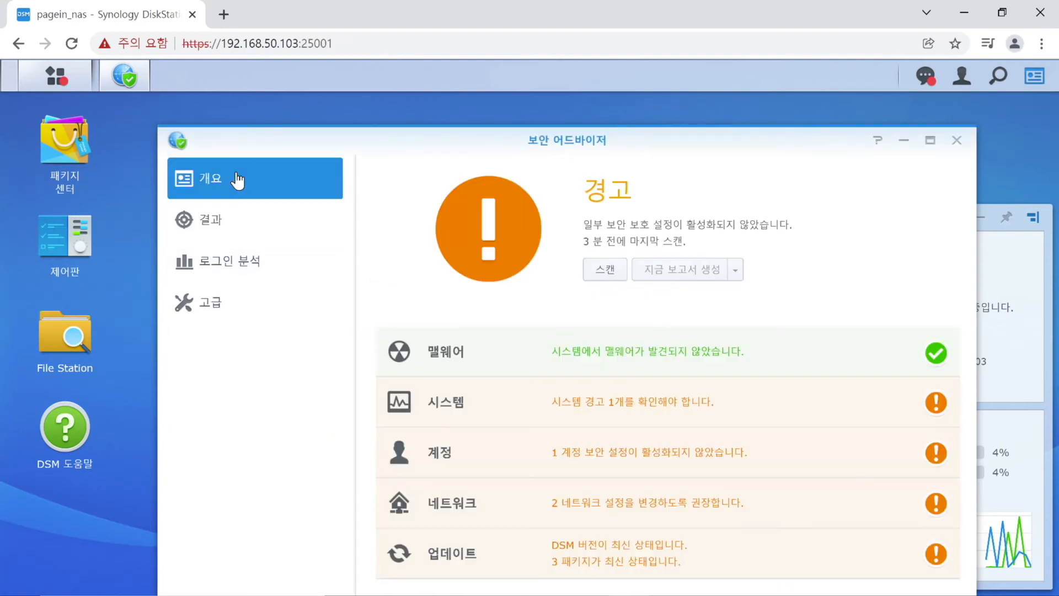
{"action": "left_click", "coordinate": [609, 276]}
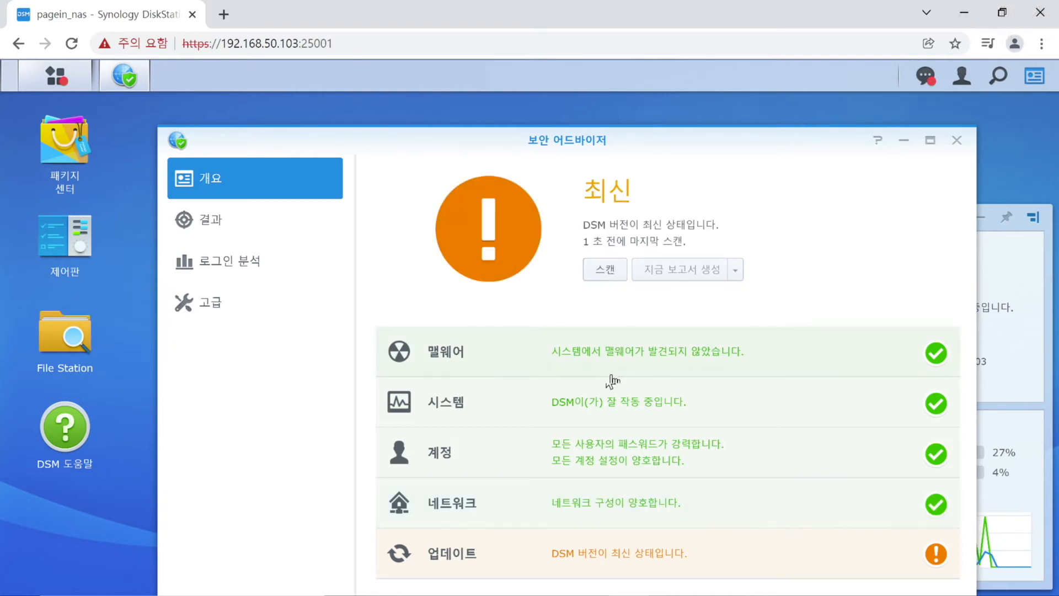
{"action": "left_click", "coordinate": [670, 569]}
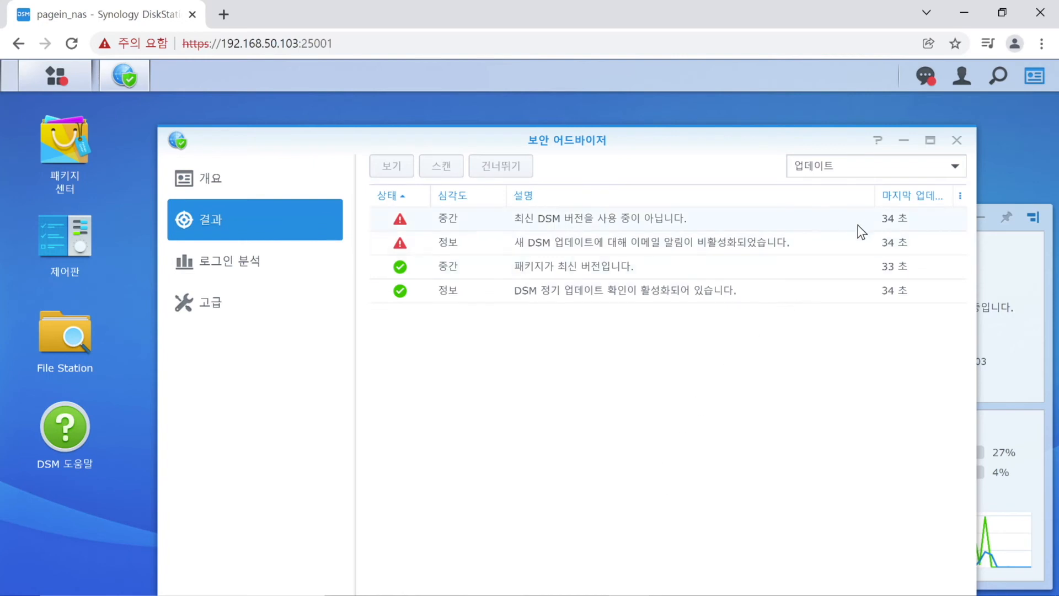
{"action": "left_click", "coordinate": [955, 140]}
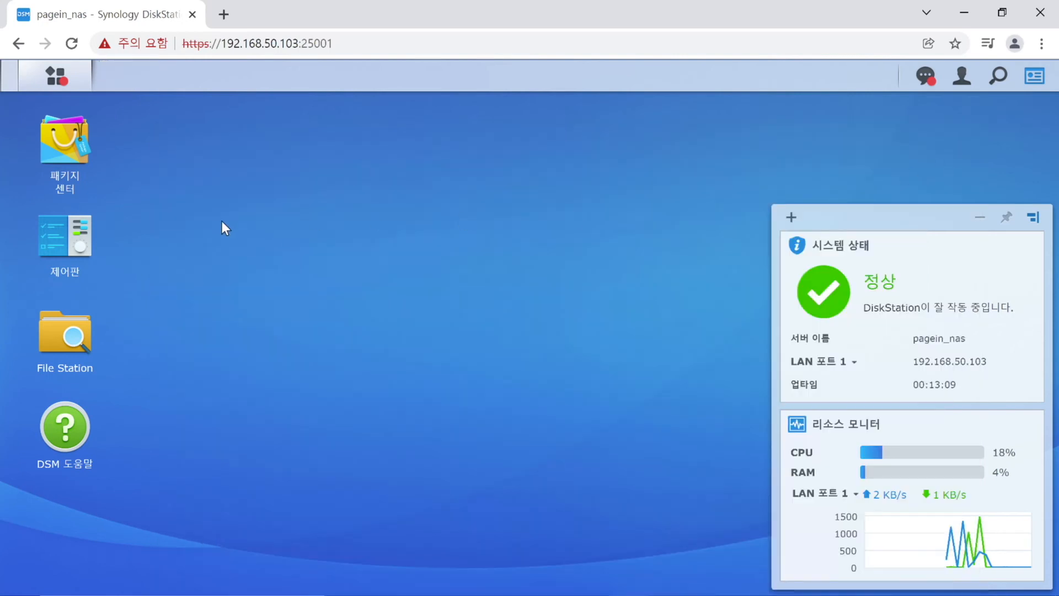
Start the Create Shared Folder wizard from Control Panel's Shared Folder page.
{"action": "left_click", "coordinate": [100, 243]}
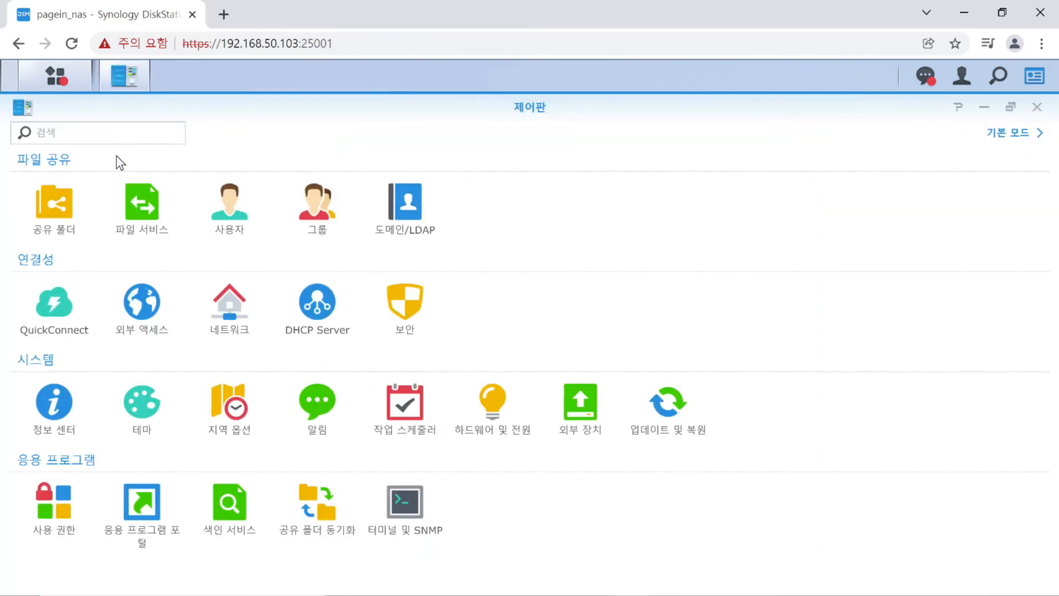
{"action": "left_click", "coordinate": [53, 211]}
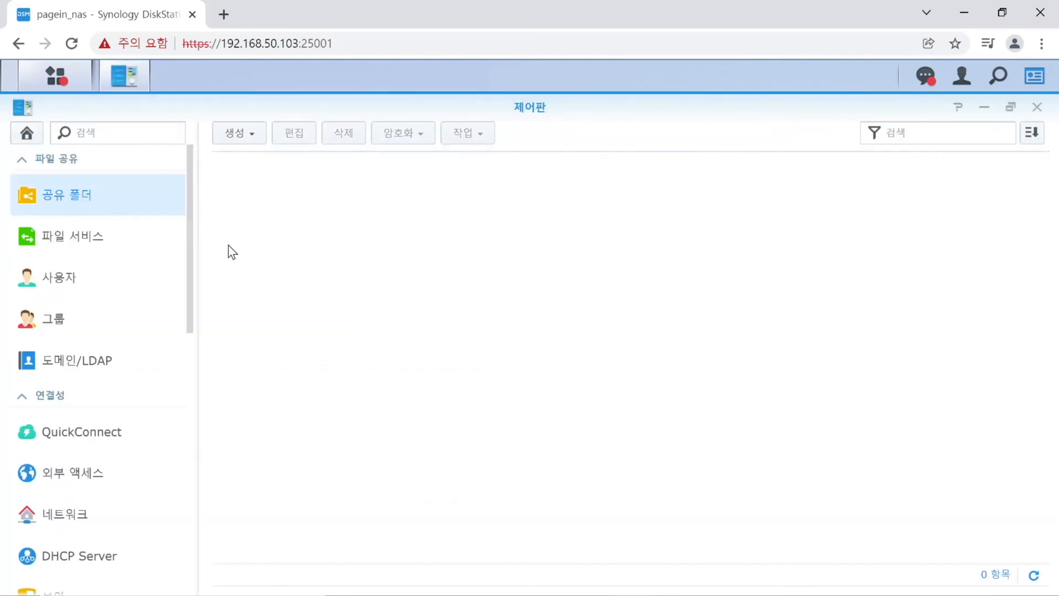
{"action": "left_click", "coordinate": [226, 134]}
{"action": "left_click", "coordinate": [257, 162]}
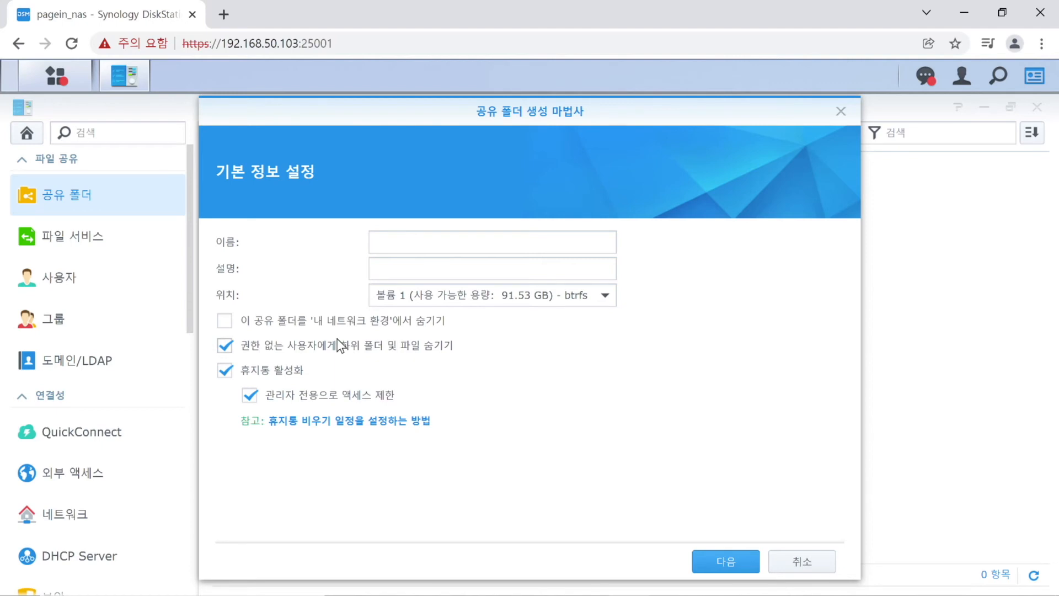
Name the folder Data on volume 1, disable its recycle bin, and finish without encryption.
{"action": "left_click", "coordinate": [286, 377]}
{"action": "left_click", "coordinate": [426, 237]}
{"action": "type", "text": "Data"}
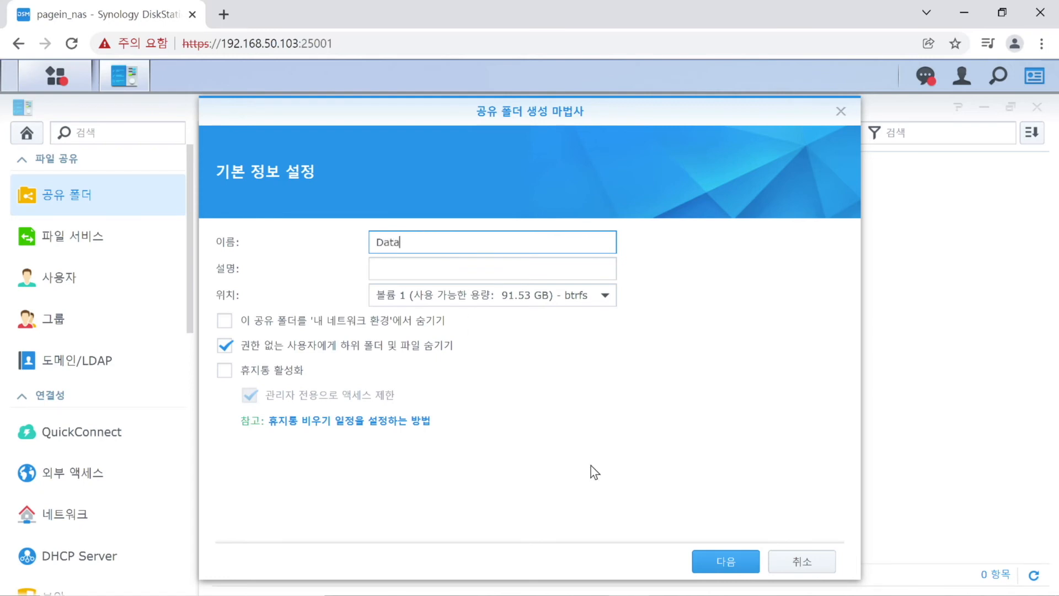
{"action": "left_click", "coordinate": [740, 566]}
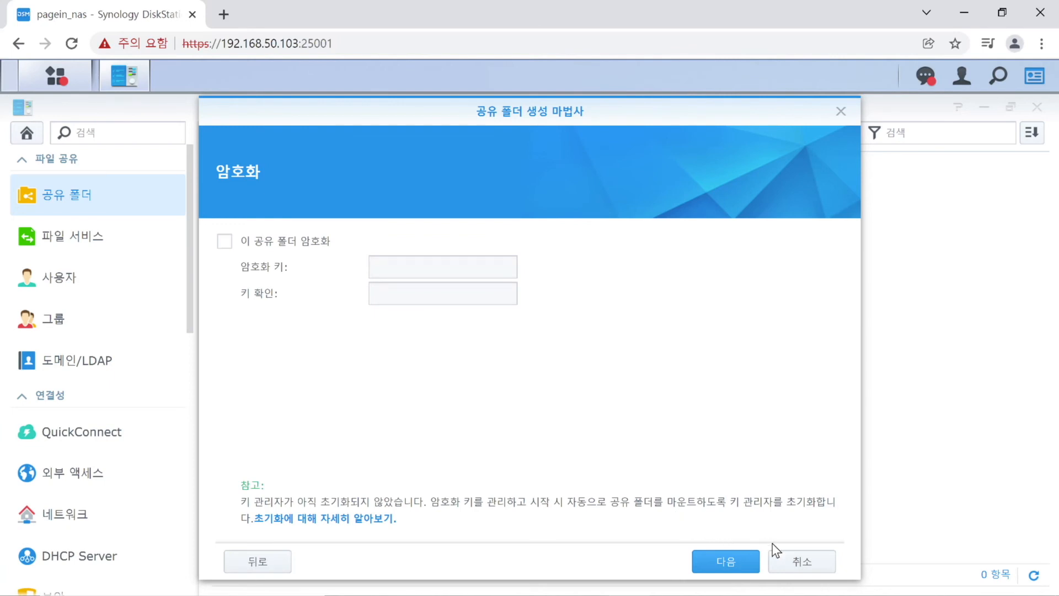
{"action": "left_click", "coordinate": [751, 571]}
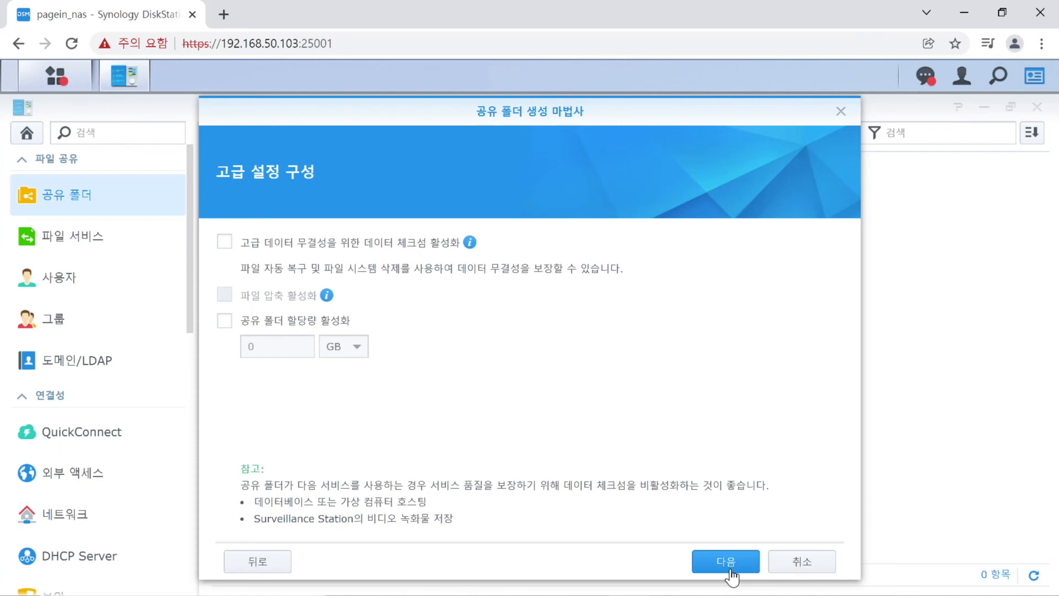
{"action": "left_click", "coordinate": [731, 571]}
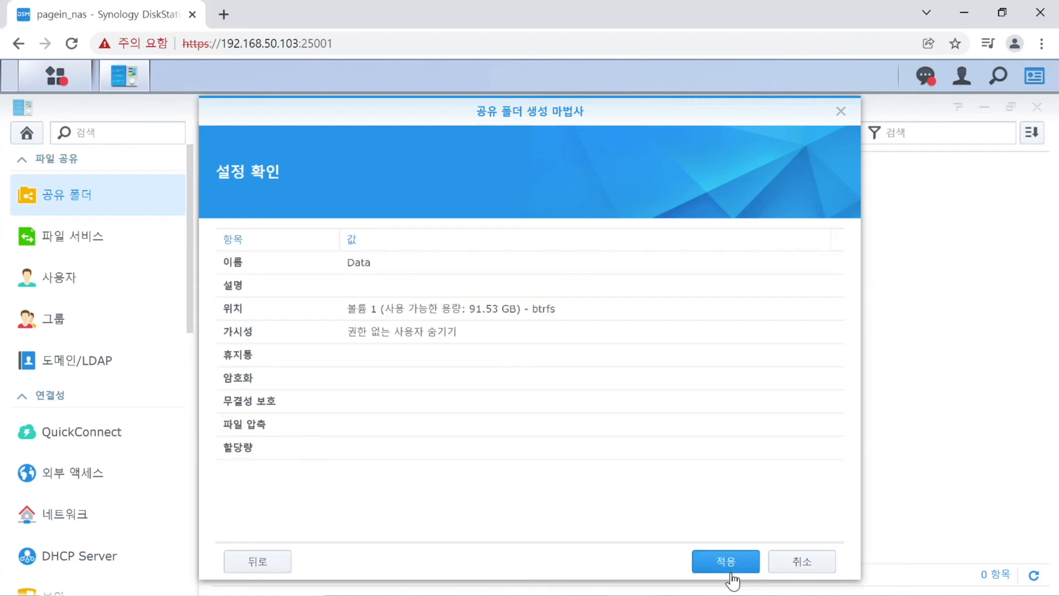
{"action": "left_click", "coordinate": [726, 562]}
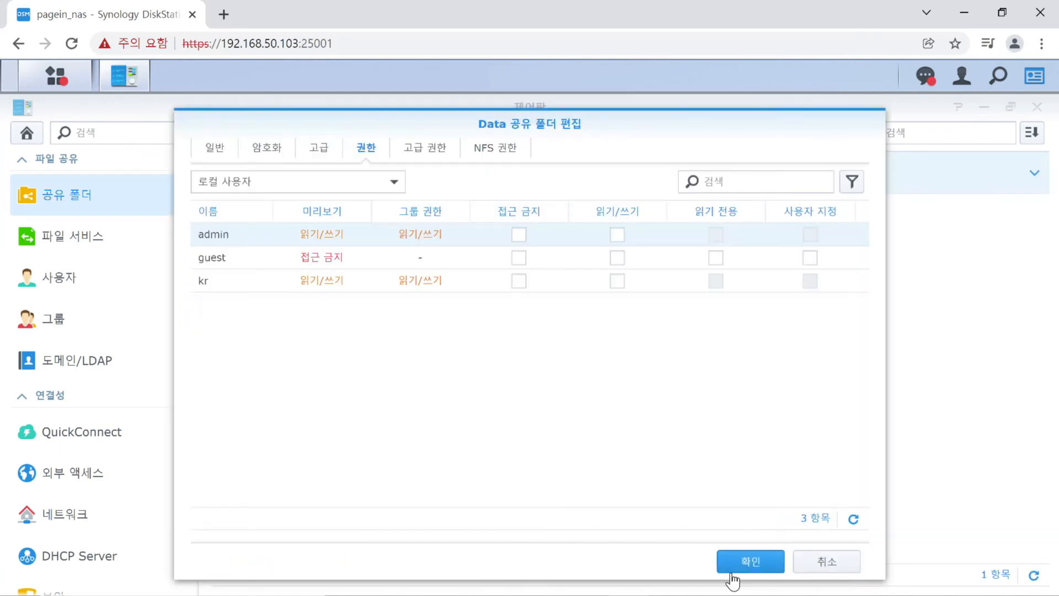
Set Data permissions: No access for admin and guest, Read/Write for the other user.
{"action": "left_click", "coordinate": [518, 235]}
{"action": "left_click", "coordinate": [519, 257]}
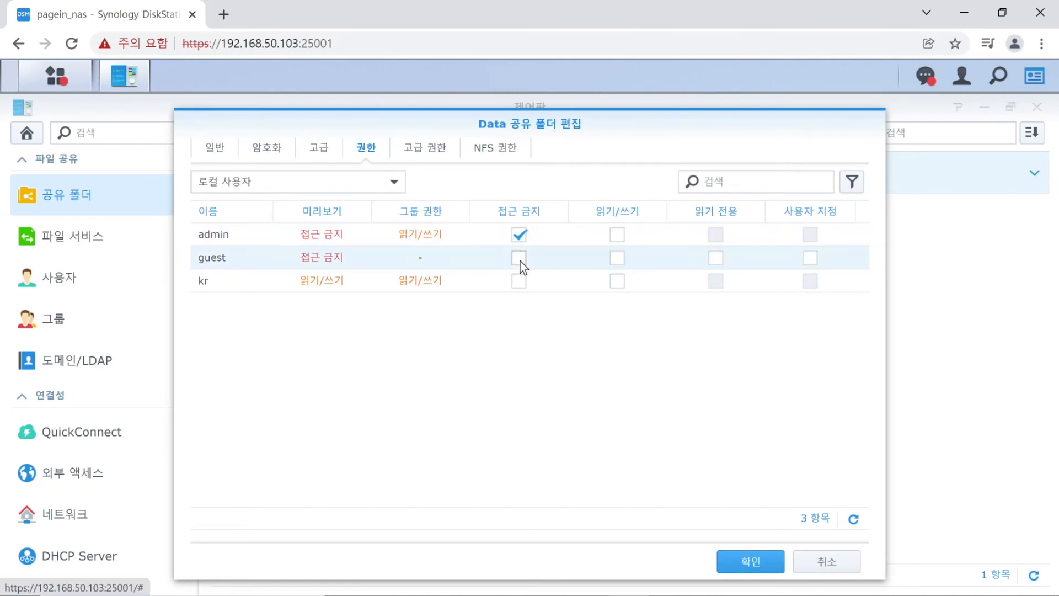
{"action": "left_click", "coordinate": [617, 281]}
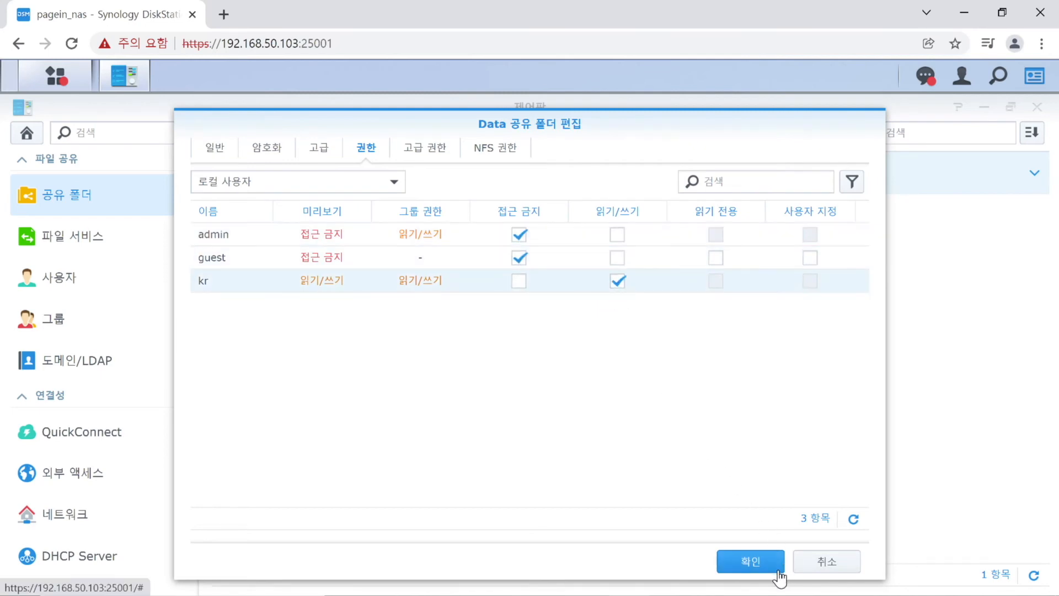
{"action": "left_click", "coordinate": [749, 563]}
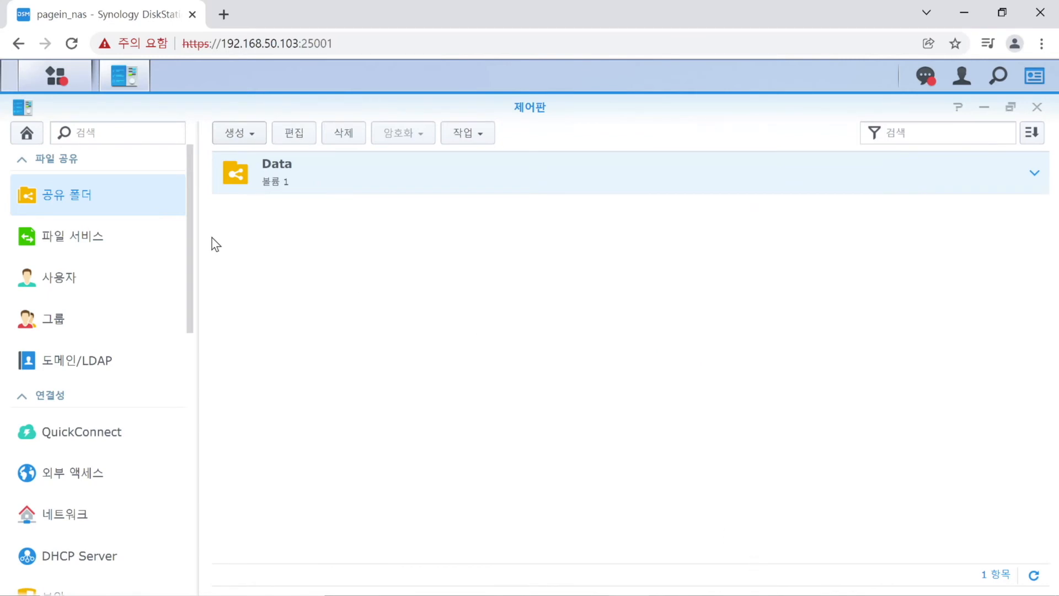
Enable the SMB transfer log in File Services.
{"action": "left_click", "coordinate": [142, 255]}
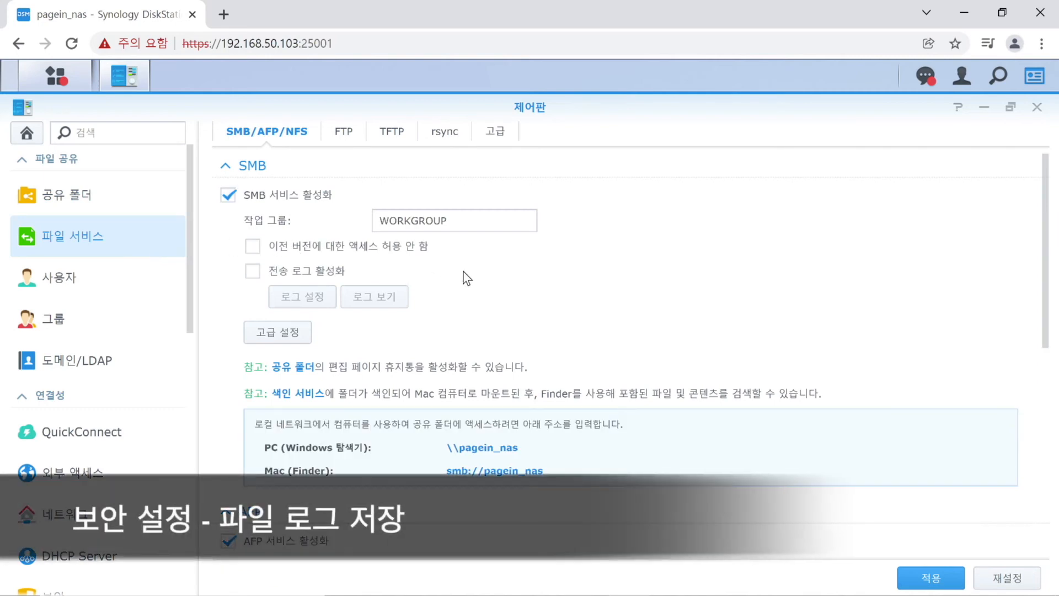
{"action": "scroll", "coordinate": [469, 287], "scroll_direction": "down", "scroll_amount": 6}
{"action": "scroll", "coordinate": [482, 310], "scroll_direction": "up", "scroll_amount": 4}
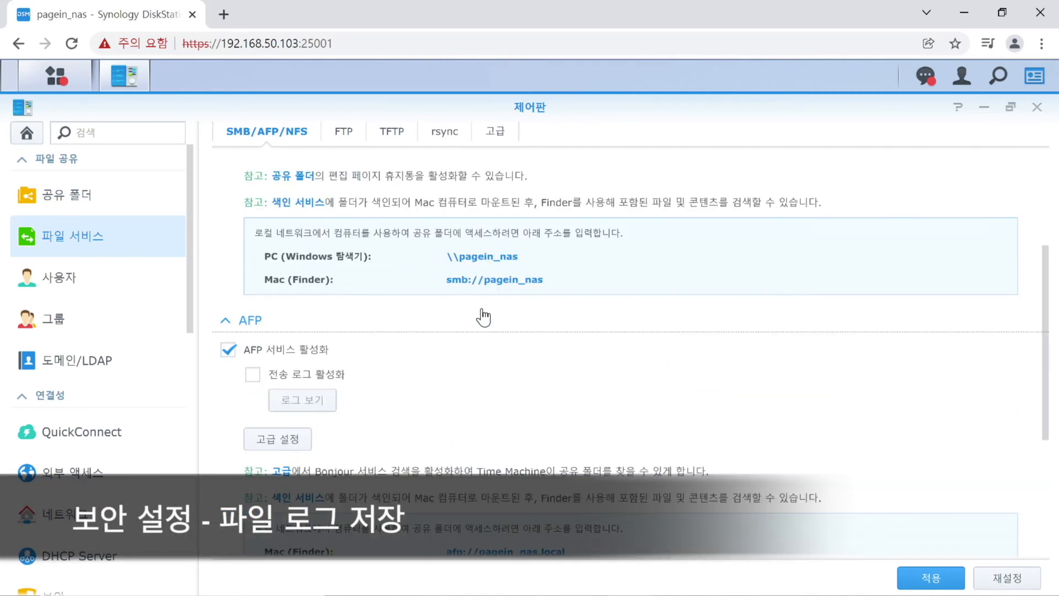
{"action": "left_click", "coordinate": [260, 377]}
{"action": "scroll", "coordinate": [385, 346], "scroll_direction": "up", "scroll_amount": 3}
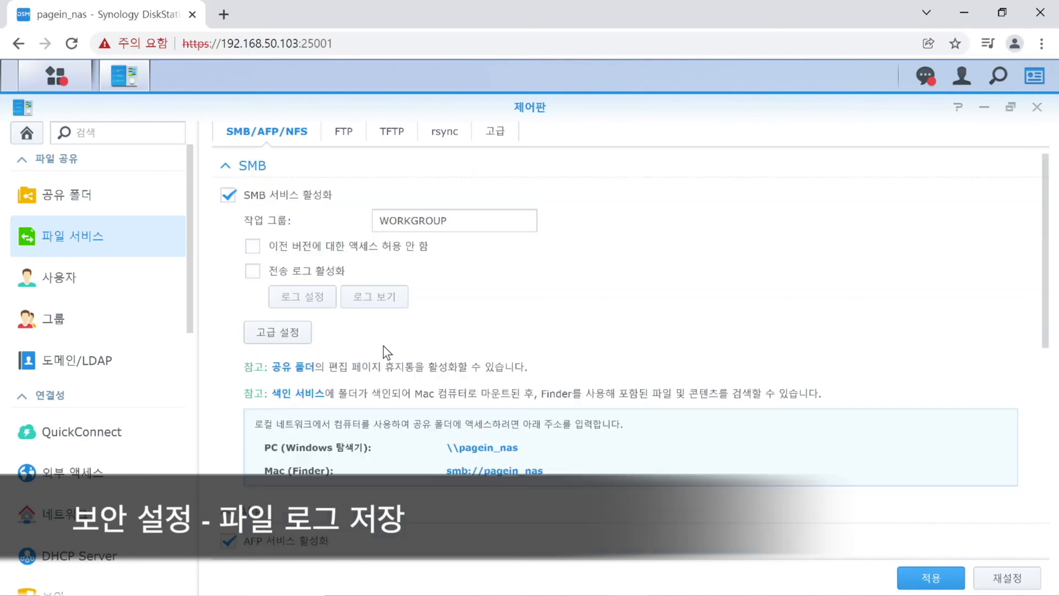
{"action": "left_click", "coordinate": [253, 272]}
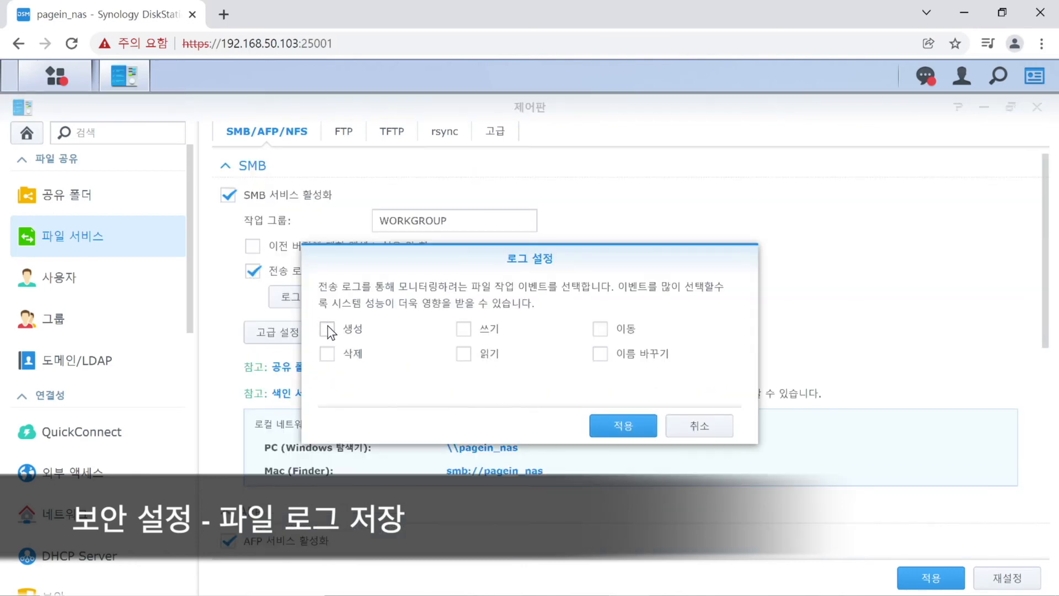
Log create, write, move and delete events, accept the service restart, and apply.
{"action": "left_click", "coordinate": [329, 355]}
{"action": "left_click", "coordinate": [463, 330]}
{"action": "left_click", "coordinate": [602, 332]}
{"action": "left_click", "coordinate": [327, 330]}
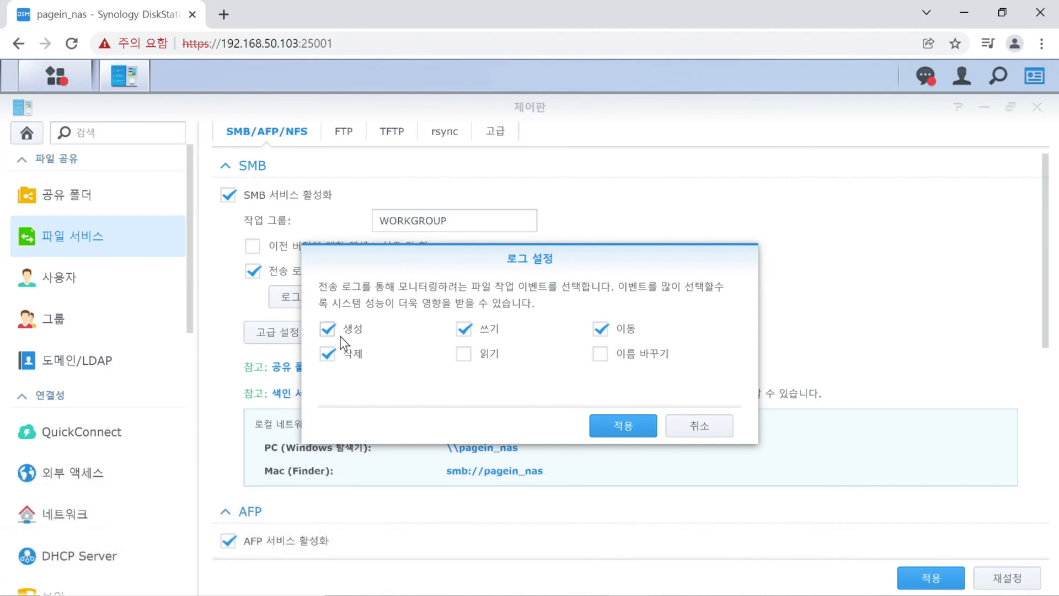
{"action": "left_click", "coordinate": [625, 428]}
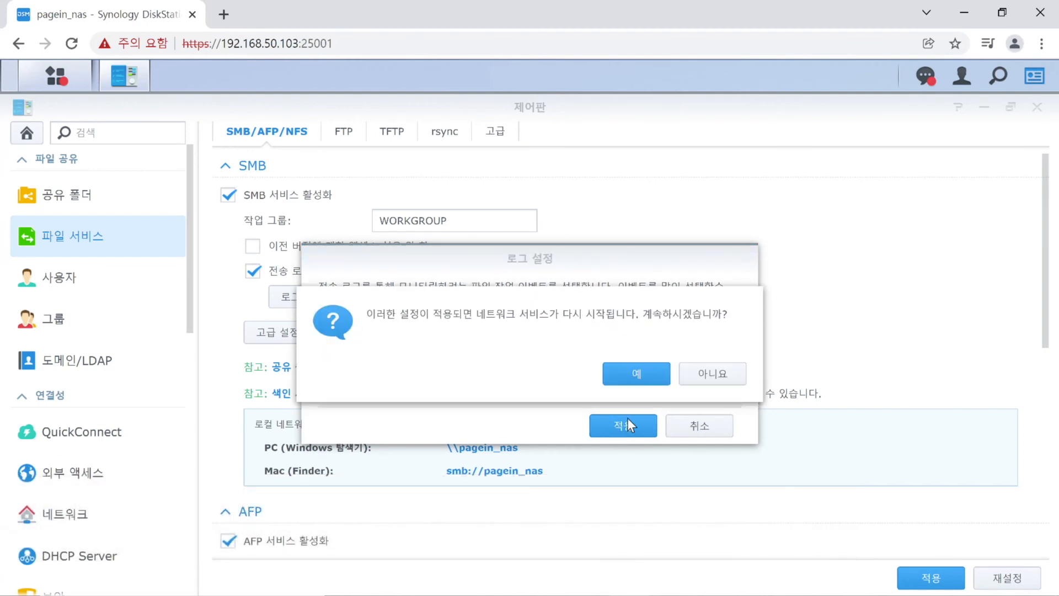
{"action": "left_click", "coordinate": [653, 377]}
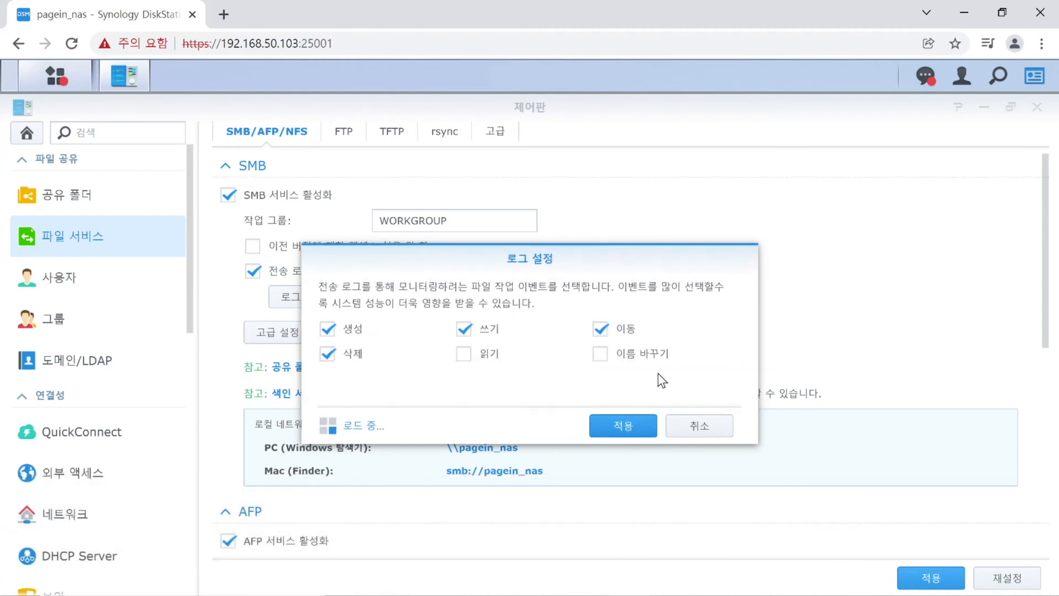
{"action": "left_click", "coordinate": [932, 577]}
Browse Control Panel pages from User through DHCP Server to reach Security.
{"action": "left_click", "coordinate": [105, 284]}
{"action": "left_click", "coordinate": [99, 326]}
{"action": "left_click", "coordinate": [111, 361]}
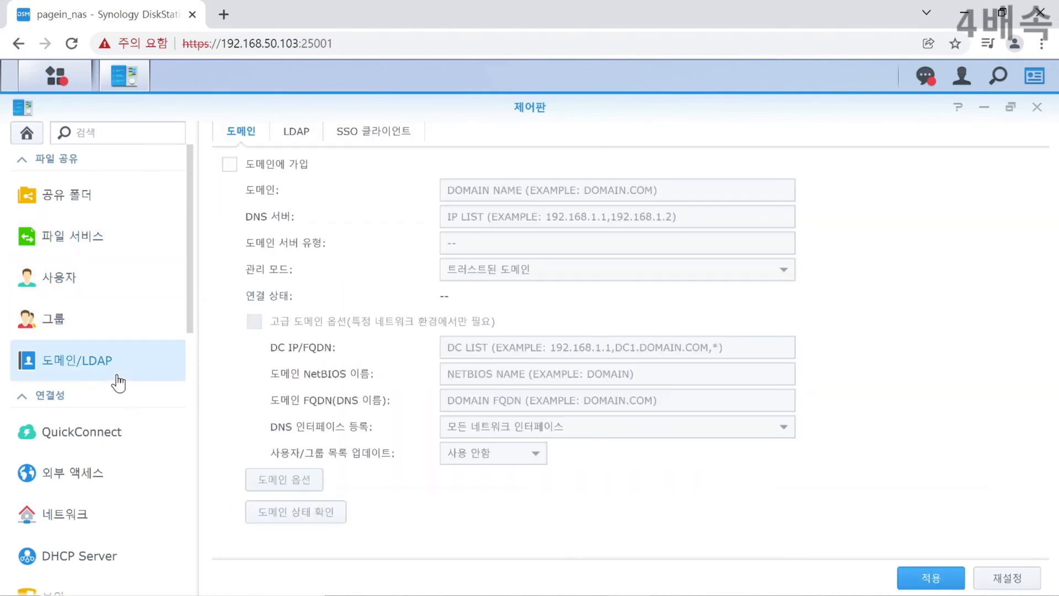
{"action": "left_click", "coordinate": [83, 431]}
{"action": "left_click", "coordinate": [61, 473]}
{"action": "scroll", "coordinate": [43, 449], "scroll_direction": "down", "scroll_amount": 5}
{"action": "left_click", "coordinate": [102, 290]}
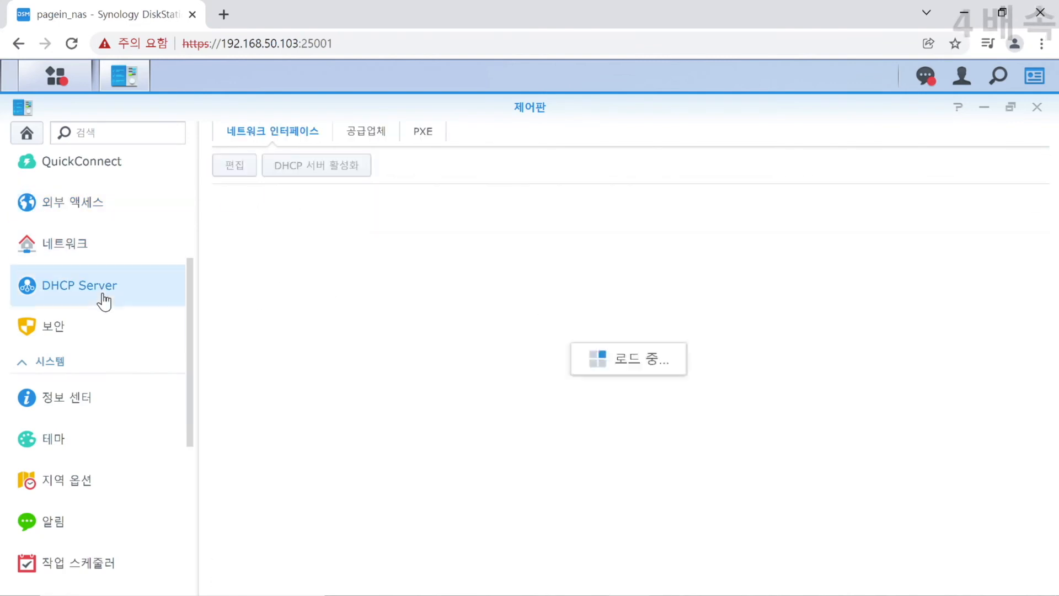
{"action": "left_click", "coordinate": [106, 330]}
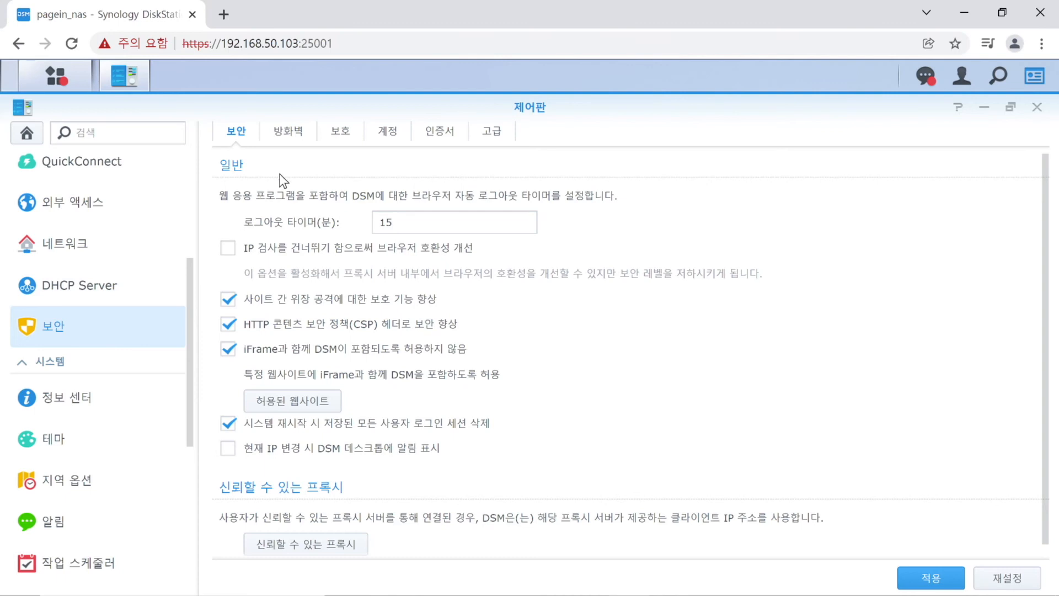
Change the auto-block login attempts threshold to 6 on the Account tab.
{"action": "left_click", "coordinate": [396, 137]}
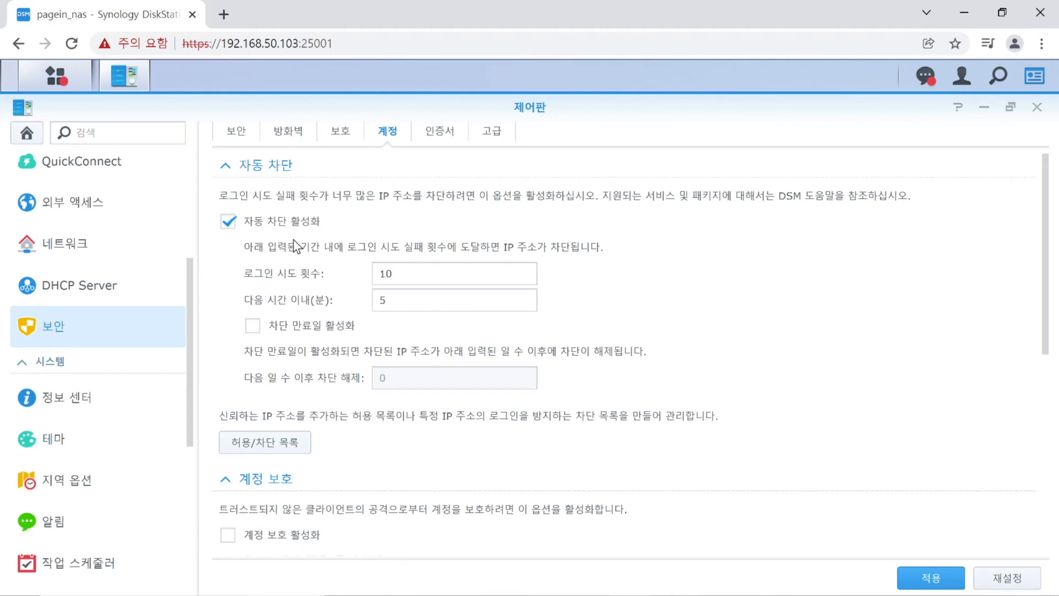
{"action": "double_click", "coordinate": [391, 275]}
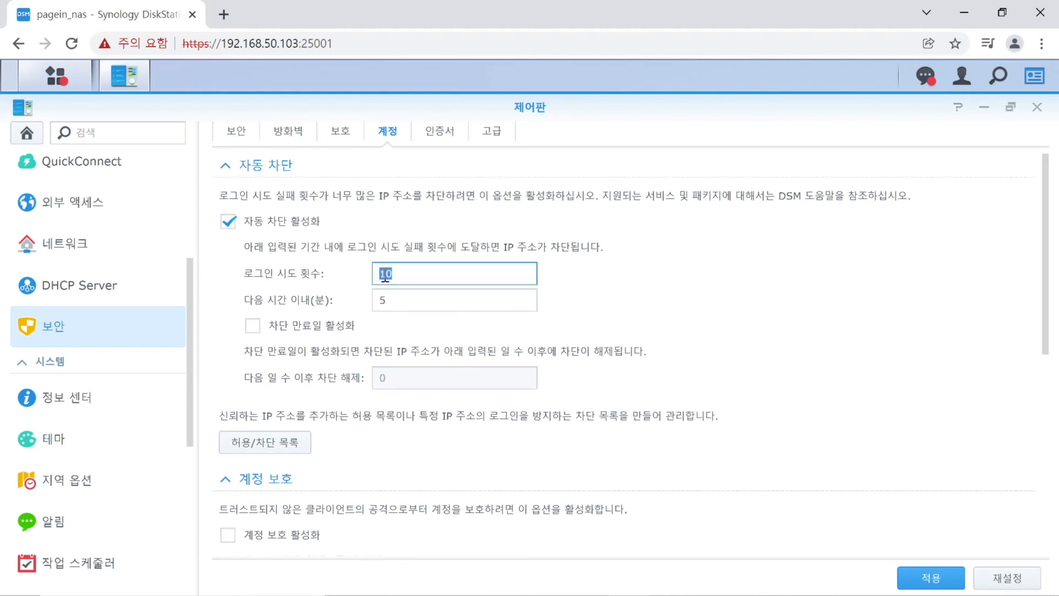
{"action": "type", "text": "6"}
{"action": "left_click", "coordinate": [61, 398]}
{"action": "left_click", "coordinate": [58, 444]}
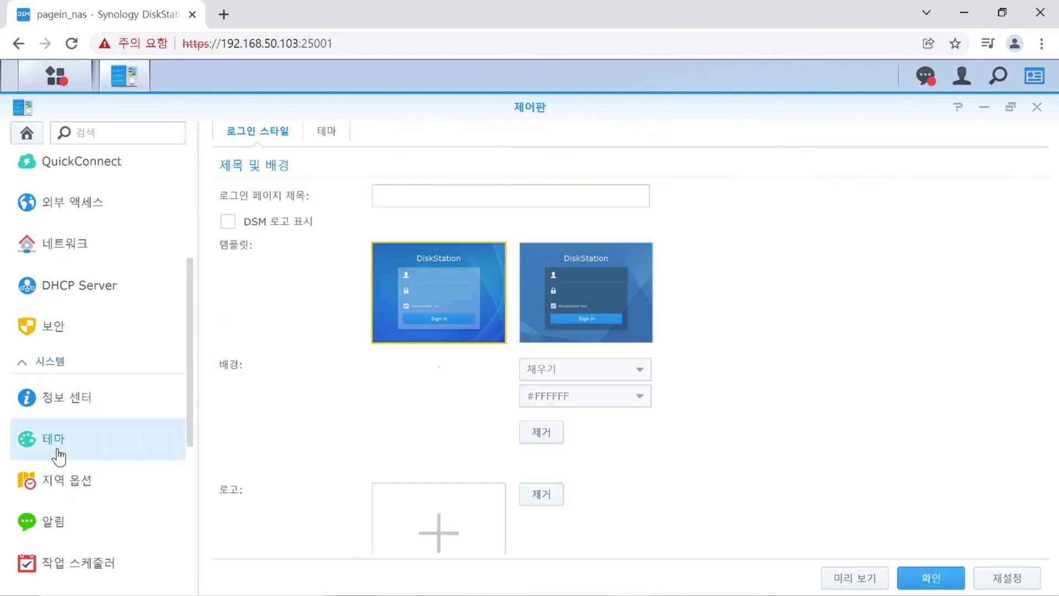
Review Regional Options, Notification, and Hardware & Power tabs for schedule, hibernation and UPS.
{"action": "left_click", "coordinate": [58, 484]}
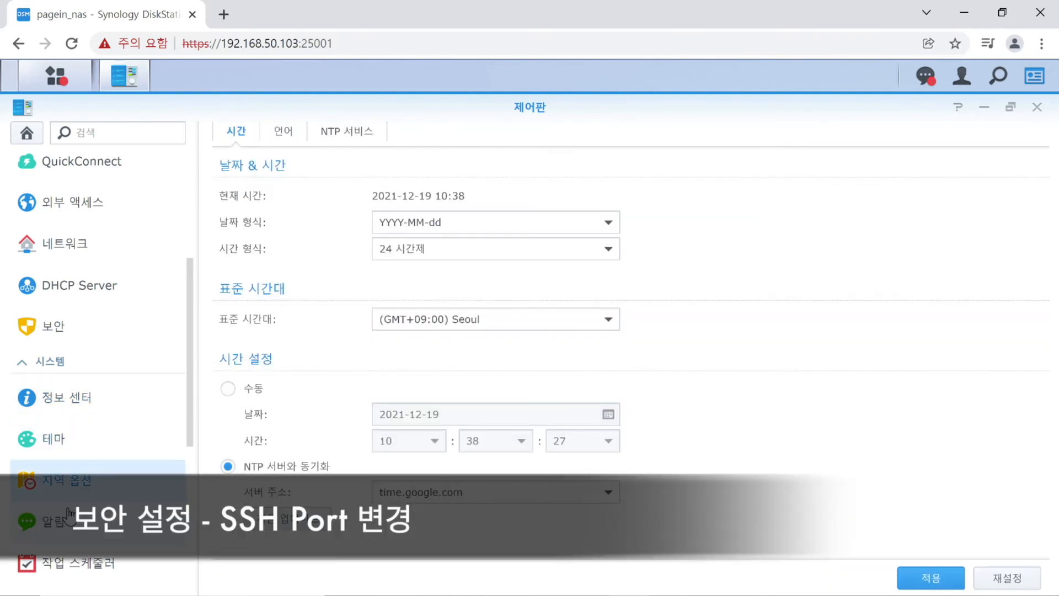
{"action": "left_click", "coordinate": [68, 519]}
{"action": "scroll", "coordinate": [136, 472], "scroll_direction": "down", "scroll_amount": 5}
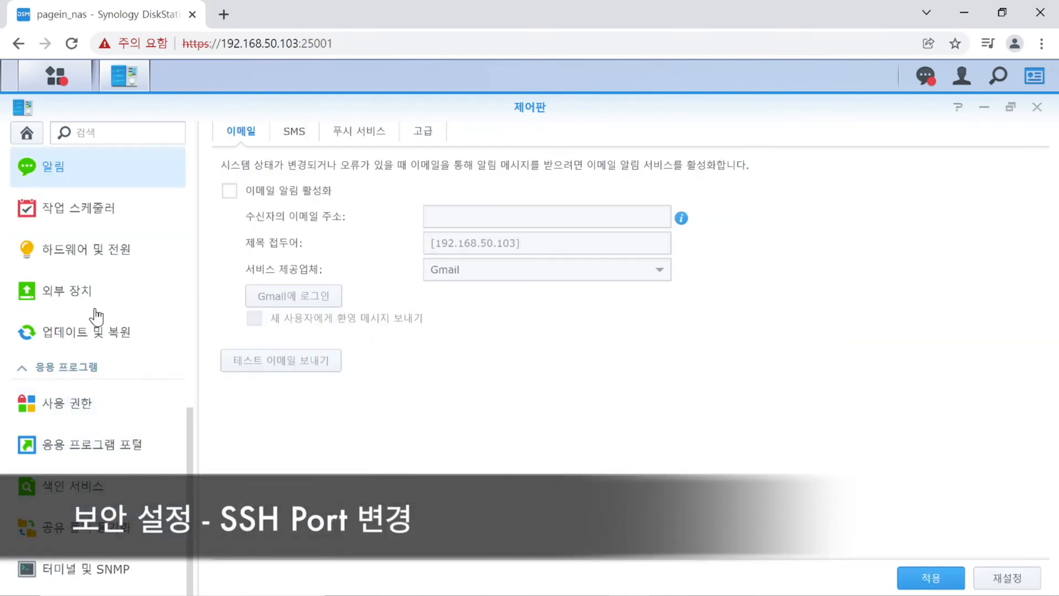
{"action": "left_click", "coordinate": [120, 250]}
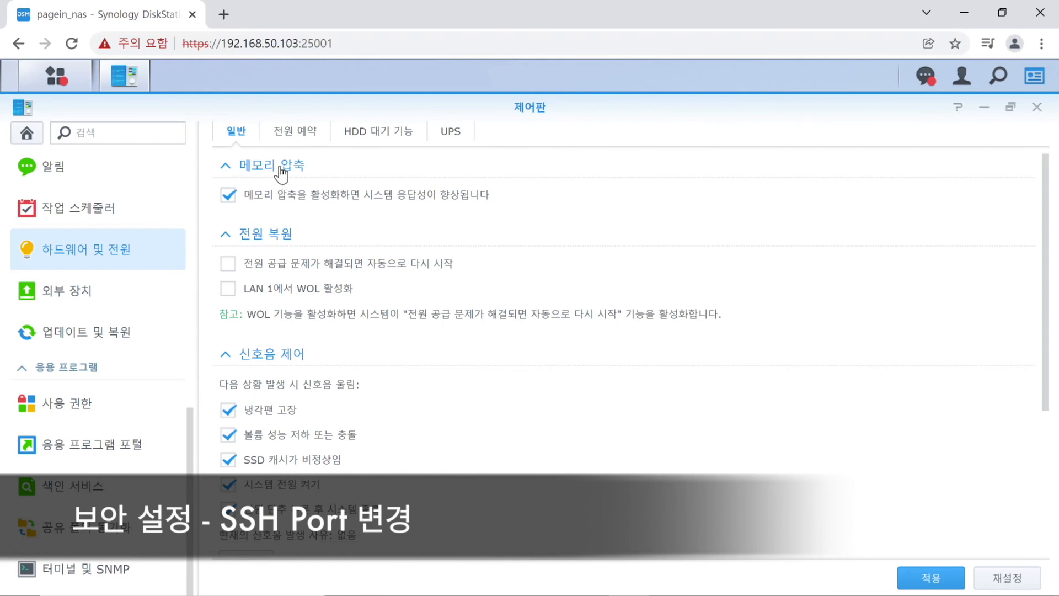
{"action": "left_click", "coordinate": [294, 136]}
{"action": "left_click", "coordinate": [353, 137]}
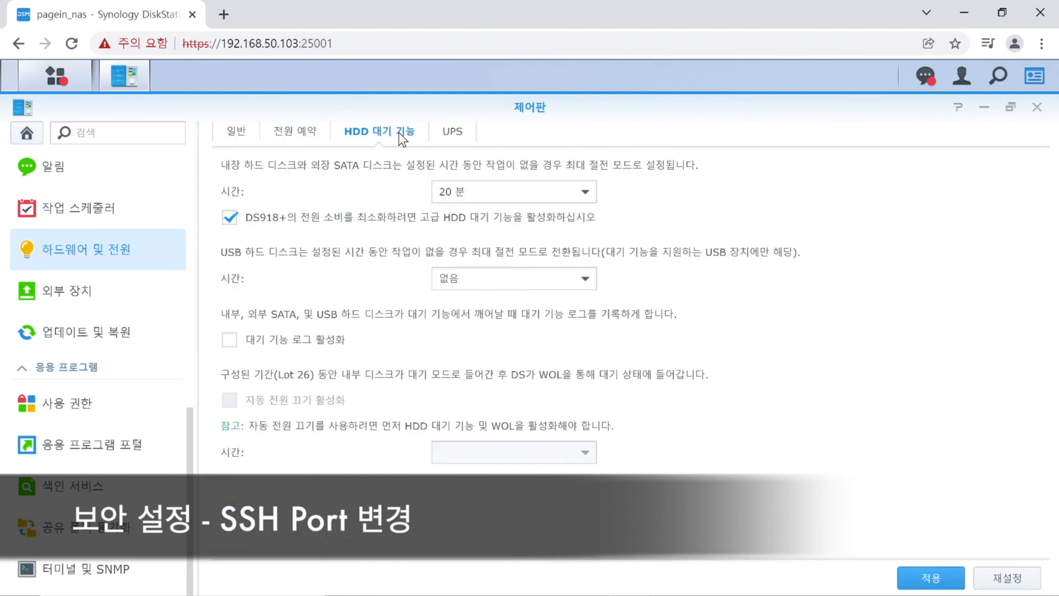
{"action": "left_click", "coordinate": [467, 141]}
{"action": "left_click", "coordinate": [227, 138]}
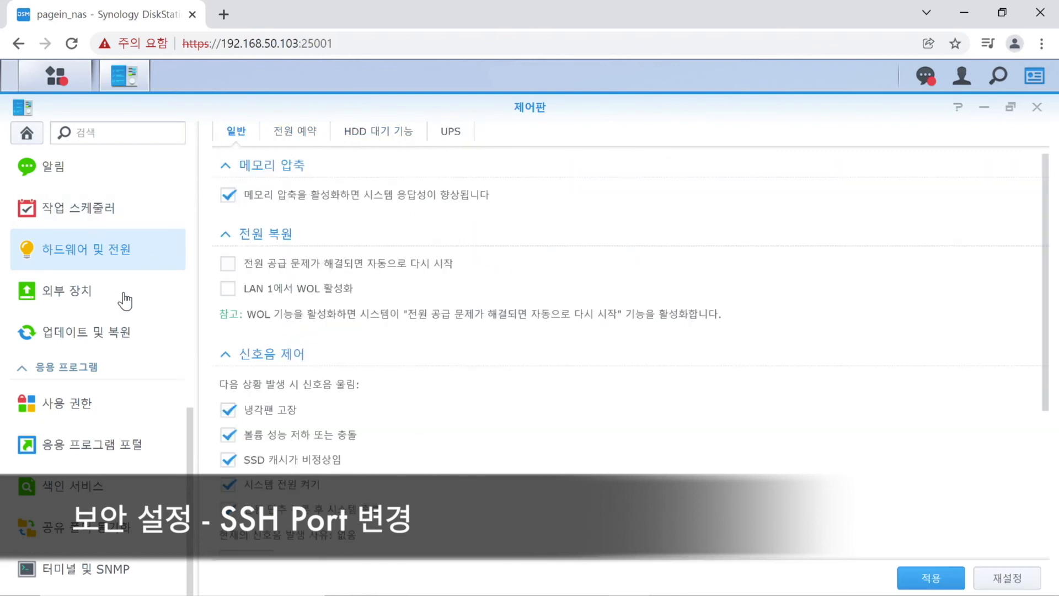
Step through Update & Restore, application, indexing and sync pages to Terminal & SNMP.
{"action": "left_click", "coordinate": [110, 323]}
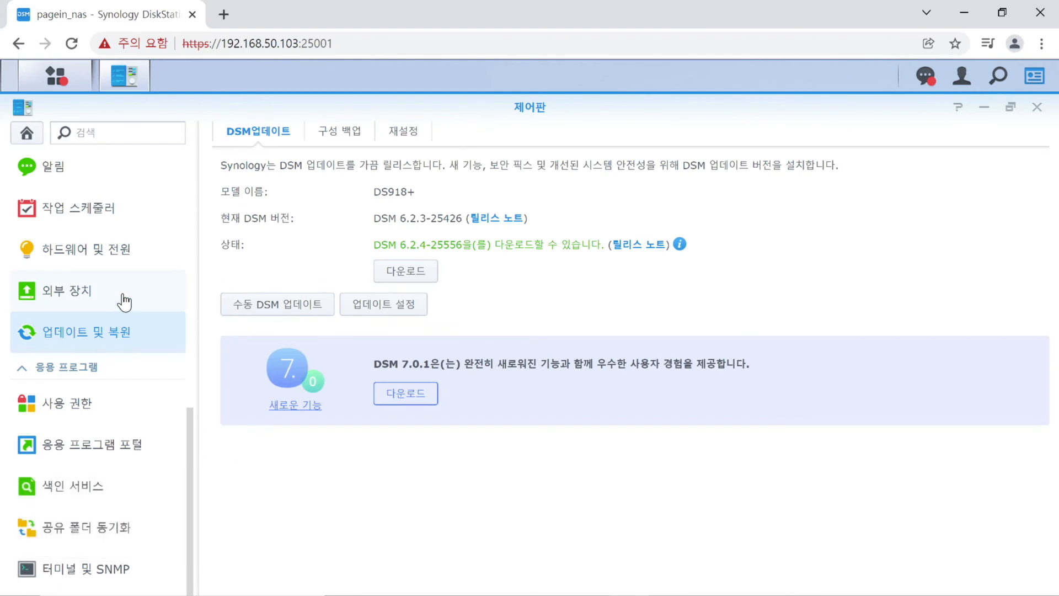
{"action": "left_click", "coordinate": [125, 300]}
{"action": "left_click", "coordinate": [108, 330]}
{"action": "left_click", "coordinate": [89, 414]}
{"action": "left_click", "coordinate": [90, 453]}
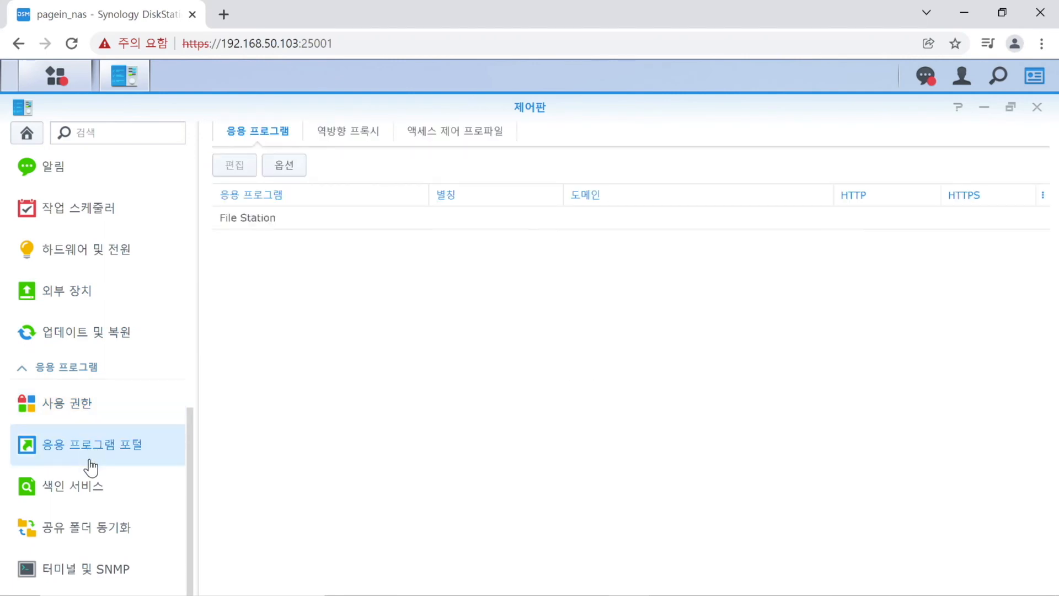
{"action": "left_click", "coordinate": [90, 486]}
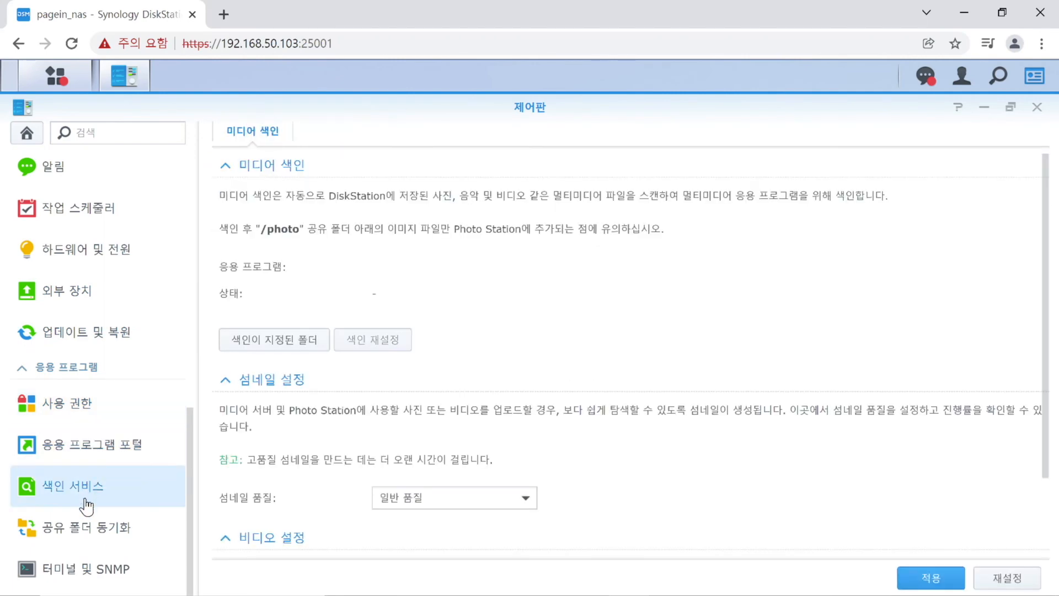
{"action": "left_click", "coordinate": [84, 526]}
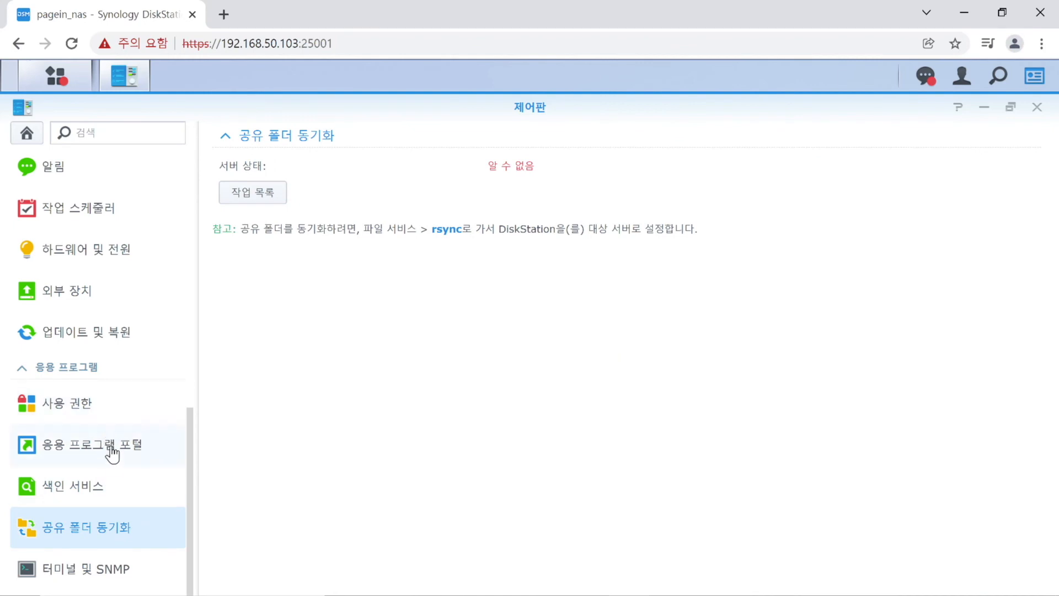
{"action": "left_click", "coordinate": [80, 574]}
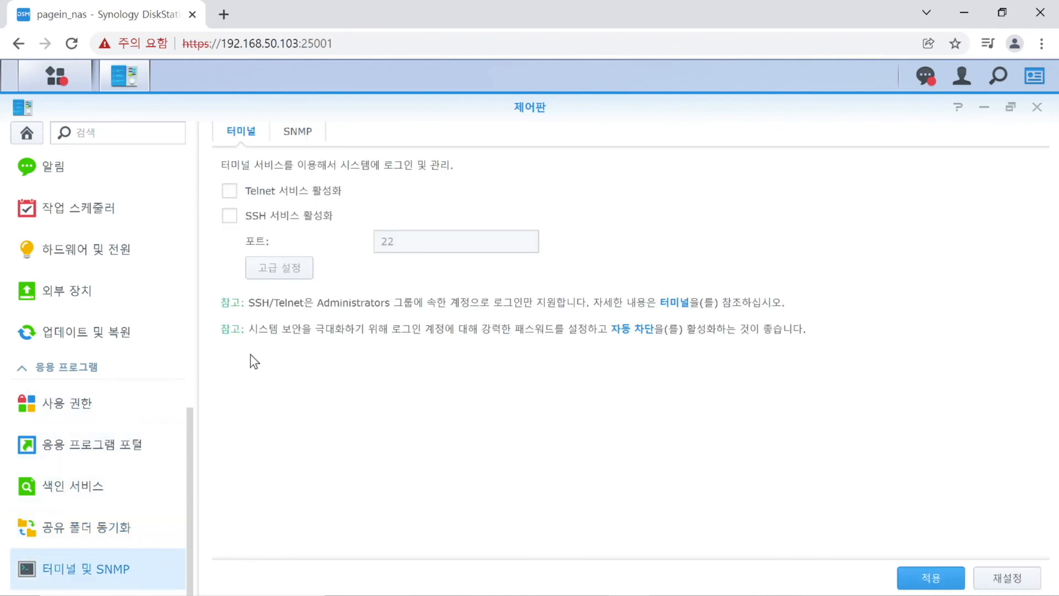
Enable the SSH service, change its port from 22 to 20022, and apply.
{"action": "left_click", "coordinate": [312, 221]}
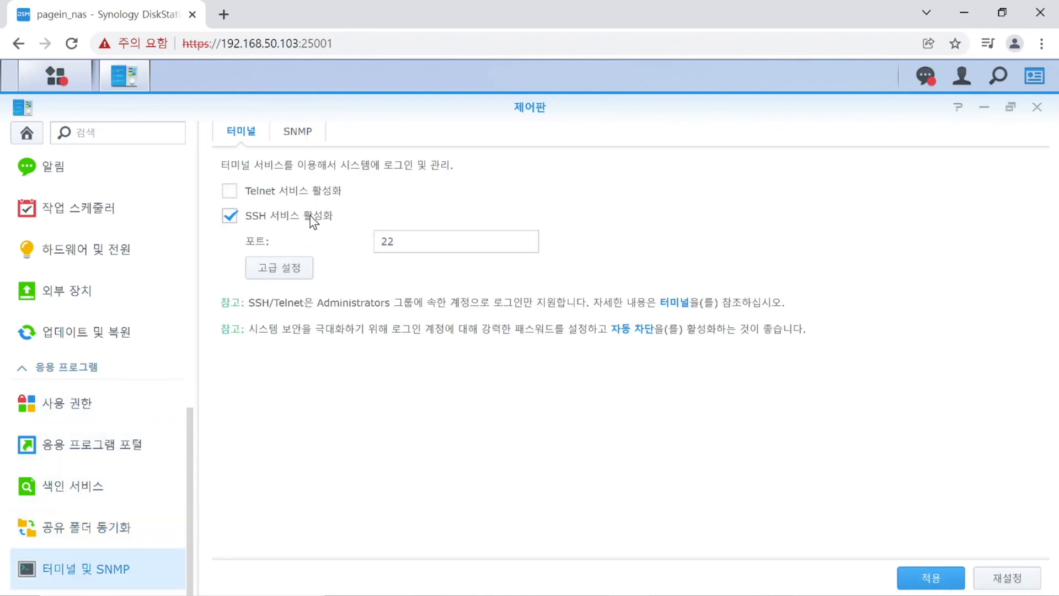
{"action": "left_click_drag", "start_coordinate": [423, 250], "coordinate": [356, 247]}
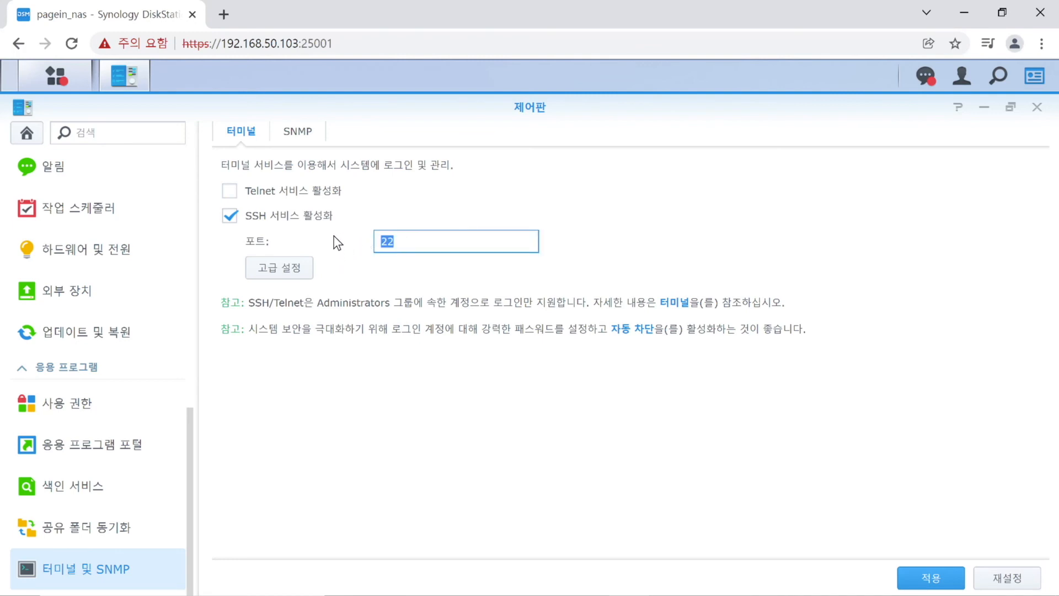
{"action": "key", "text": "Left"}
{"action": "type", "text": "200"}
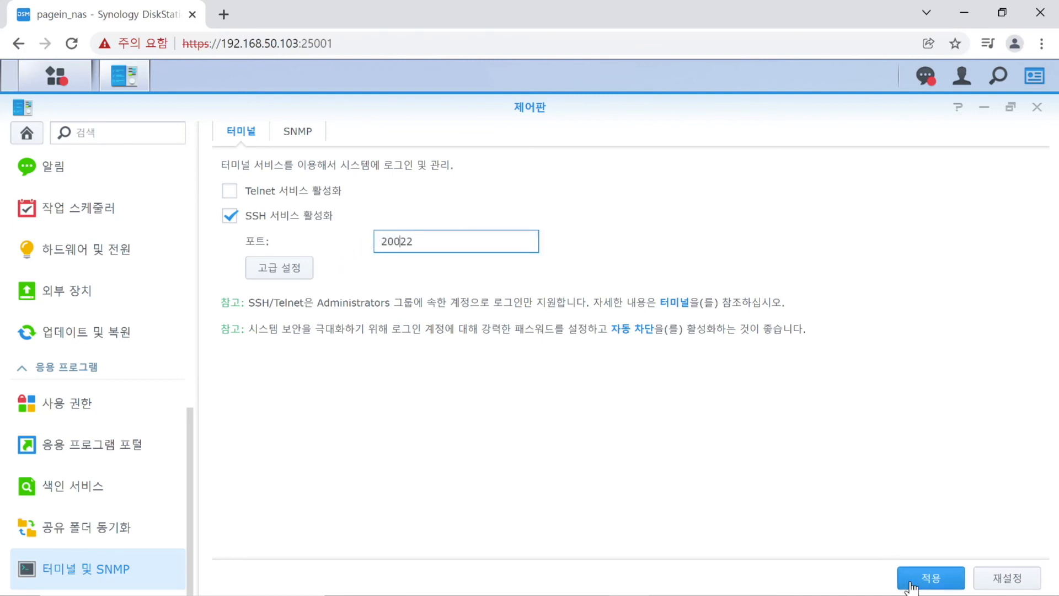
{"action": "left_click", "coordinate": [929, 583]}
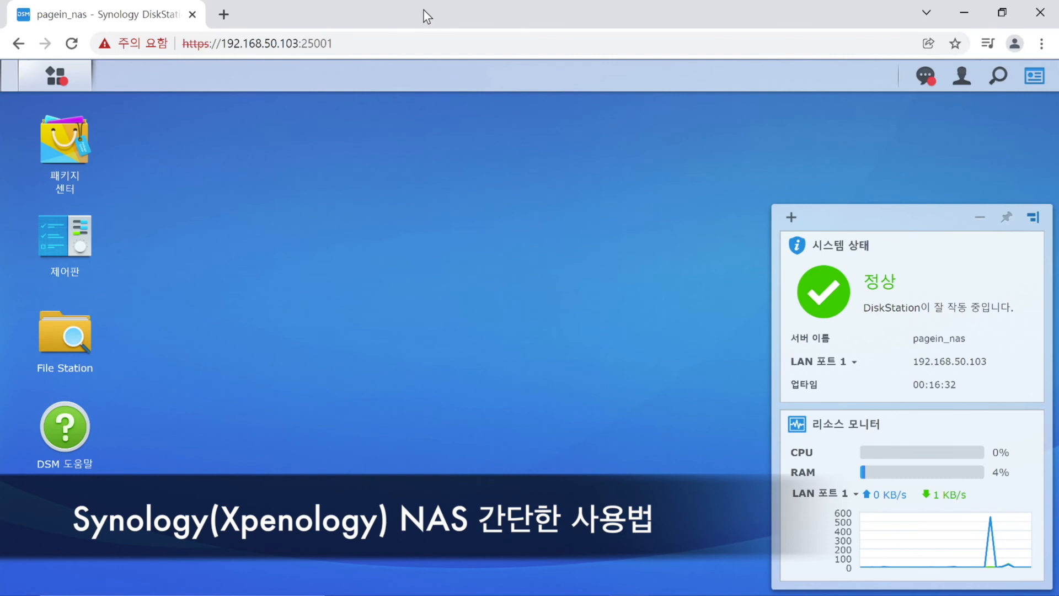
Open File Station maximized, with the browser resized so the desktop files show.
{"action": "left_click", "coordinate": [77, 336]}
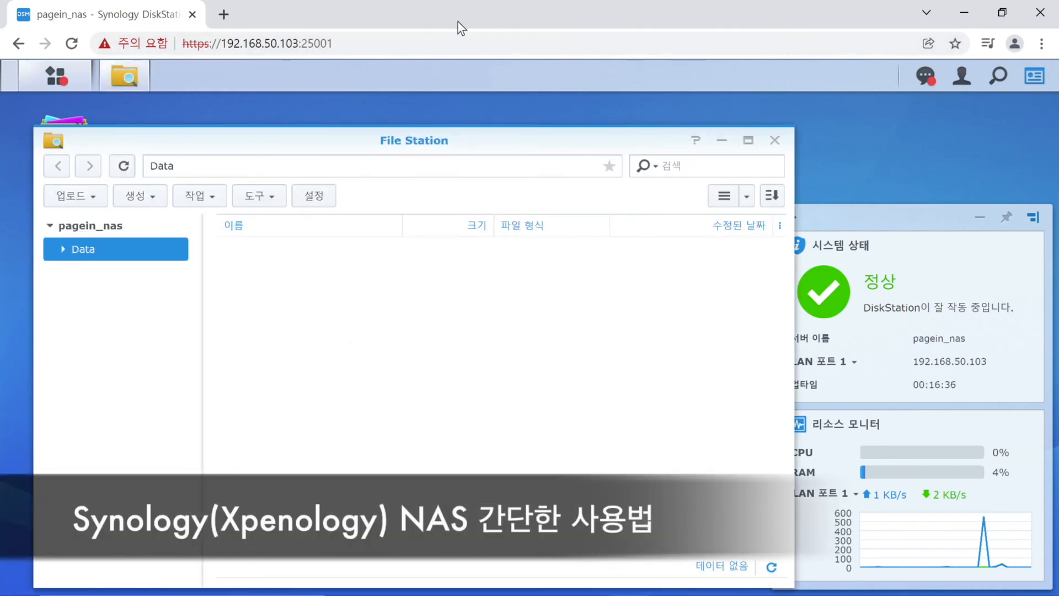
{"action": "double_click", "coordinate": [458, 22]}
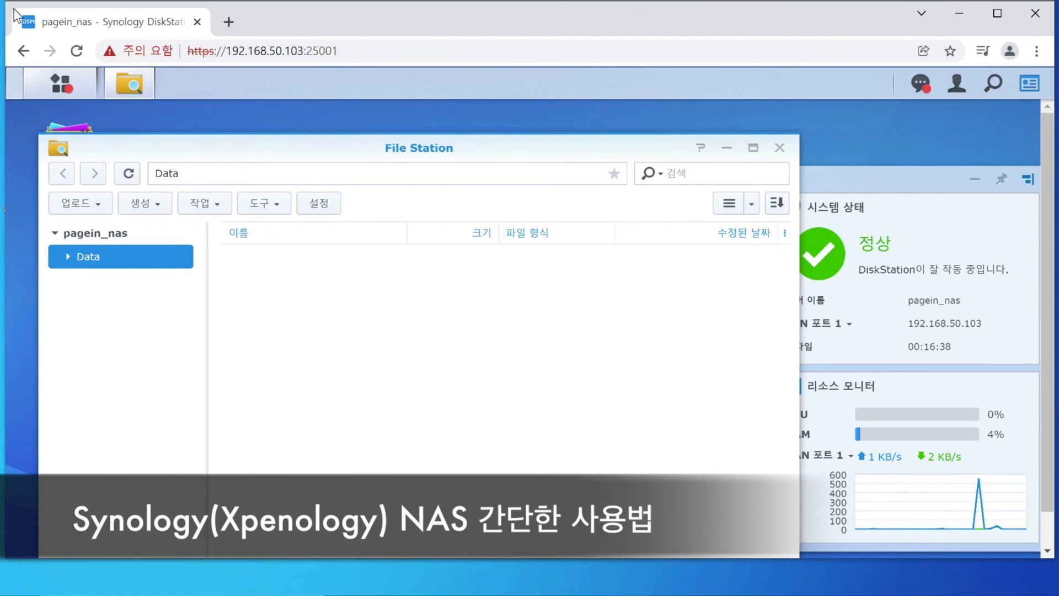
{"action": "left_click_drag", "start_coordinate": [6, 2], "coordinate": [424, 4]}
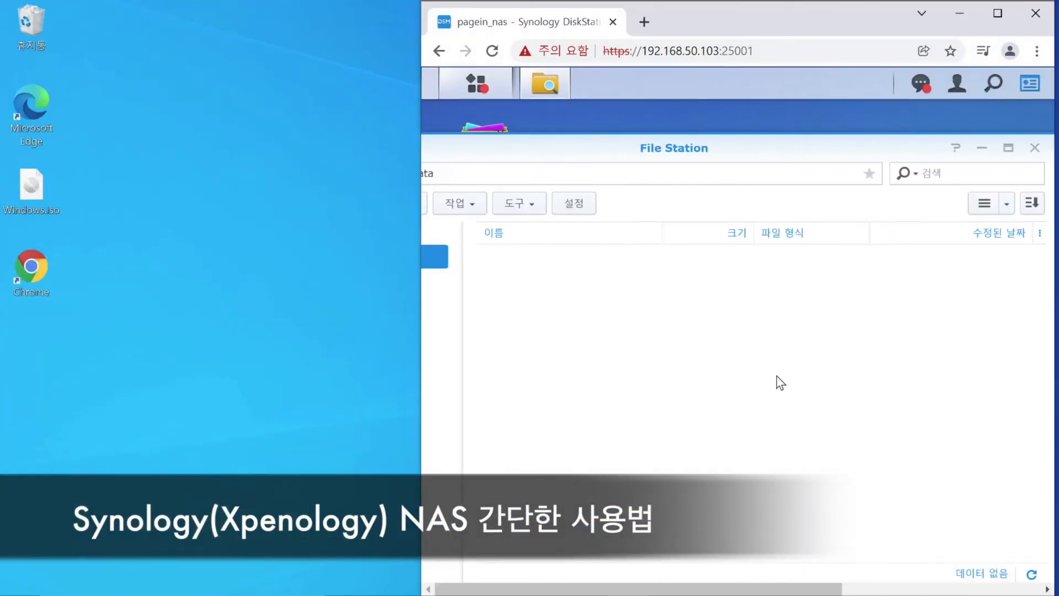
{"action": "double_click", "coordinate": [655, 146]}
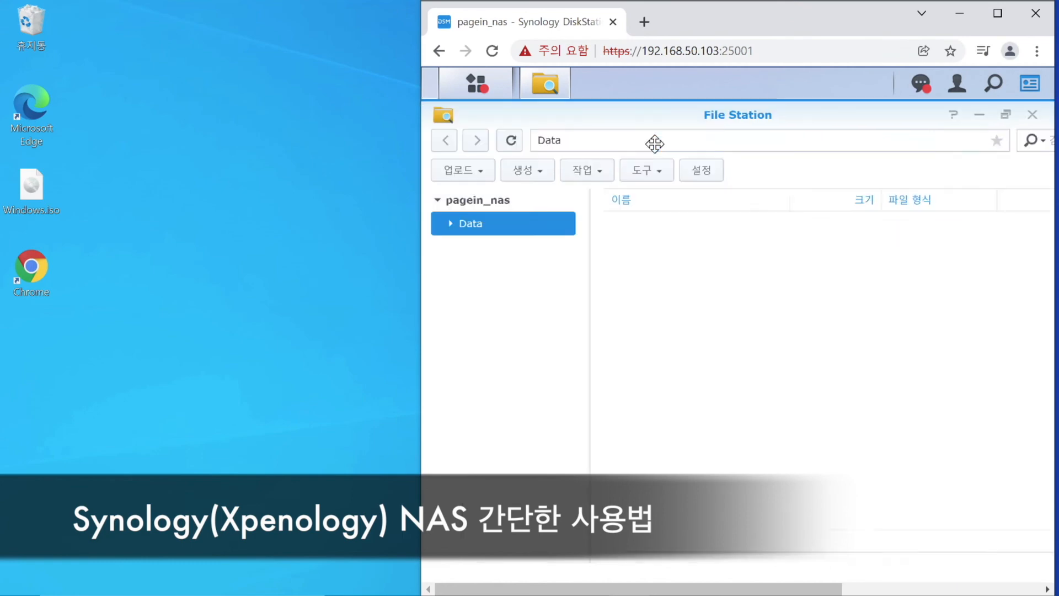
Create a new folder named windows inside Data.
{"action": "right_click", "coordinate": [684, 270]}
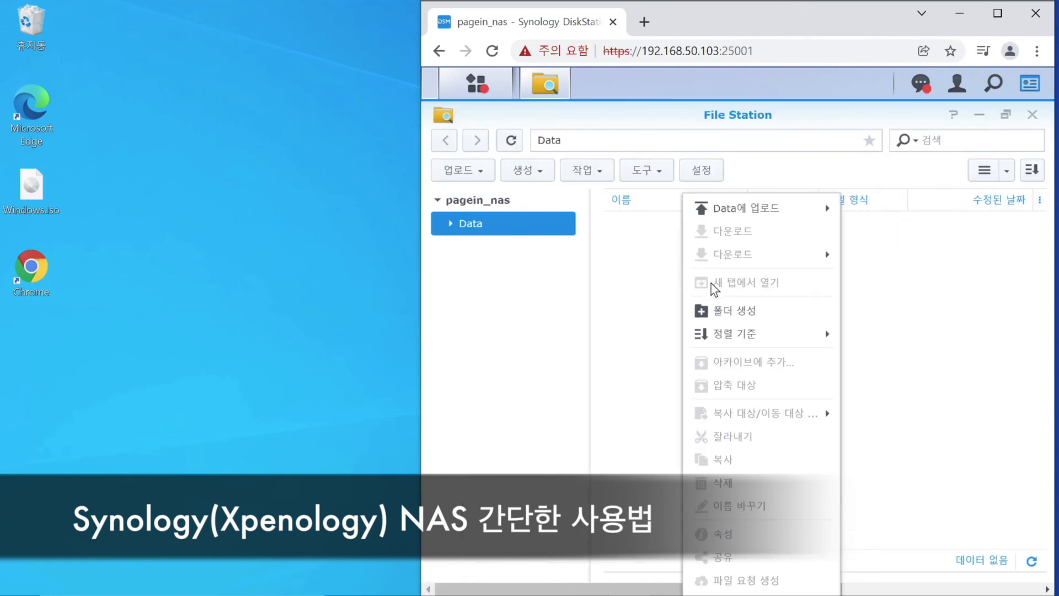
{"action": "left_click", "coordinate": [737, 312]}
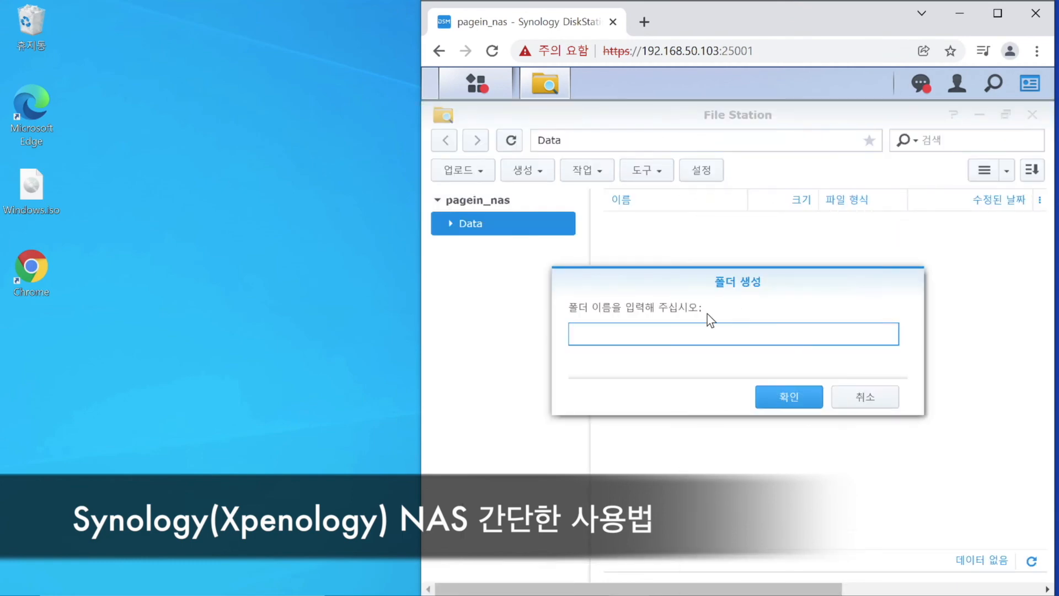
{"action": "type", "text": "windows"}
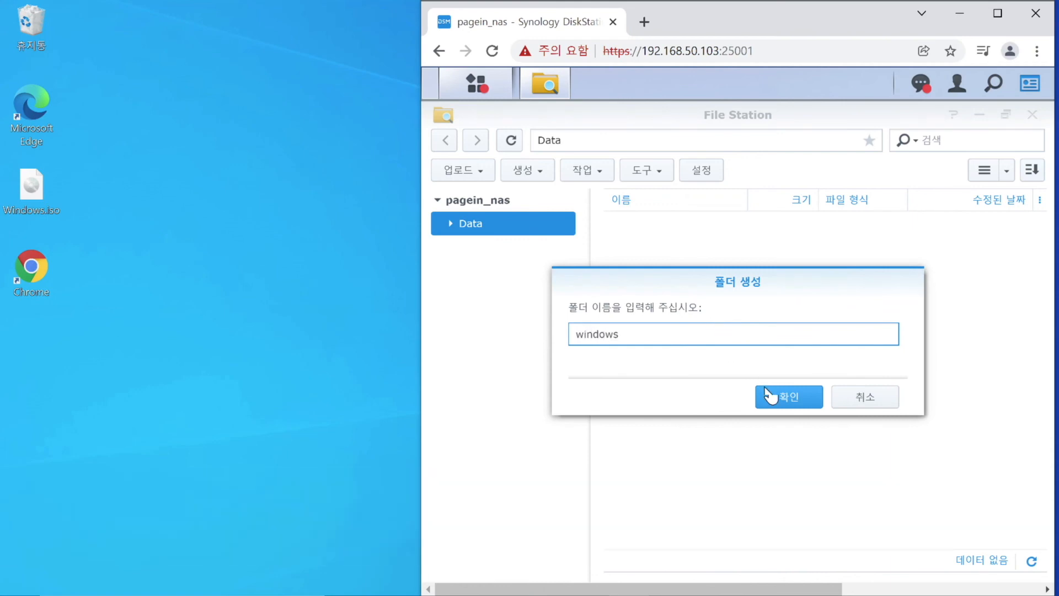
{"action": "left_click", "coordinate": [801, 404]}
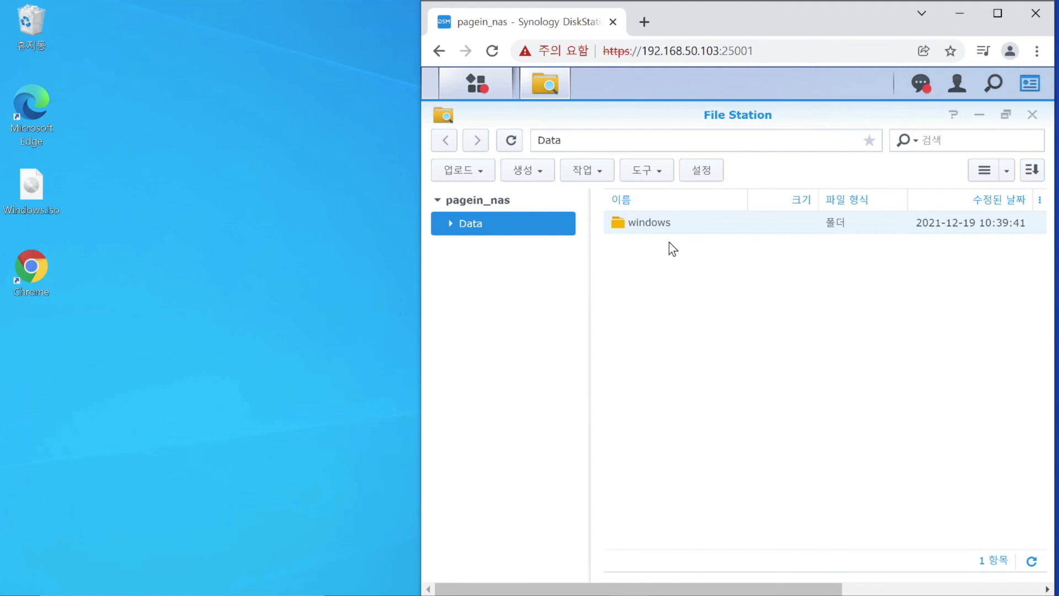
Drag Windows.iso from the desktop into Data/windows, choose Overwrite, and watch its upload progress.
{"action": "double_click", "coordinate": [679, 223]}
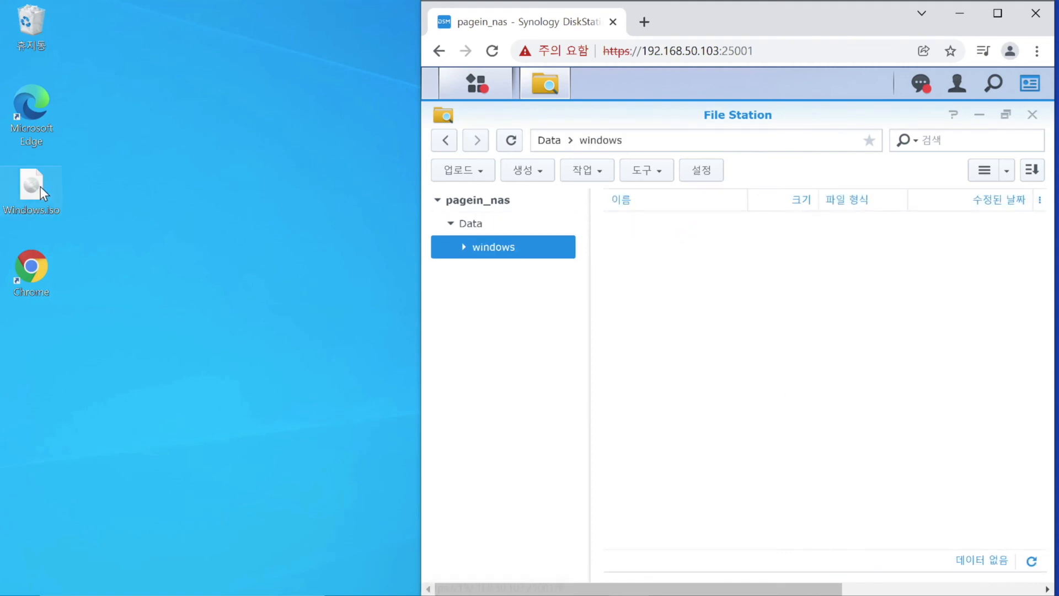
{"action": "left_click_drag", "start_coordinate": [40, 186], "coordinate": [731, 388]}
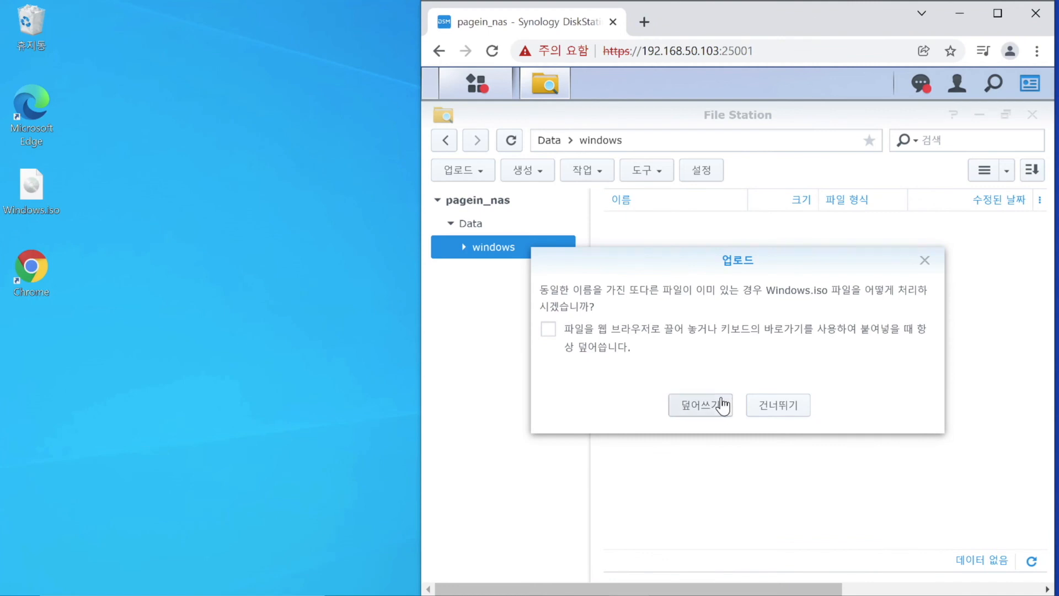
{"action": "left_click", "coordinate": [721, 403]}
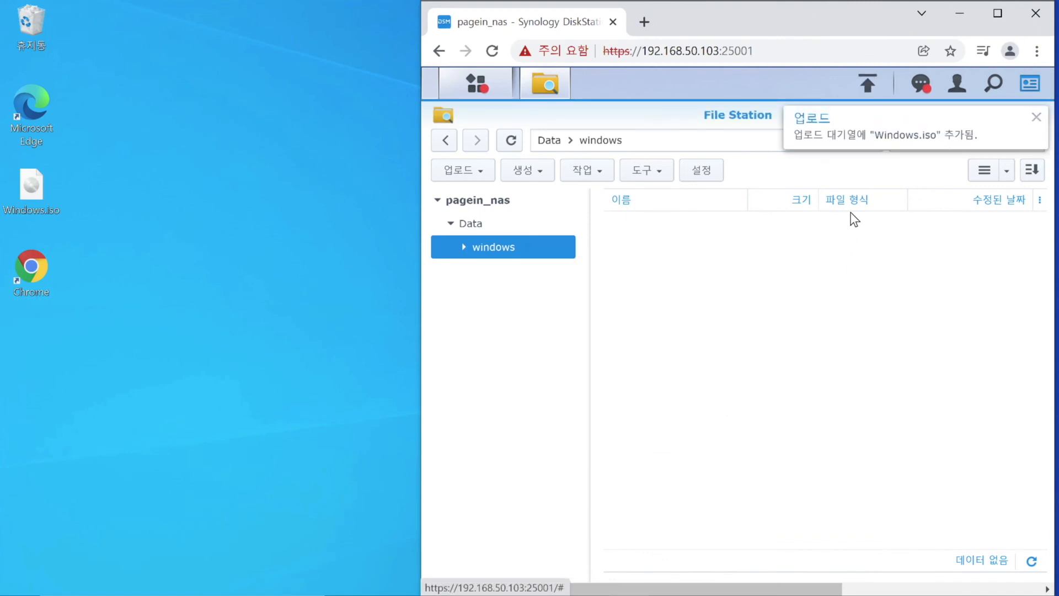
{"action": "left_click", "coordinate": [872, 84]}
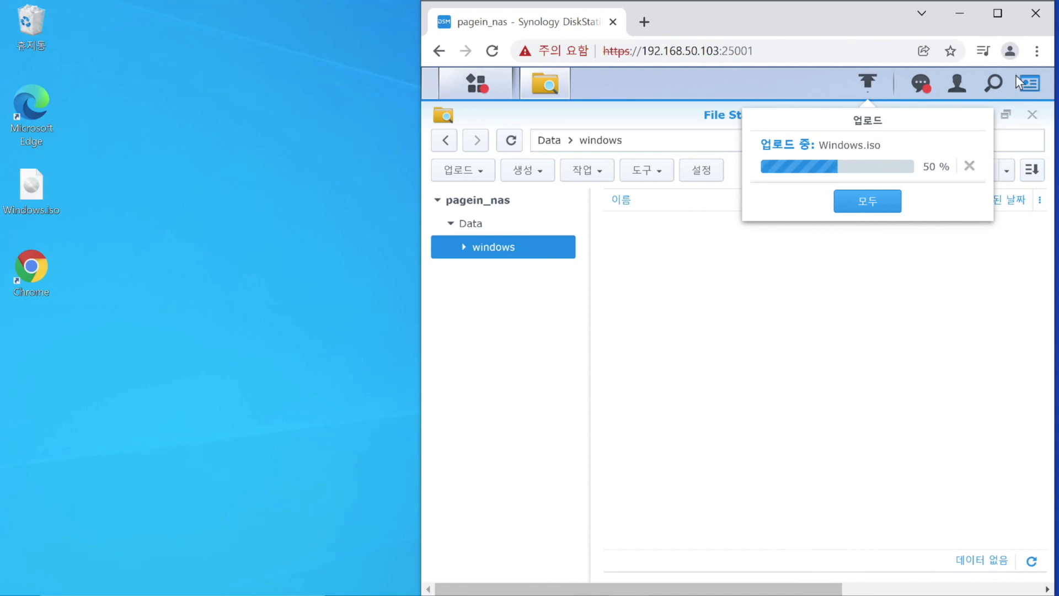
Pin System Status and Resource Monitor widgets to the top bar.
{"action": "left_click", "coordinate": [1031, 89]}
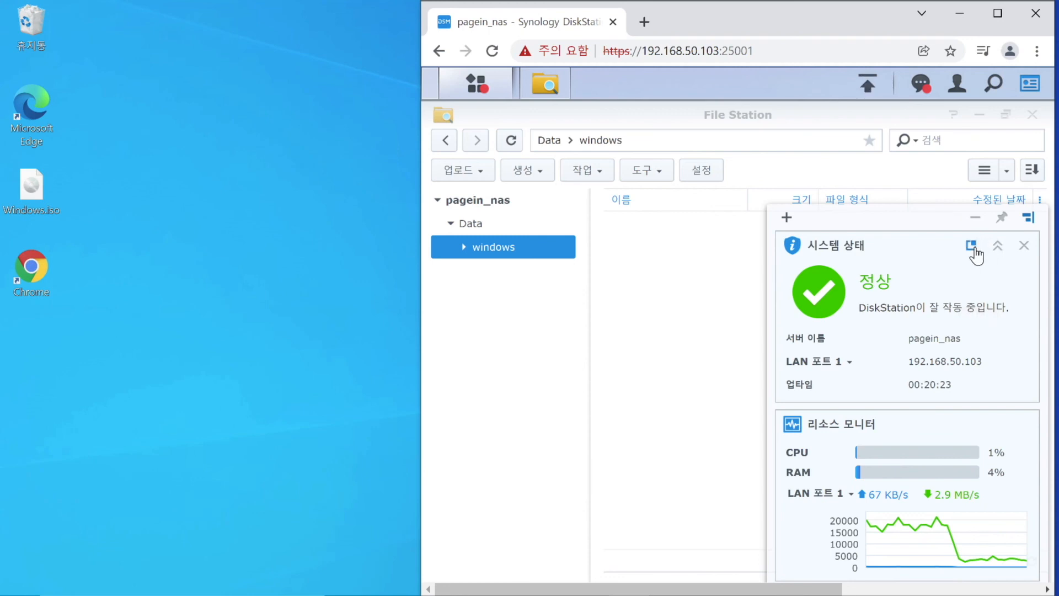
{"action": "left_click", "coordinate": [974, 248]}
{"action": "left_click", "coordinate": [975, 251]}
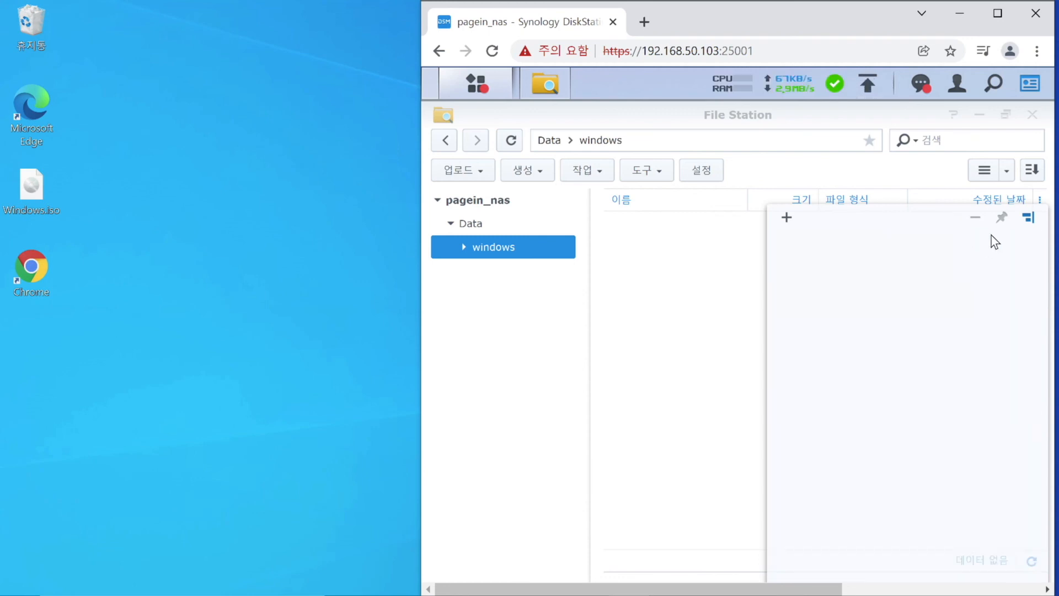
{"action": "left_click", "coordinate": [970, 218]}
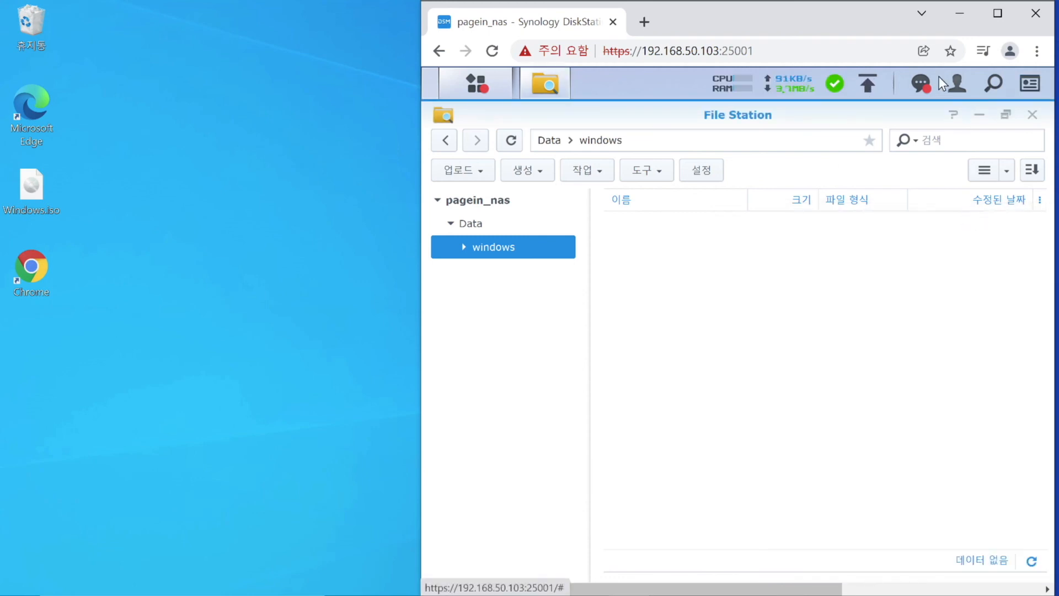
Check the Windows.iso upload until it completes at 4.08 GB.
{"action": "left_click", "coordinate": [867, 83]}
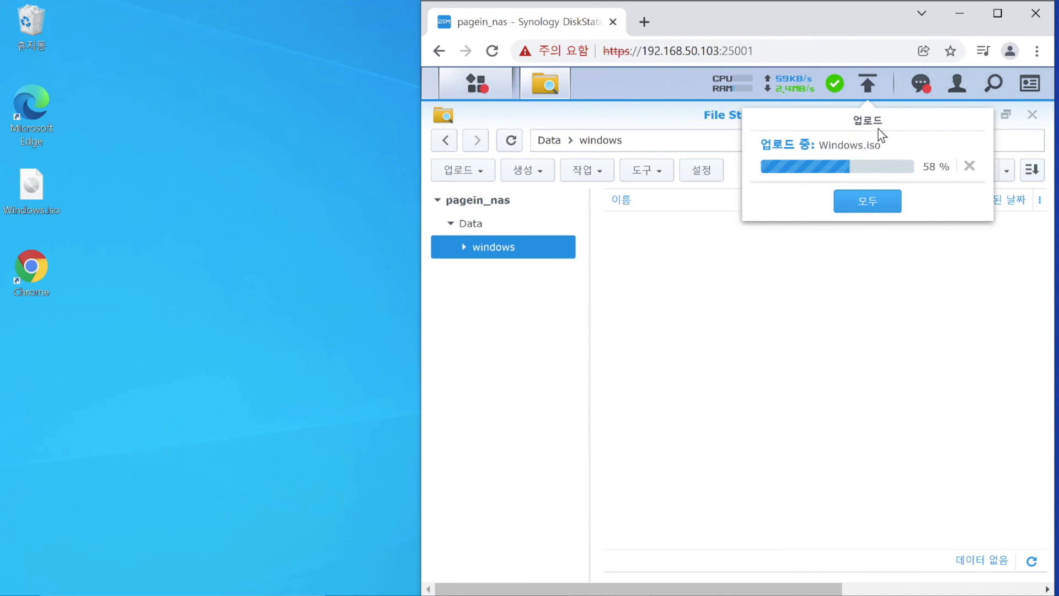
{"action": "left_click", "coordinate": [906, 585]}
{"action": "left_click", "coordinate": [906, 584]}
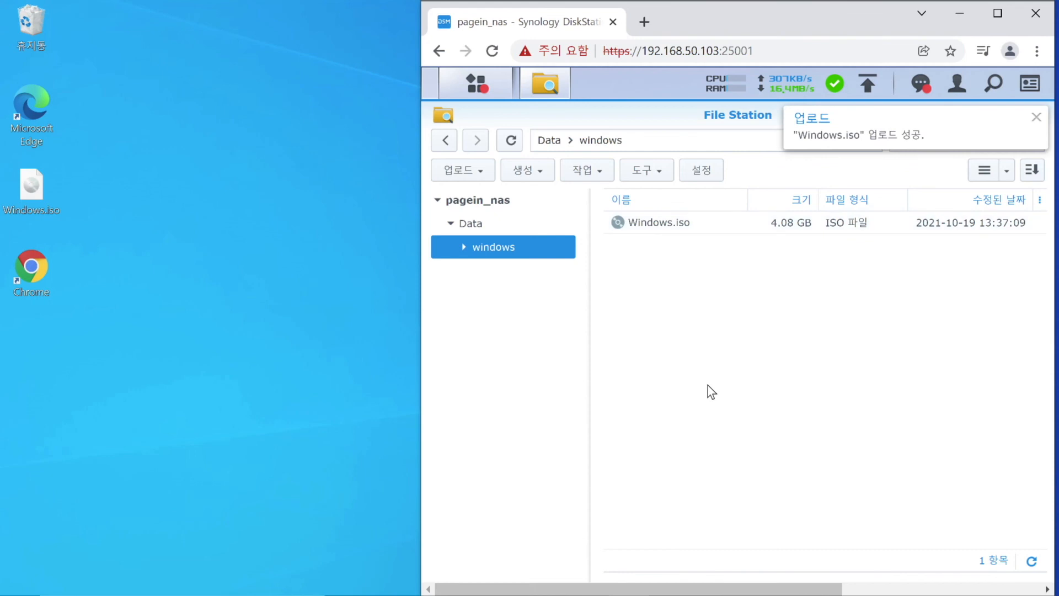
{"action": "right_click", "coordinate": [684, 233]}
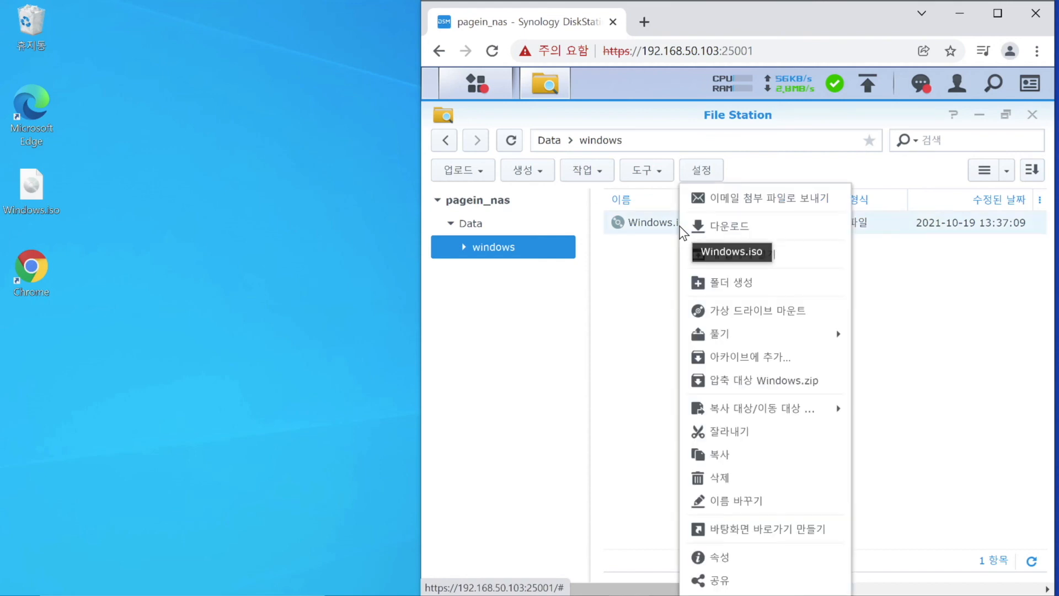